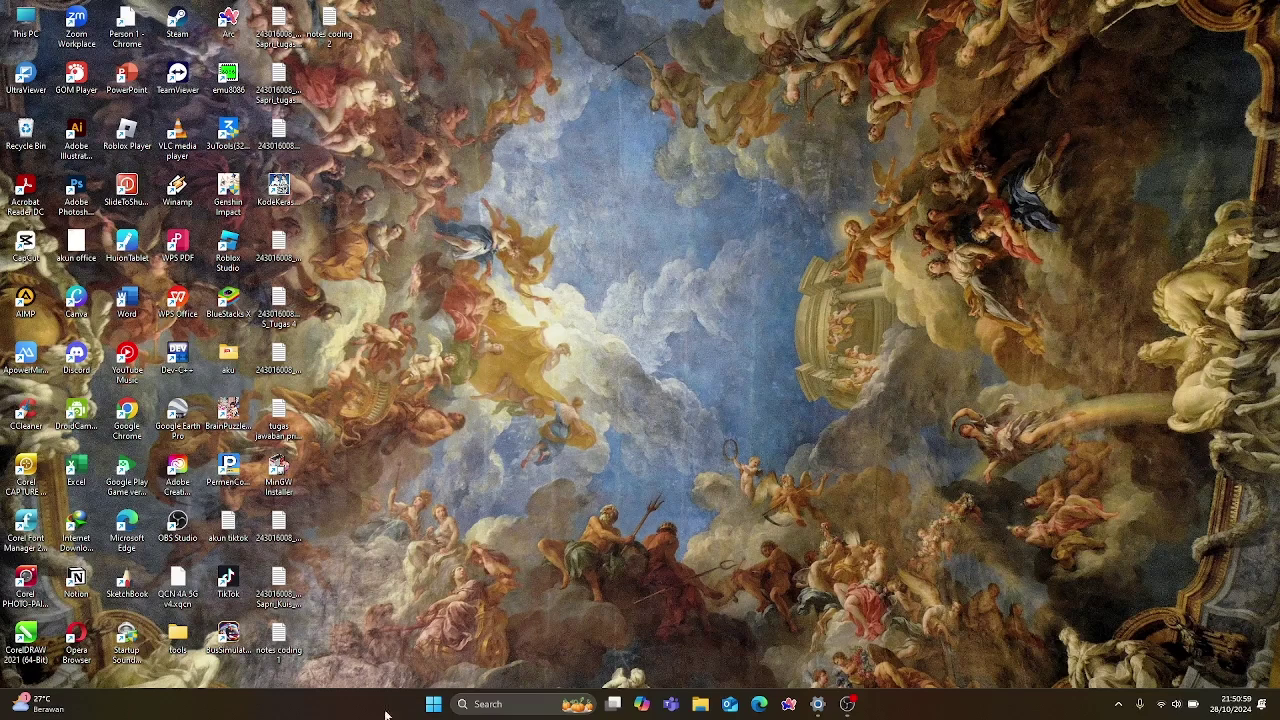
Launch Google Chrome by searching 'ch' from the Start menu.
left_click(433, 704)
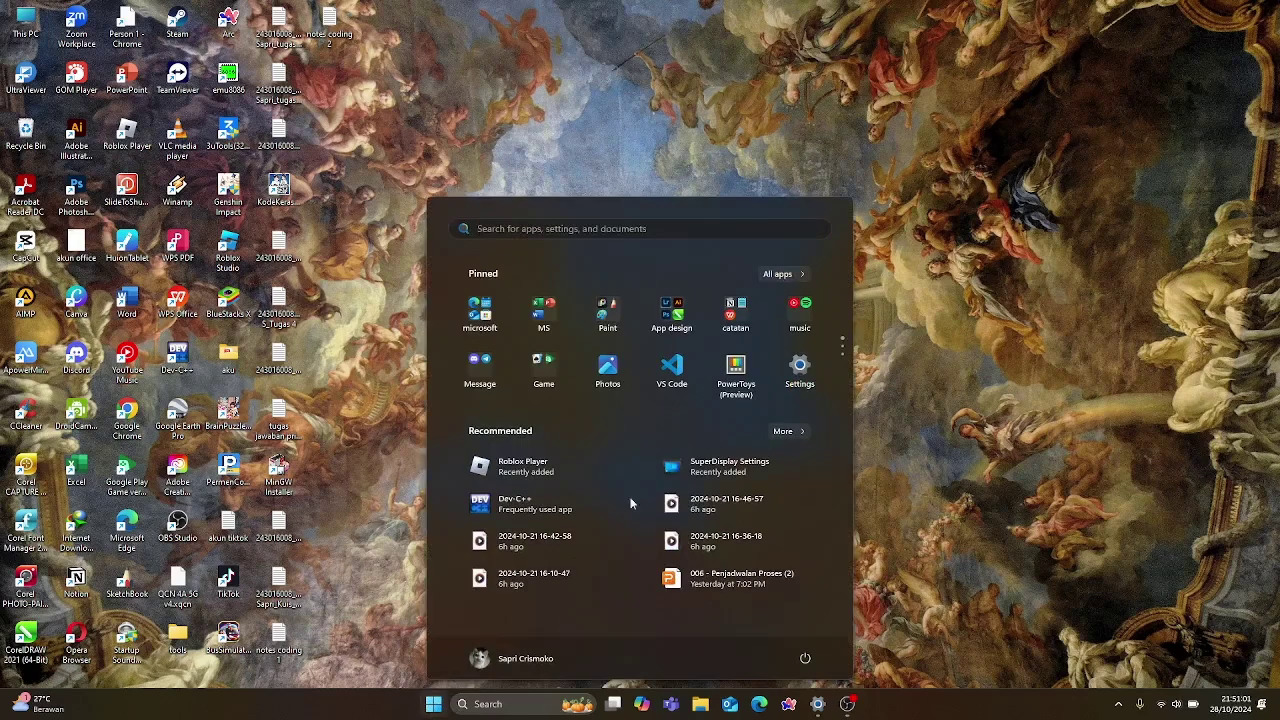
scroll(671, 350, "down", 1)
scroll(671, 346, "up", 1)
left_click(675, 229)
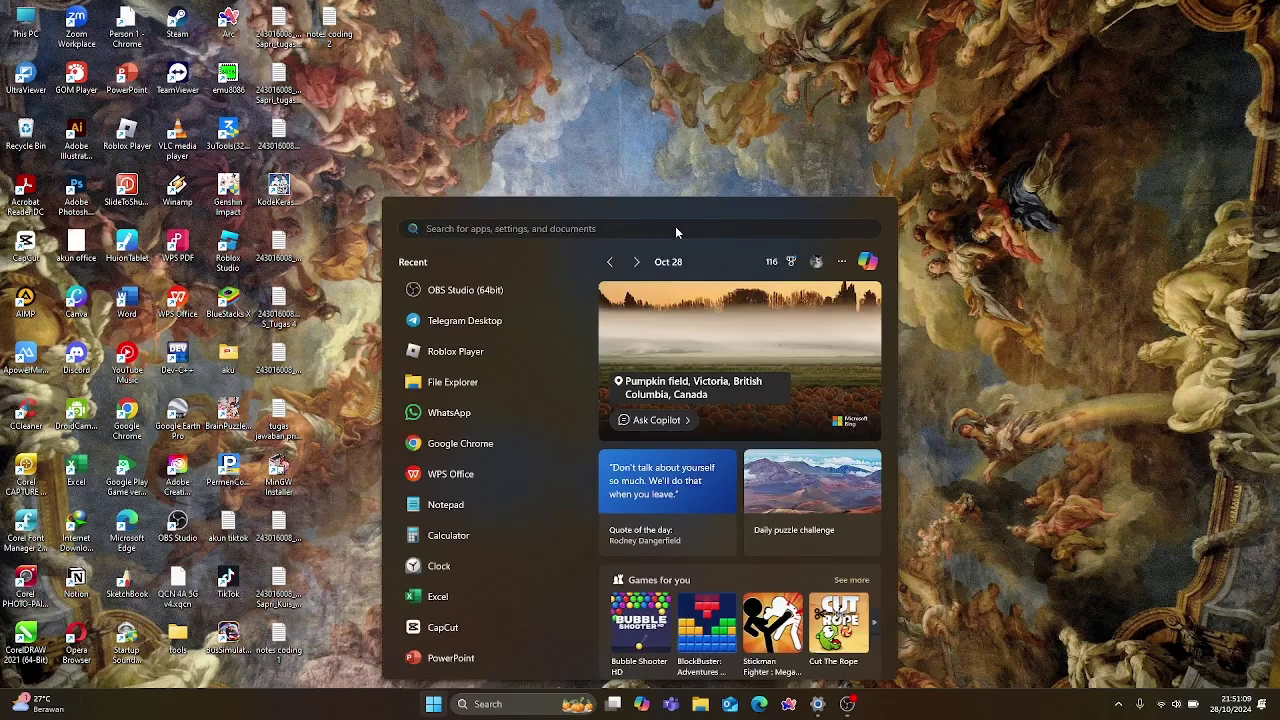
type("ch")
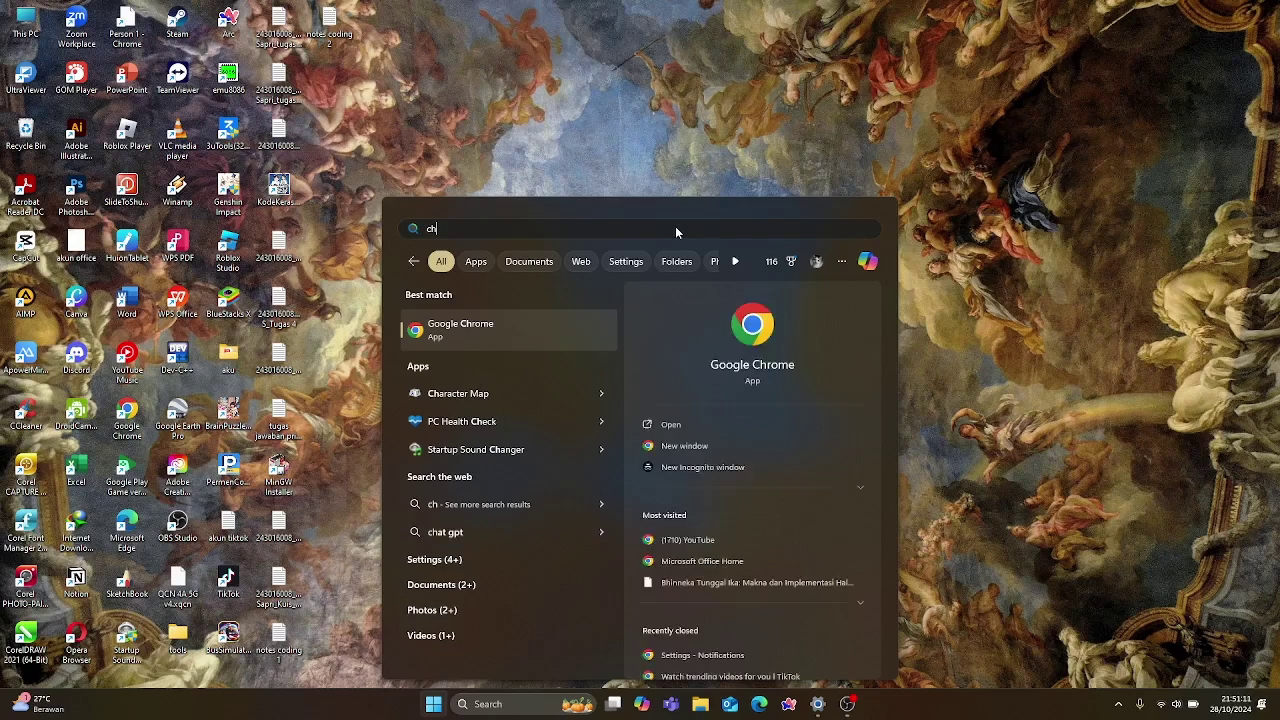
left_click(549, 326)
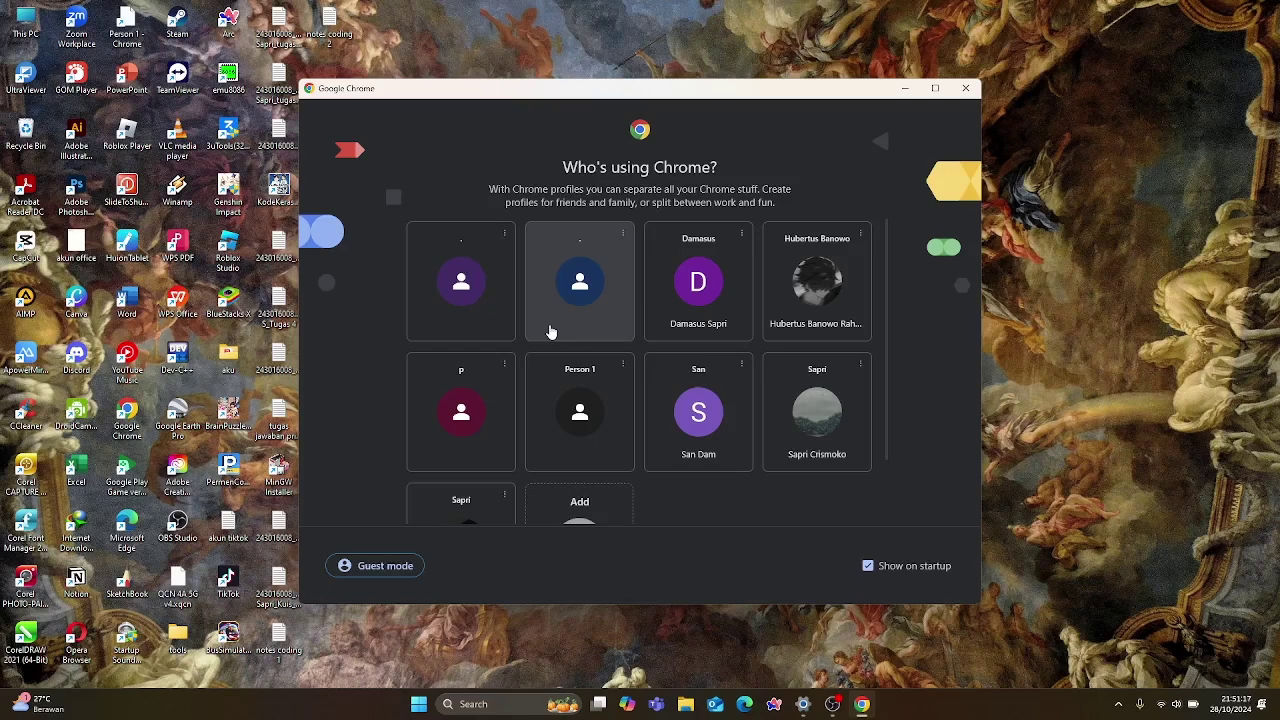
Open Chrome maximized with the owner's profile, search Google for 'virtual box', and enlarge the results.
left_click(812, 414)
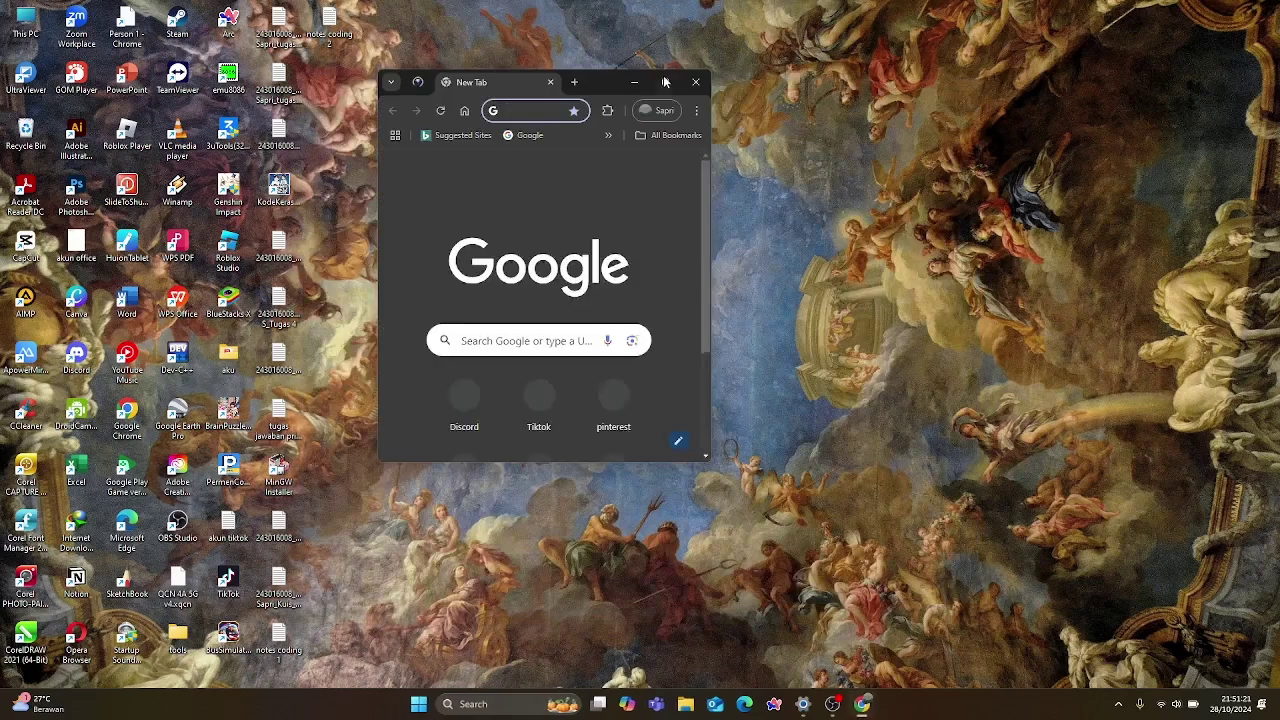
left_click(665, 81)
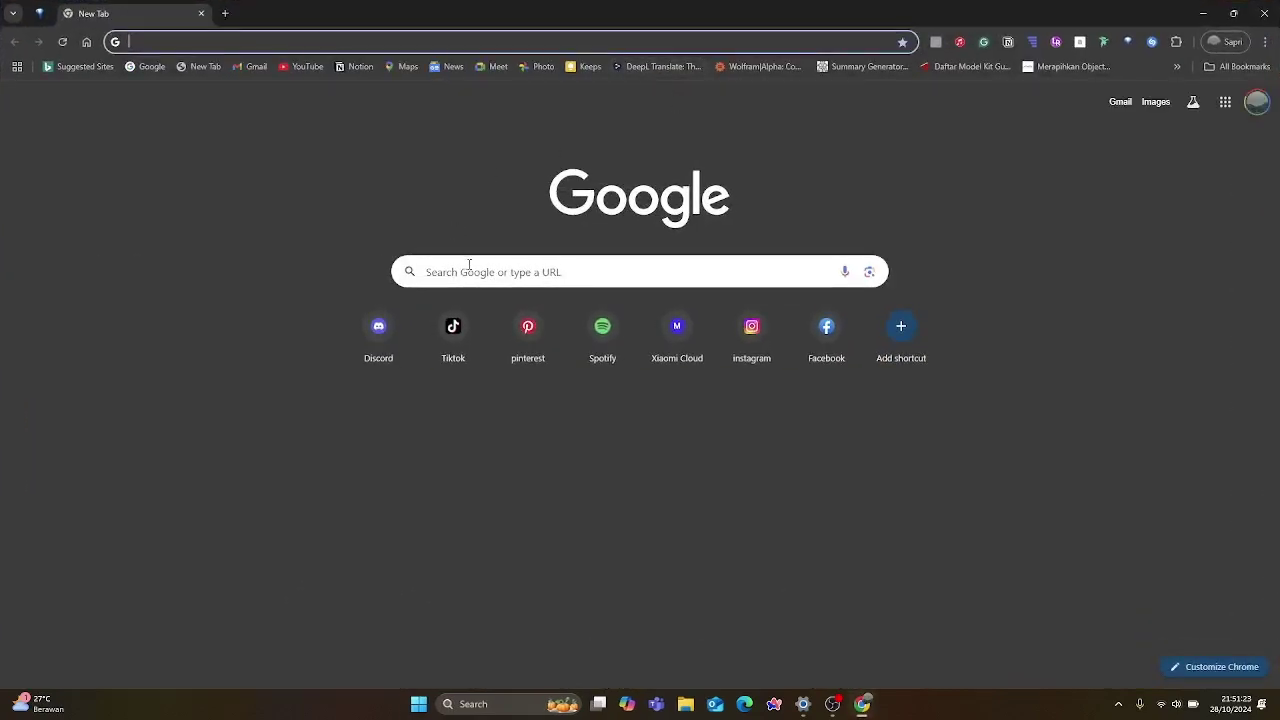
left_click(523, 272)
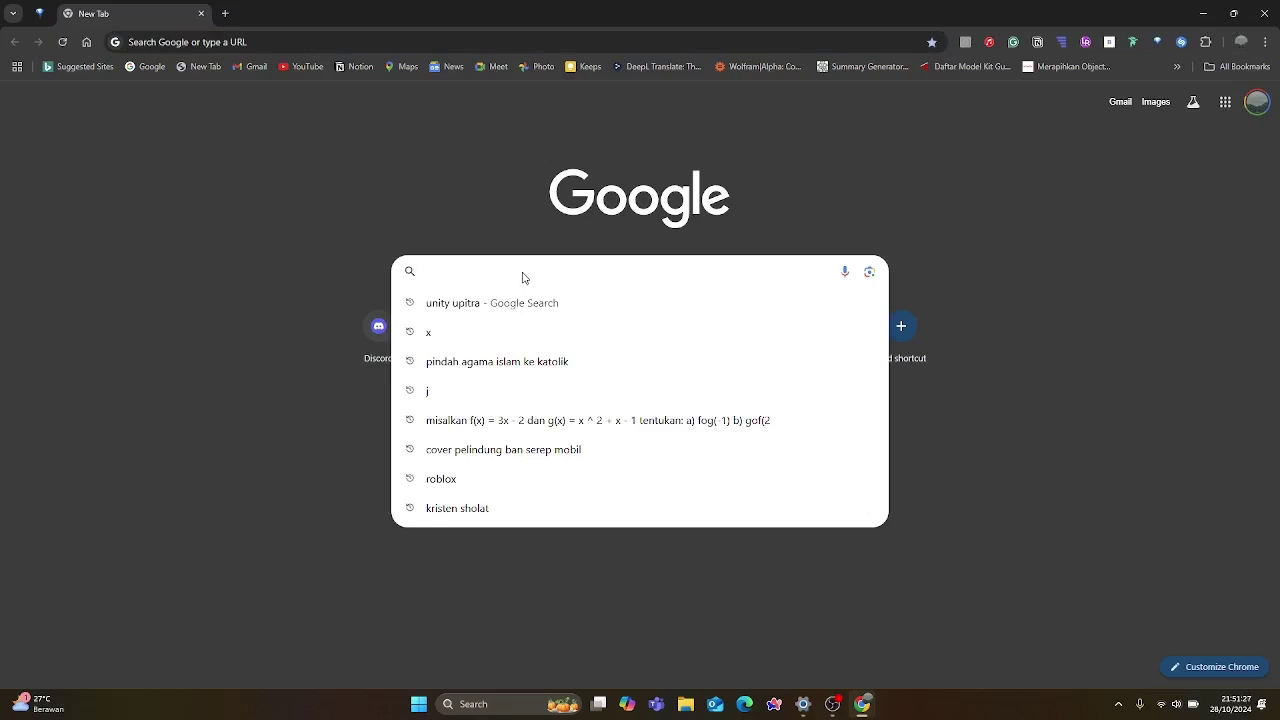
type("vir")
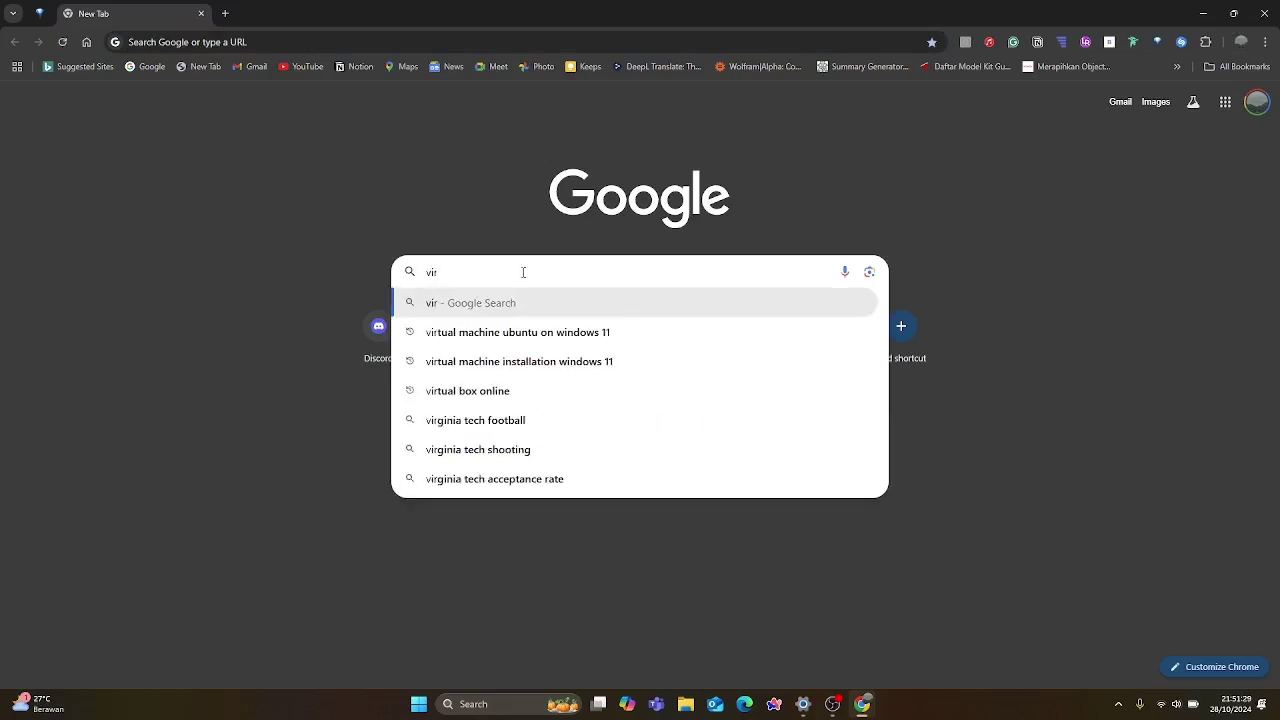
type("tual")
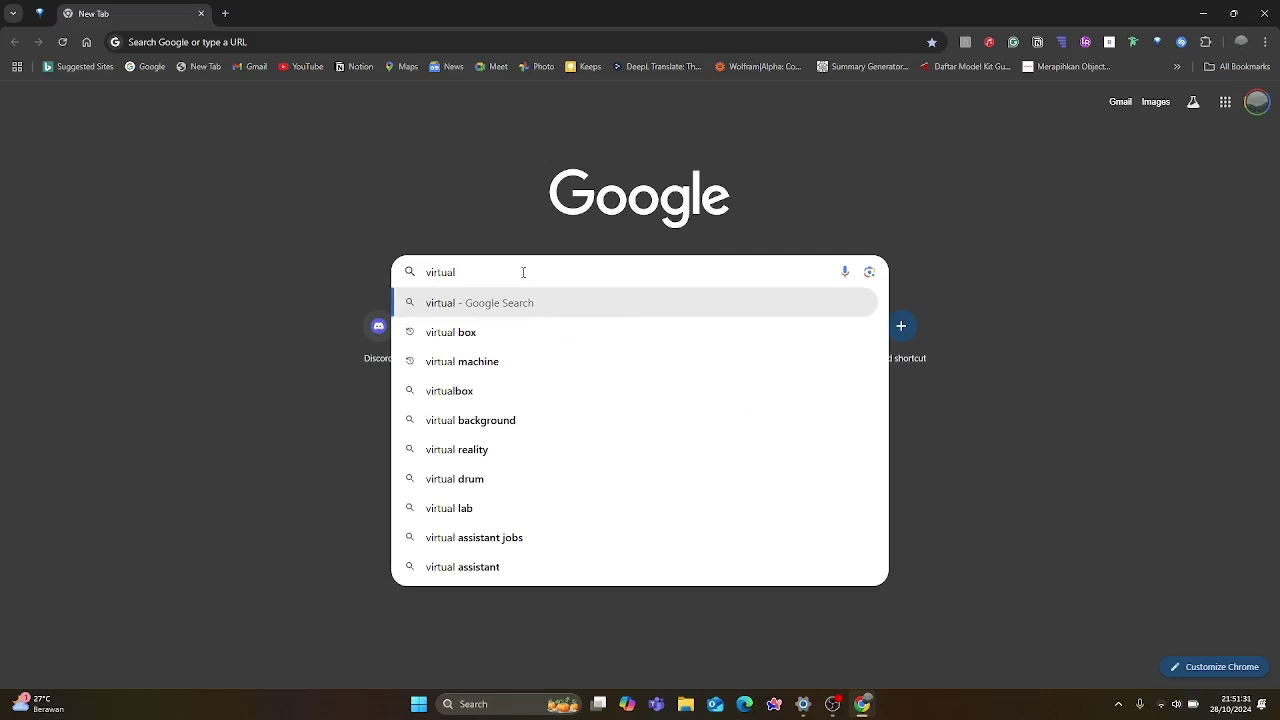
left_click(501, 338)
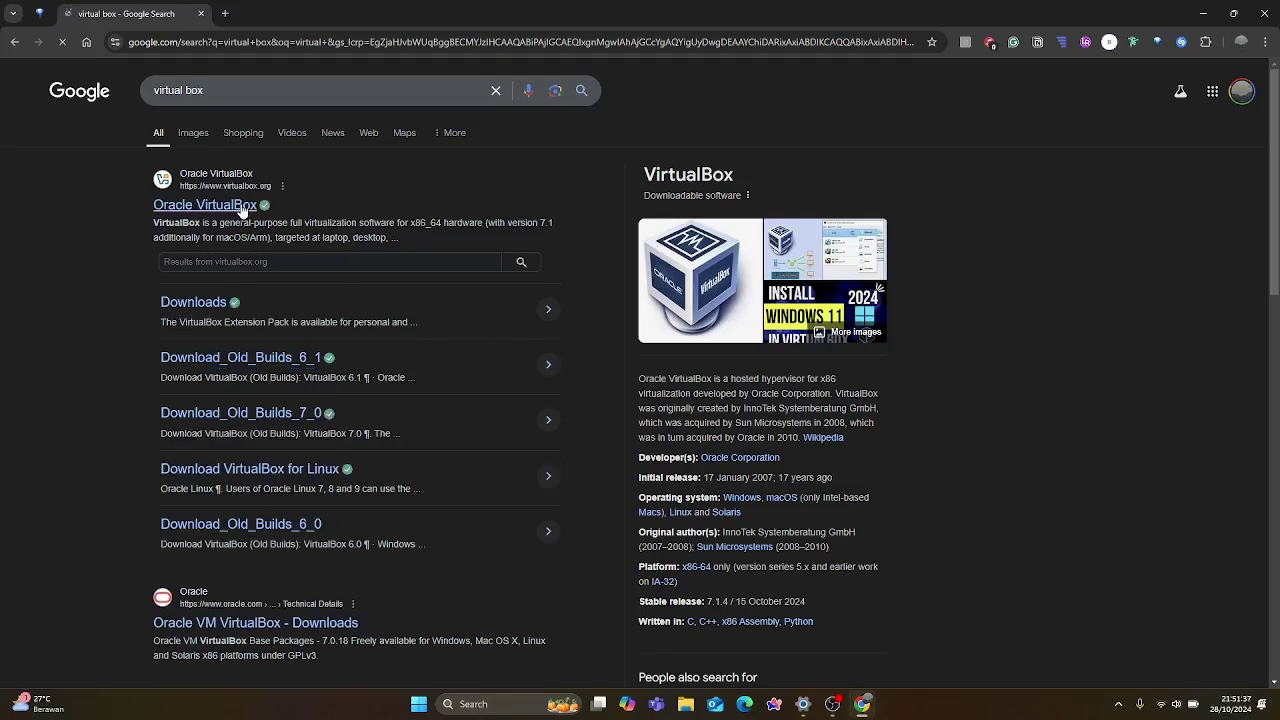
key("ctrl+plus")
key("ctrl+plus")
key("ctrl+plus")
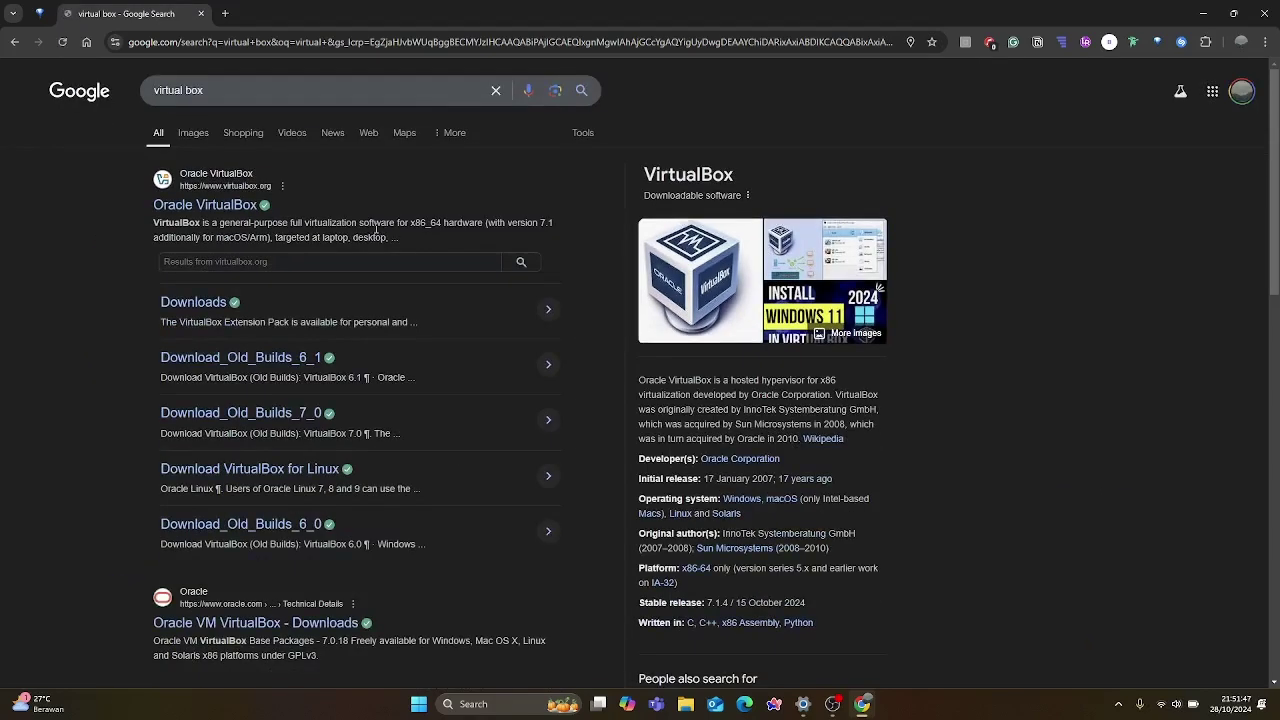
Download the VirtualBox 7.1.4 Windows installer (106 MB) from the official VirtualBox downloads page.
left_click(206, 205)
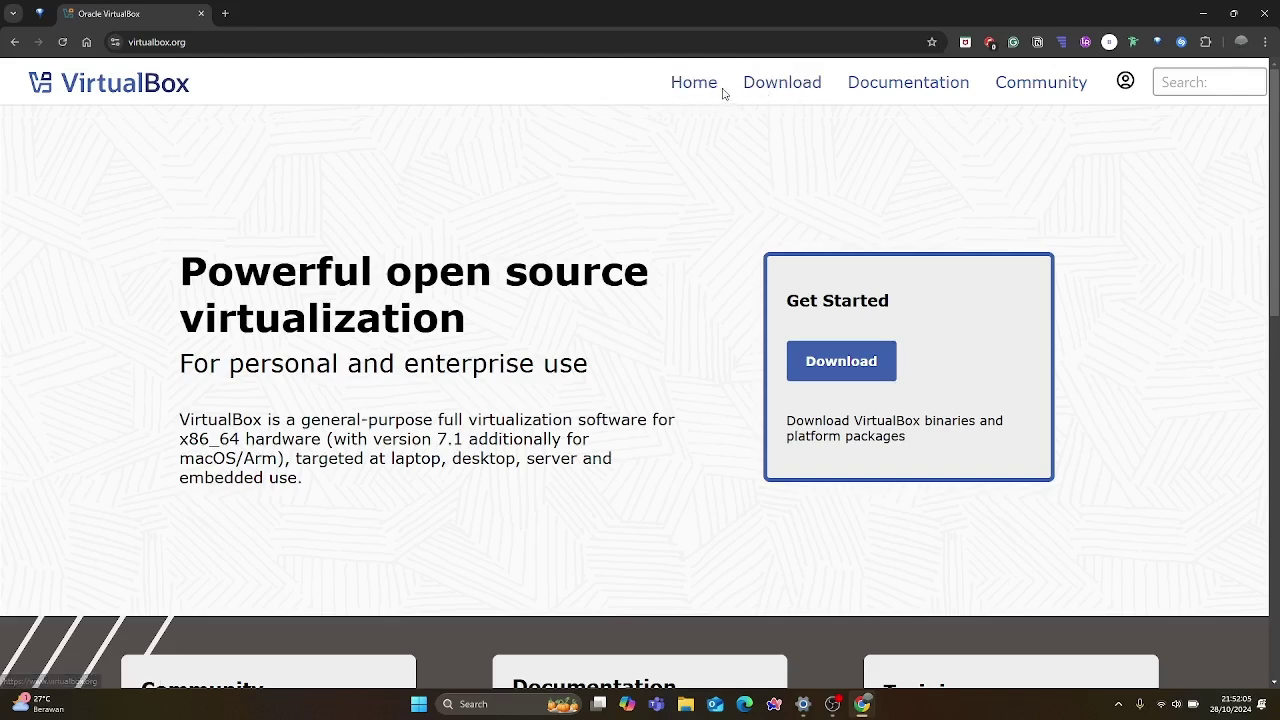
left_click(784, 88)
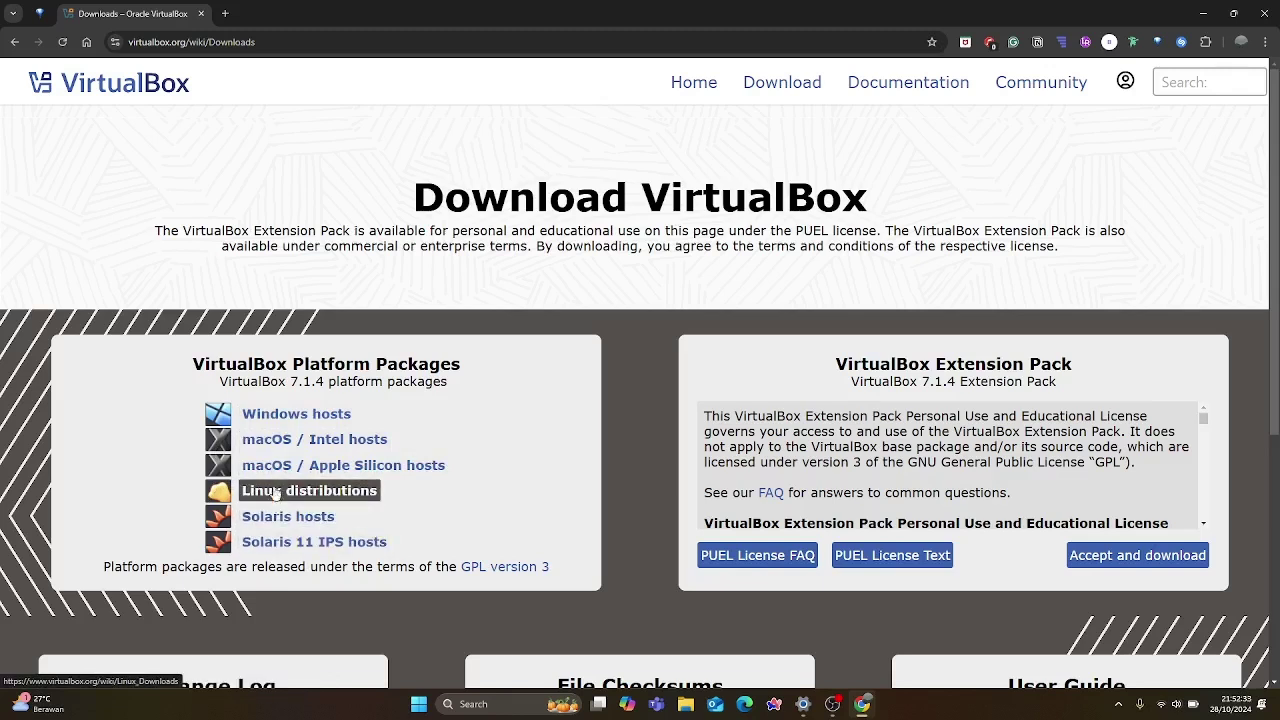
left_click(284, 414)
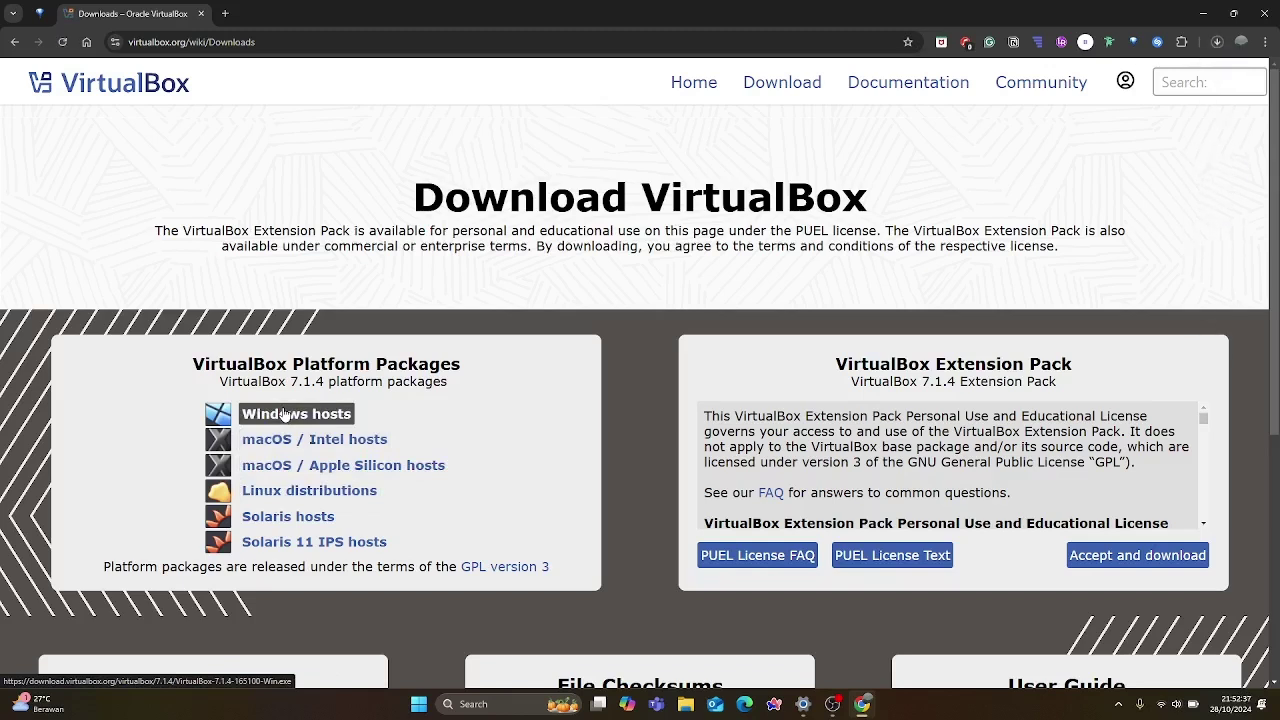
left_click(1217, 44)
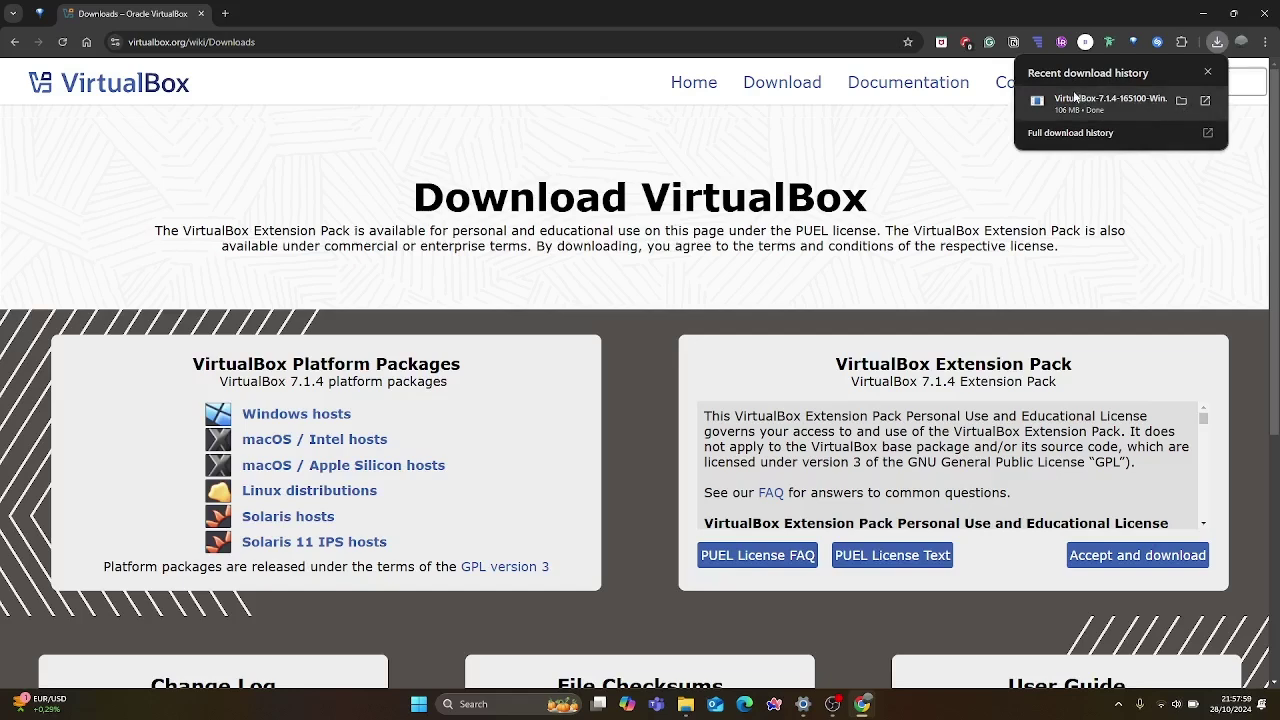
Run the downloaded VirtualBox-7.1.4 installer from the Downloads folder.
left_click(1180, 101)
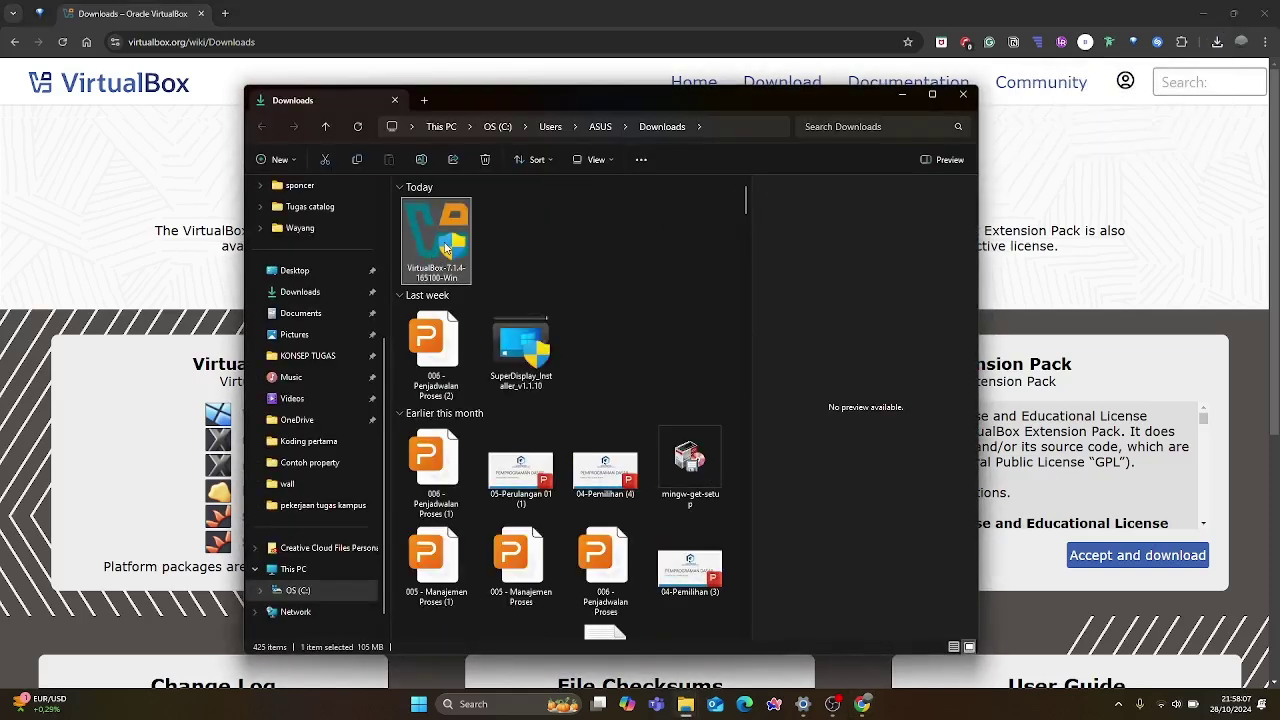
double_click(446, 248)
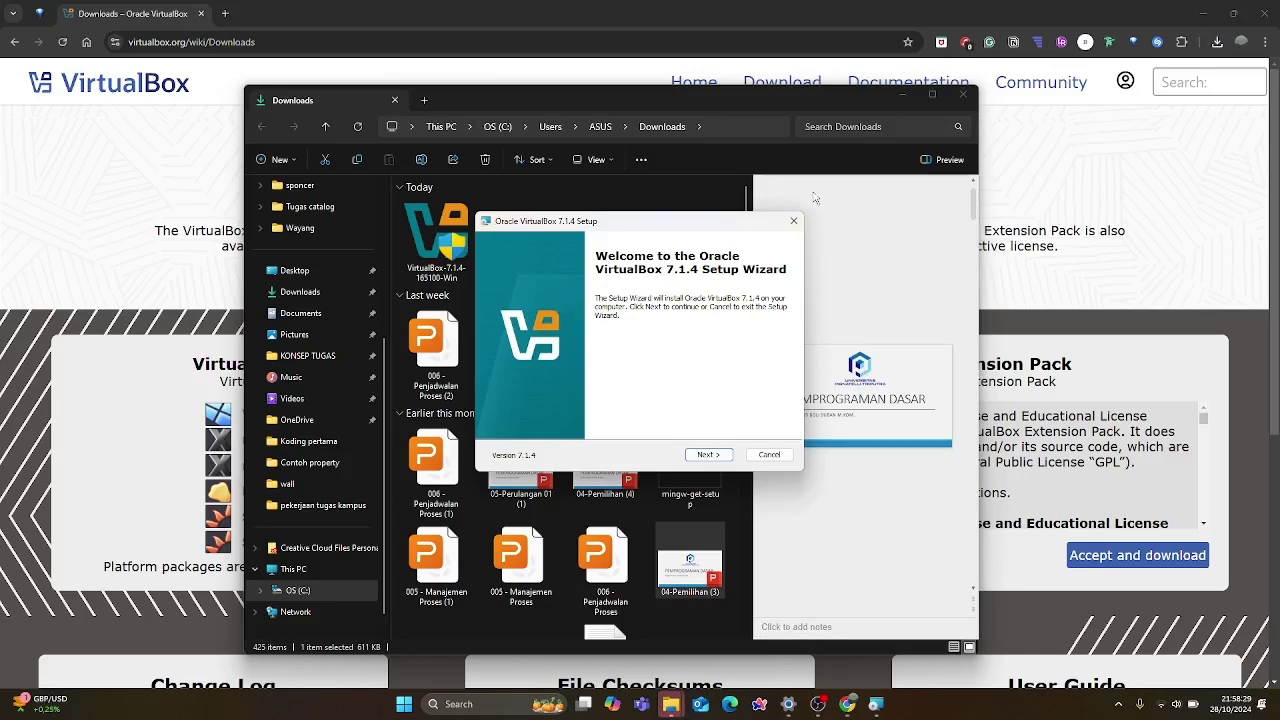
Advance past the VirtualBox setup welcome page and accept the license agreement.
left_click(903, 97)
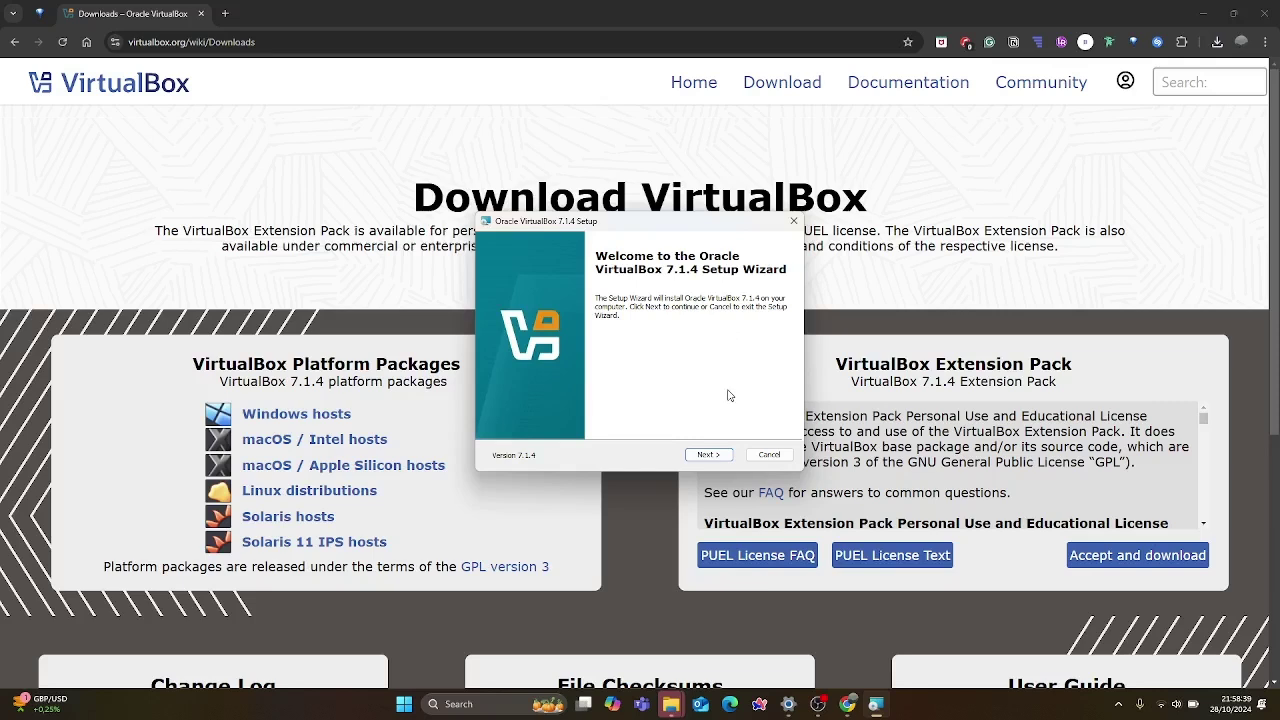
left_click(708, 455)
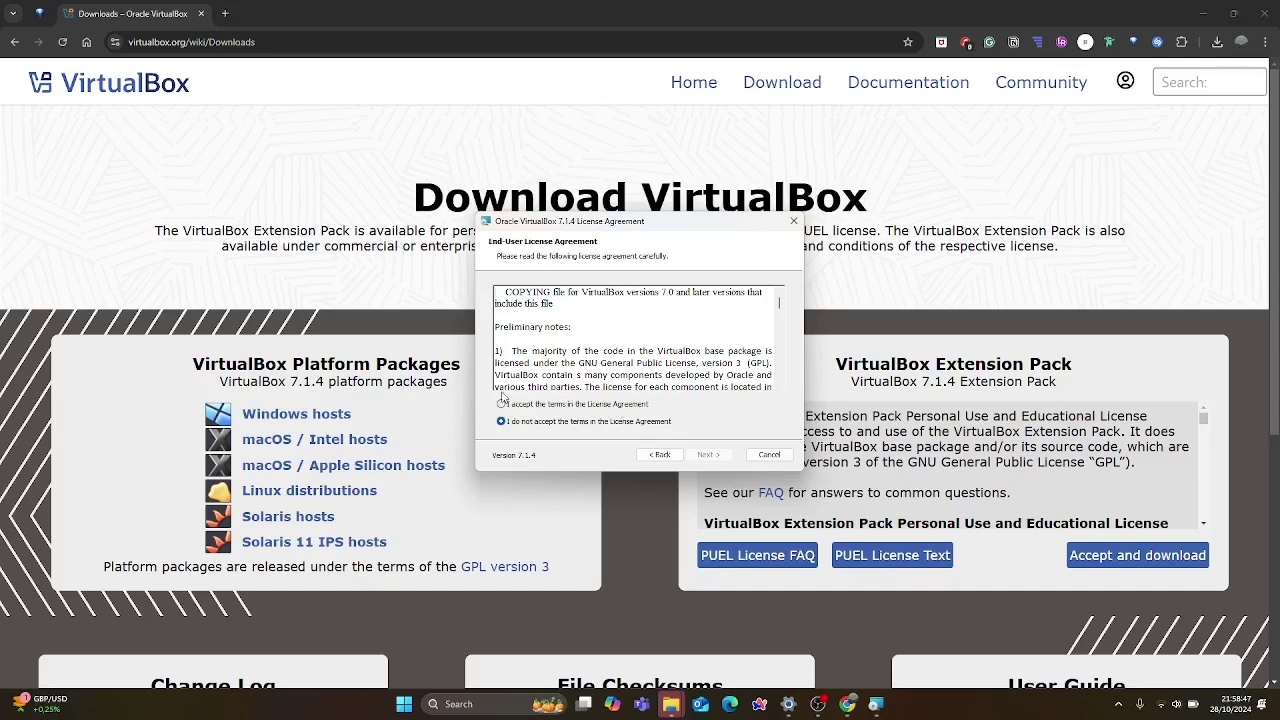
left_click(503, 405)
left_click(722, 455)
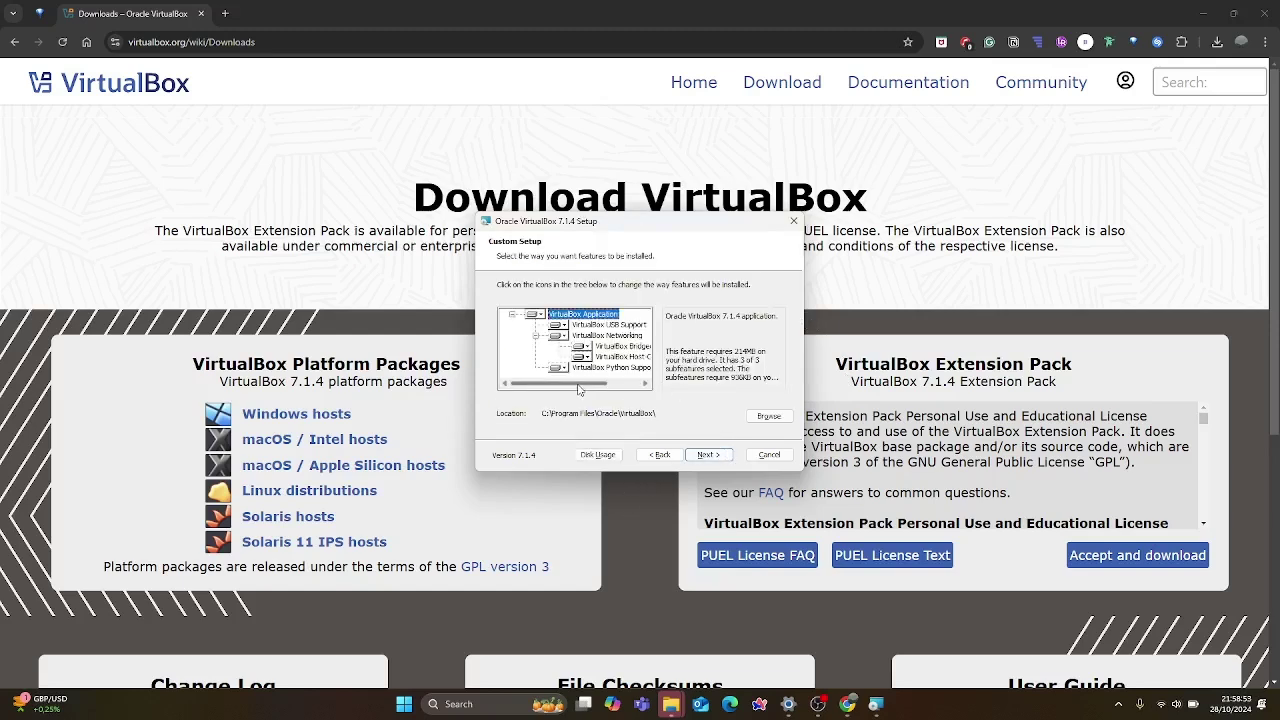
Keep the default features, network warning and shortcut options, and start the installation.
mouse_move(585, 384)
left_mouse_down()
mouse_move(617, 386)
mouse_move(562, 393)
left_mouse_up()
left_click_drag(598, 386, 663, 385)
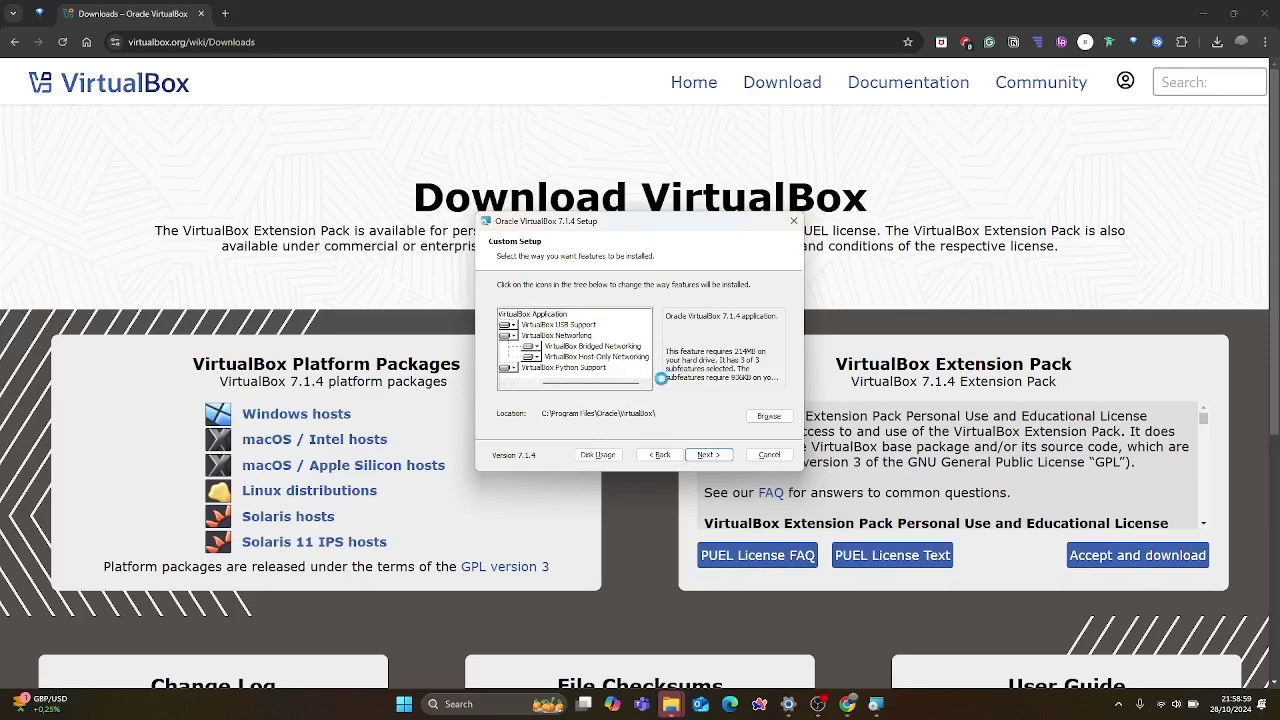
key("Return")
key("Return")
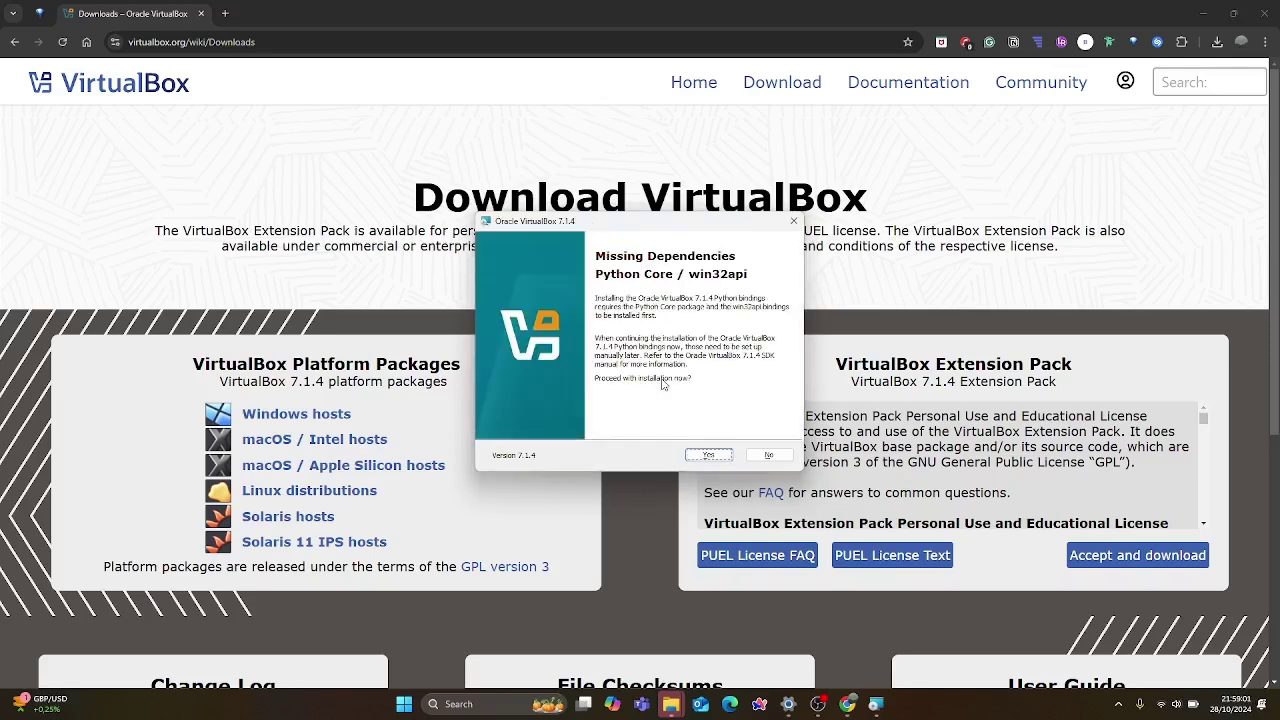
key("Return")
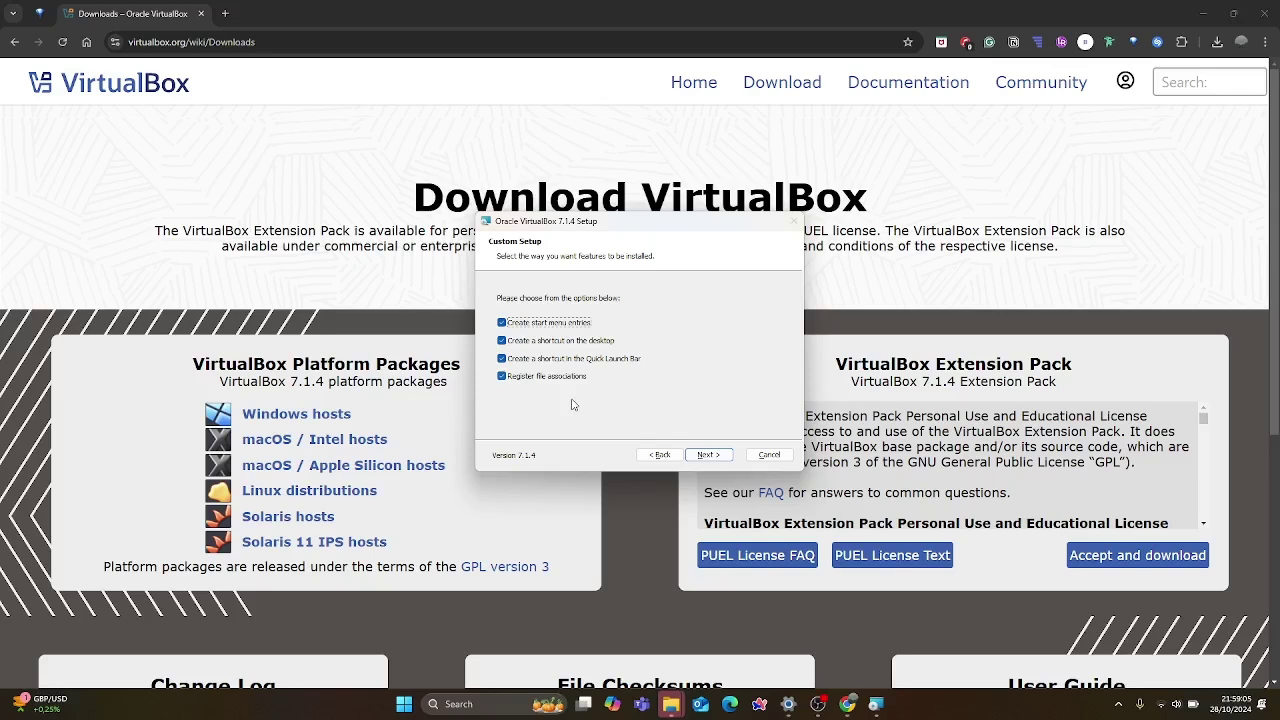
key("Return")
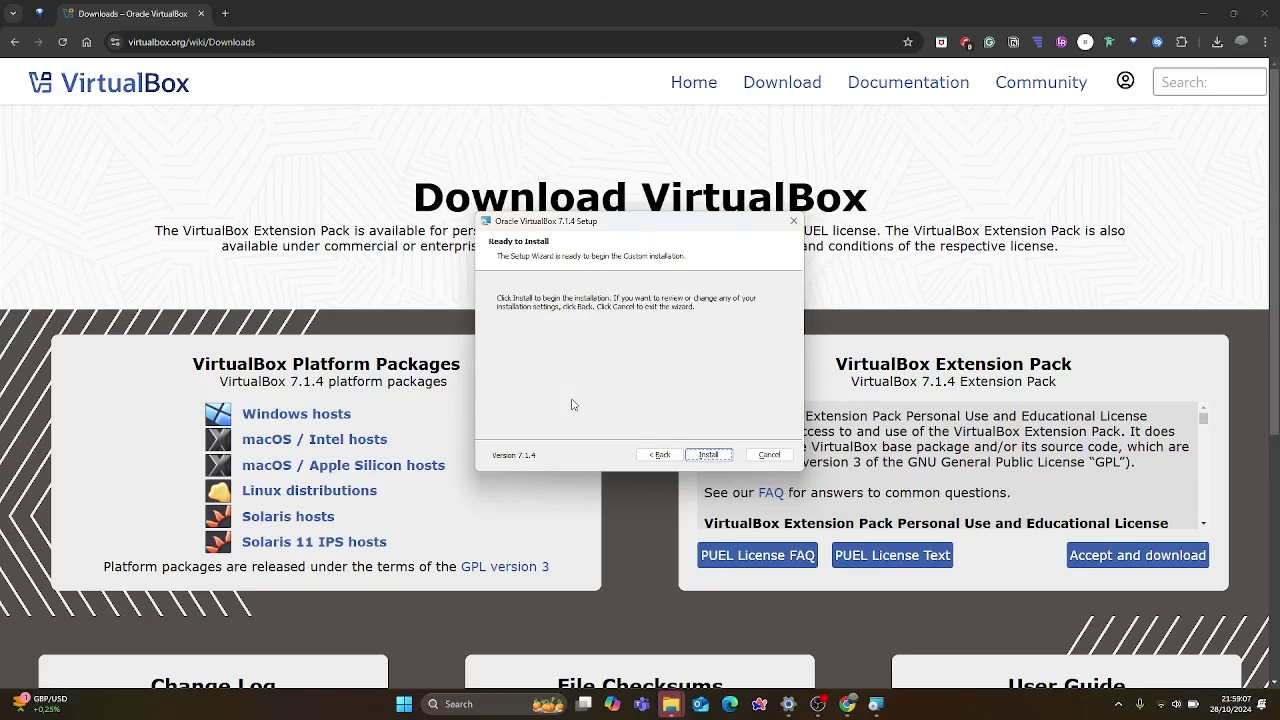
key("Return")
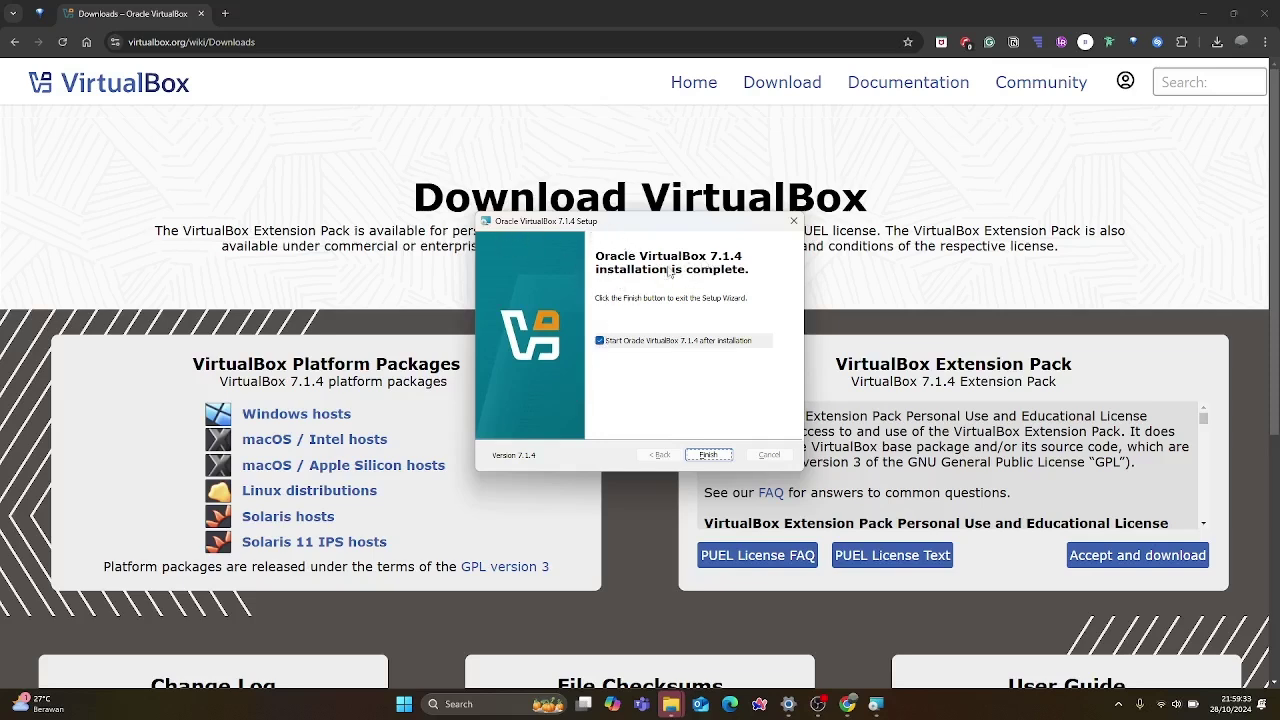
Close the finished installer and bring up VirtualBox Manager, checking its menus and tool pages.
left_click(708, 455)
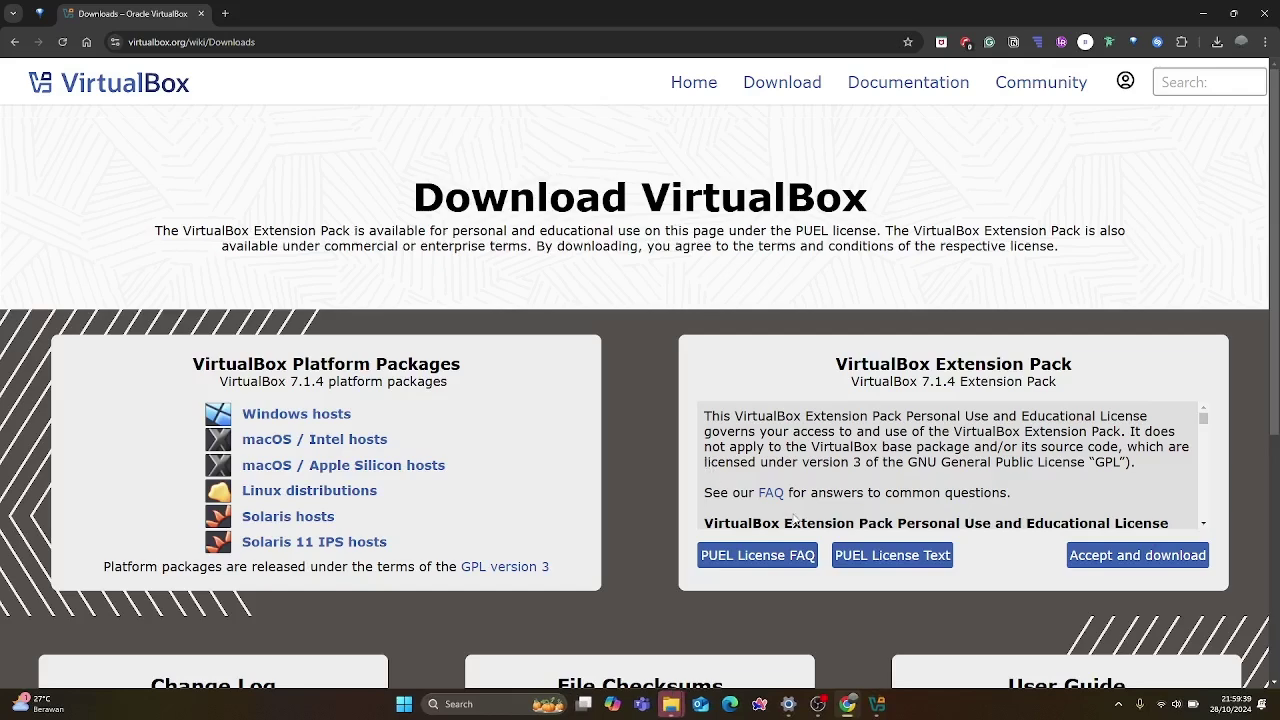
left_click(1208, 20)
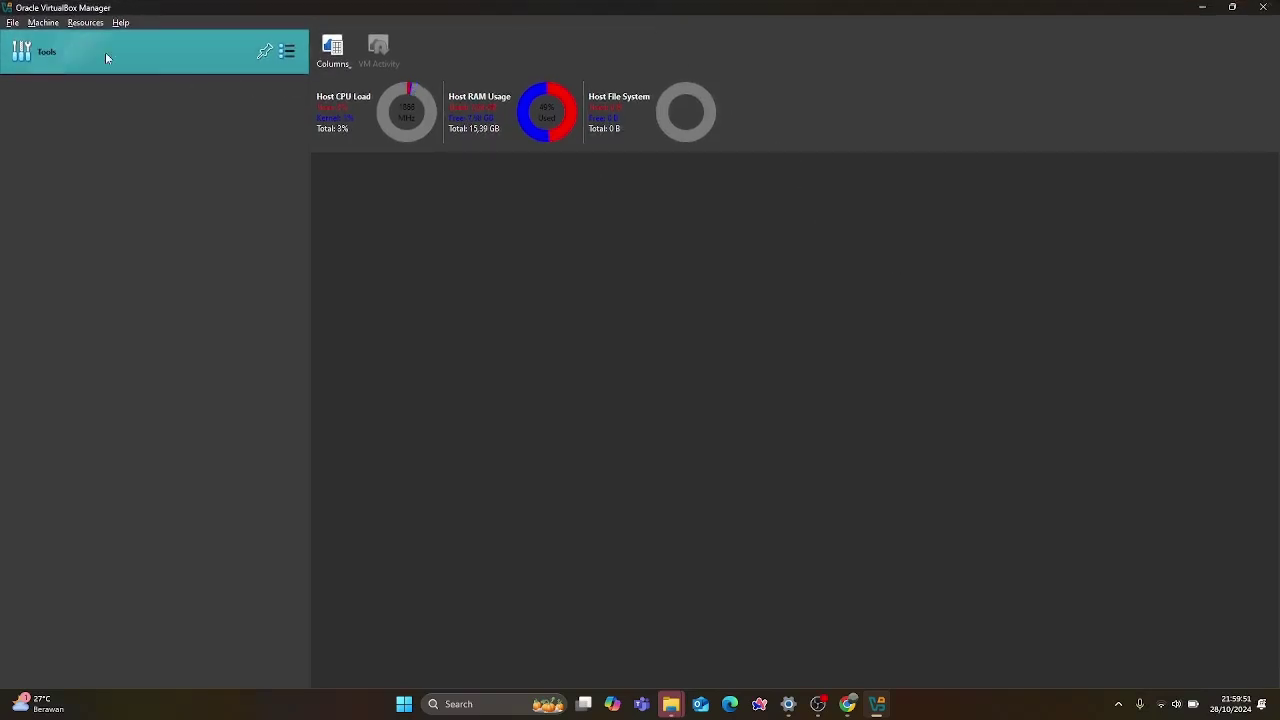
left_click(8, 23)
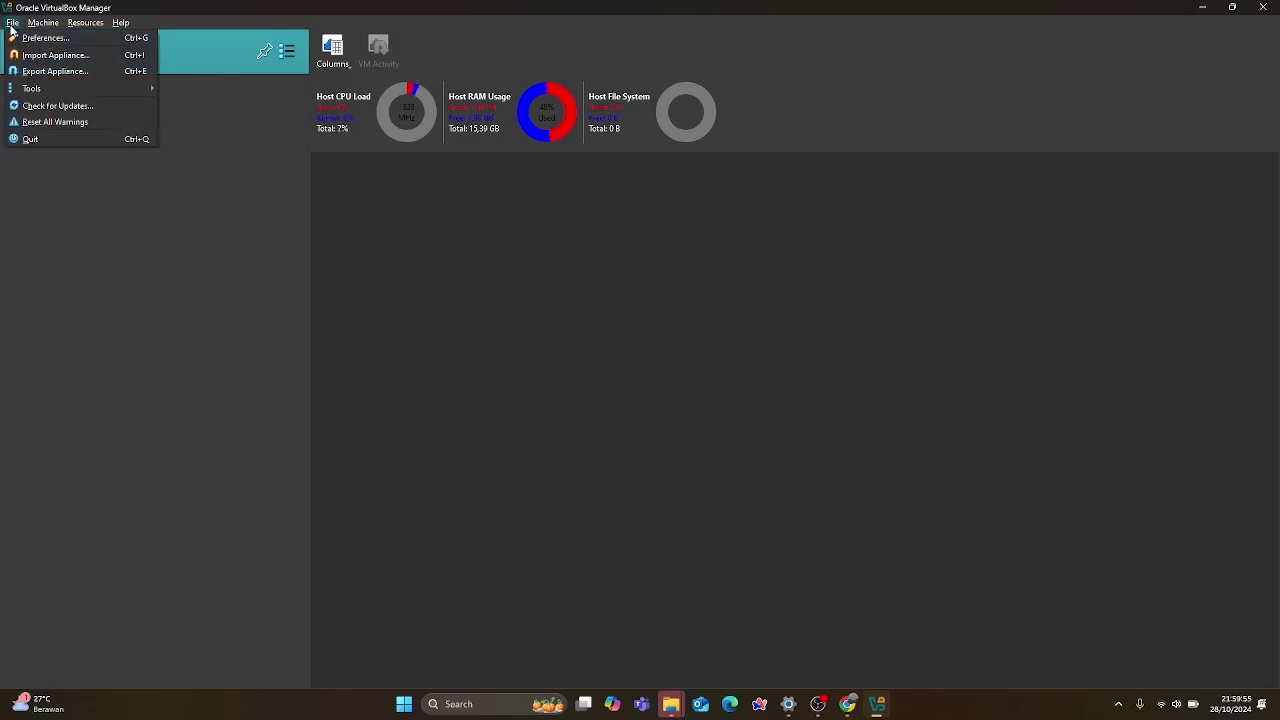
left_click(118, 240)
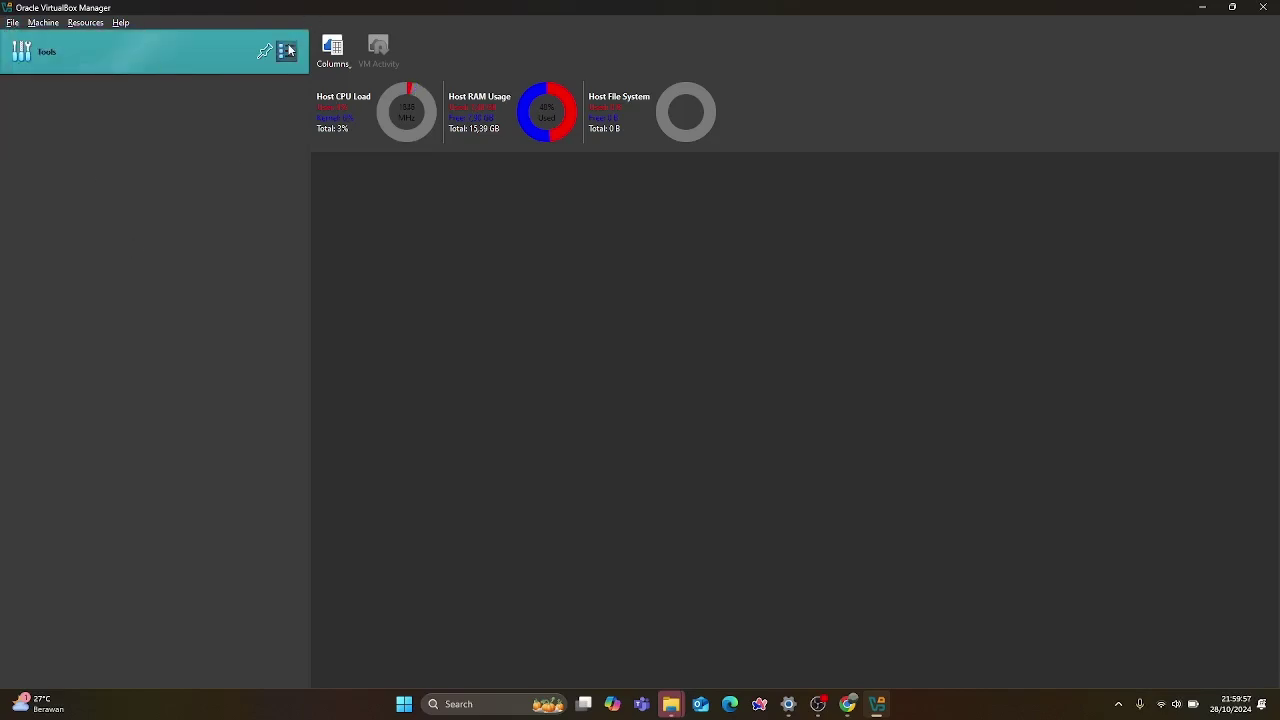
left_click(287, 50)
left_click(220, 46)
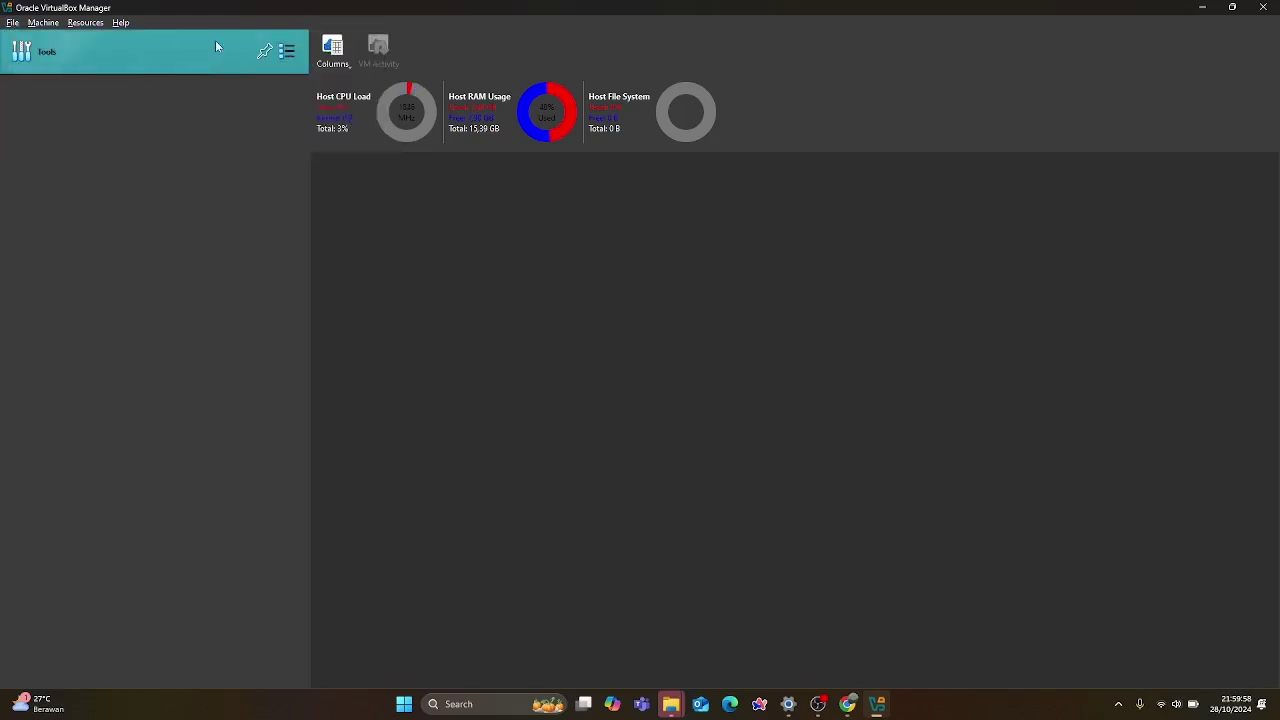
Browse the Manager's Machine menu and options for creating or adding machines.
left_click(13, 24)
mouse_move(73, 25)
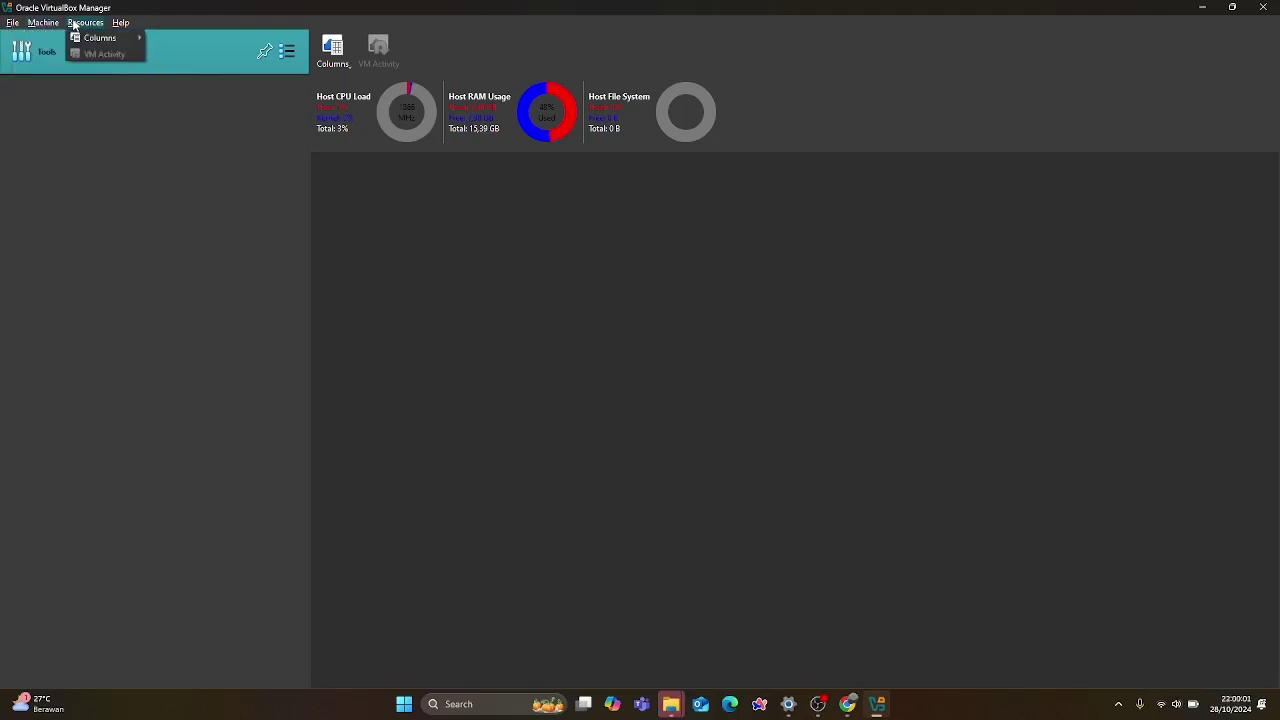
left_click(73, 181)
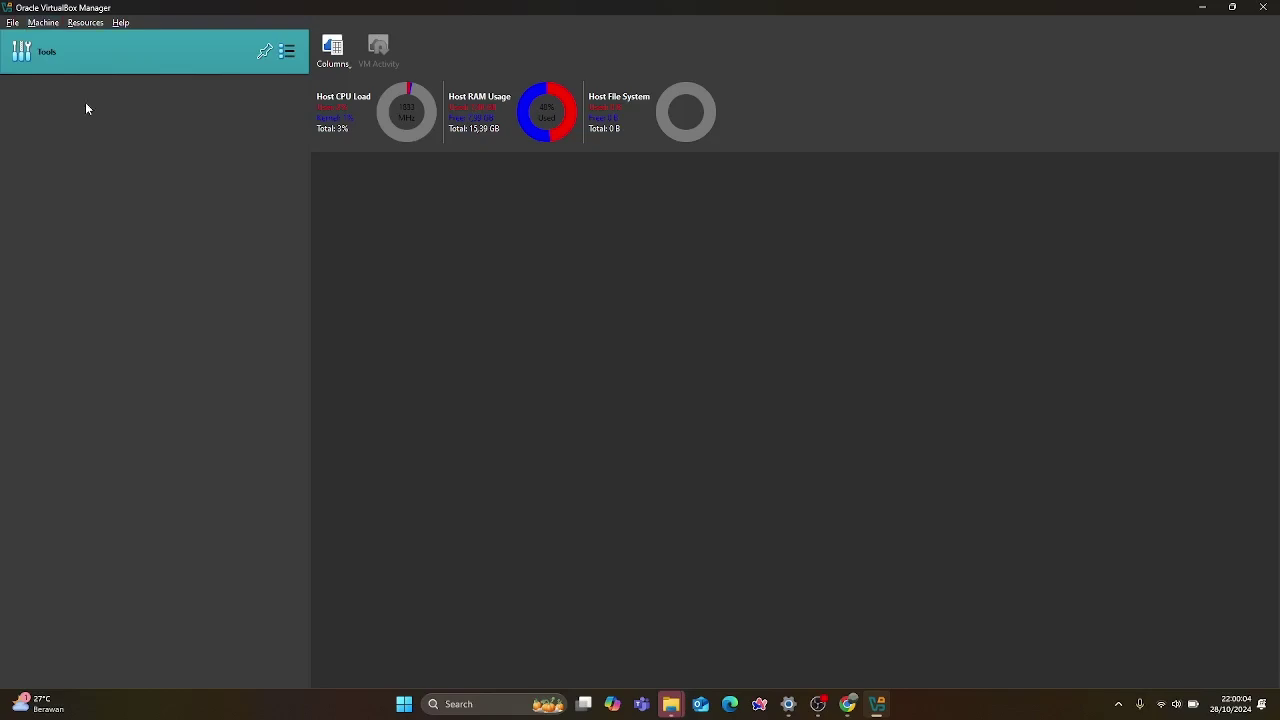
left_click(41, 24)
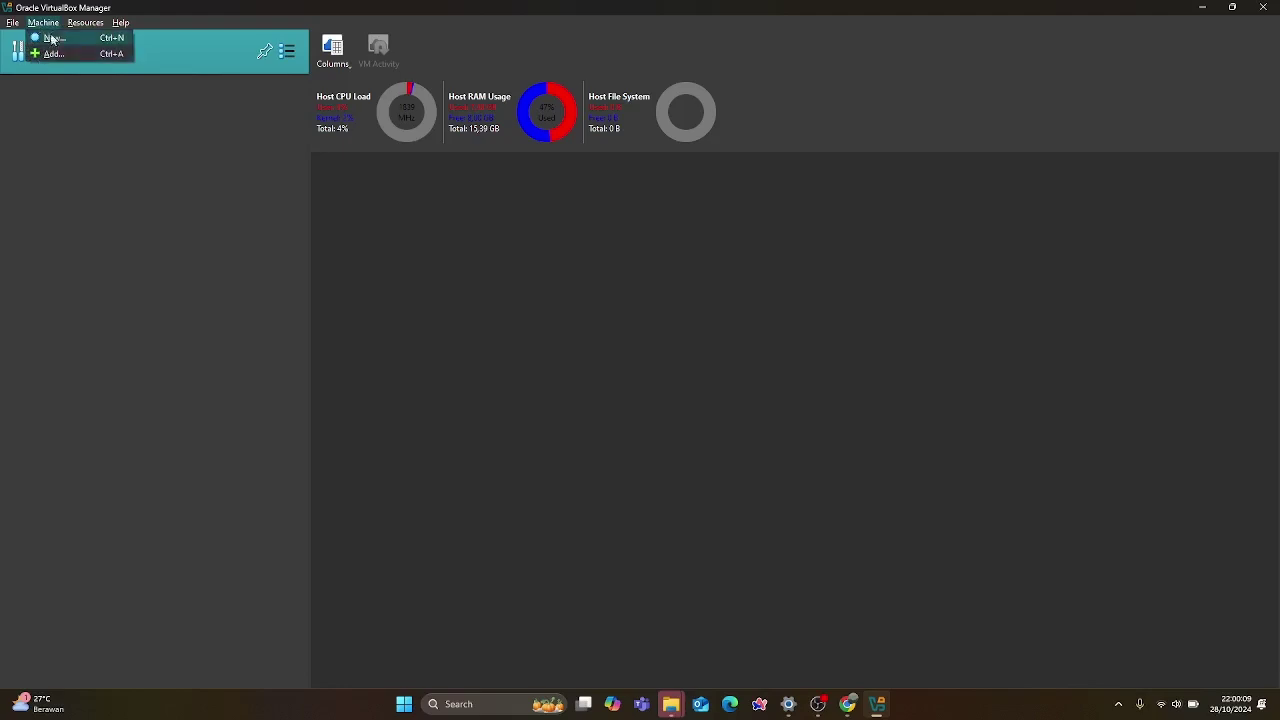
Start a new virtual machine named 'Debian', detected as Linux Debian (64-bit), with no ISO selected.
left_click(50, 40)
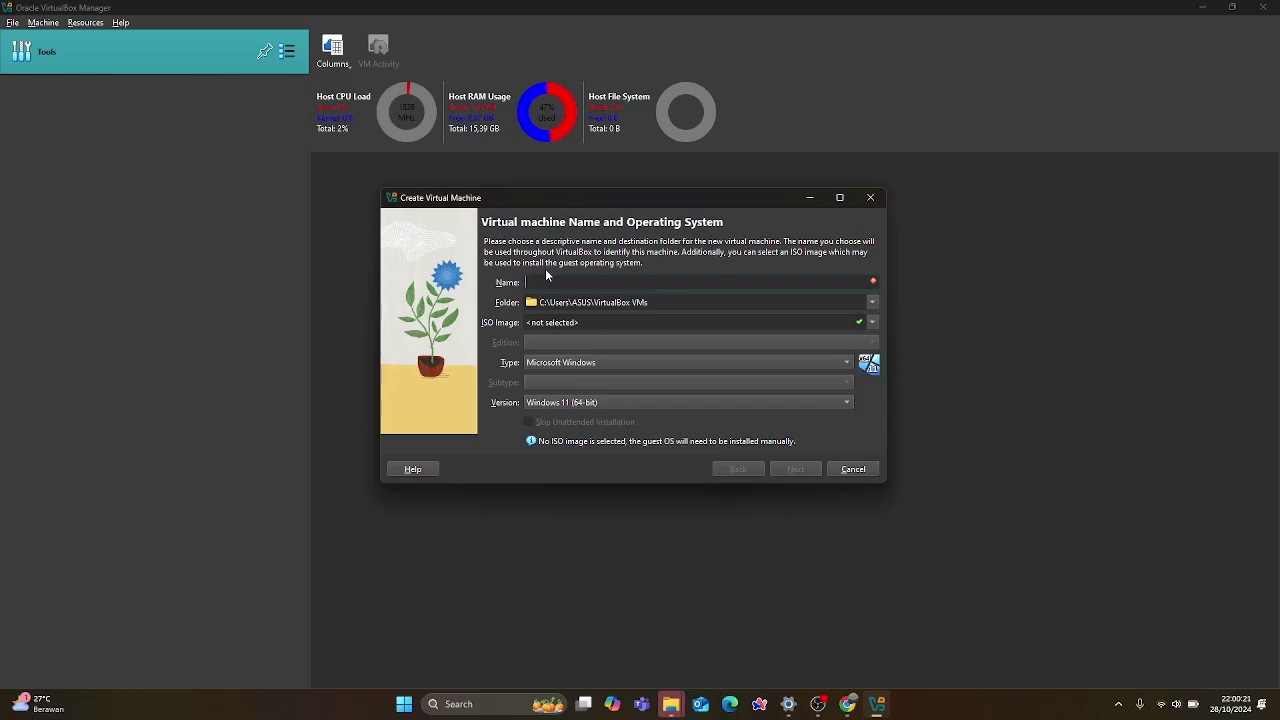
type("Debian")
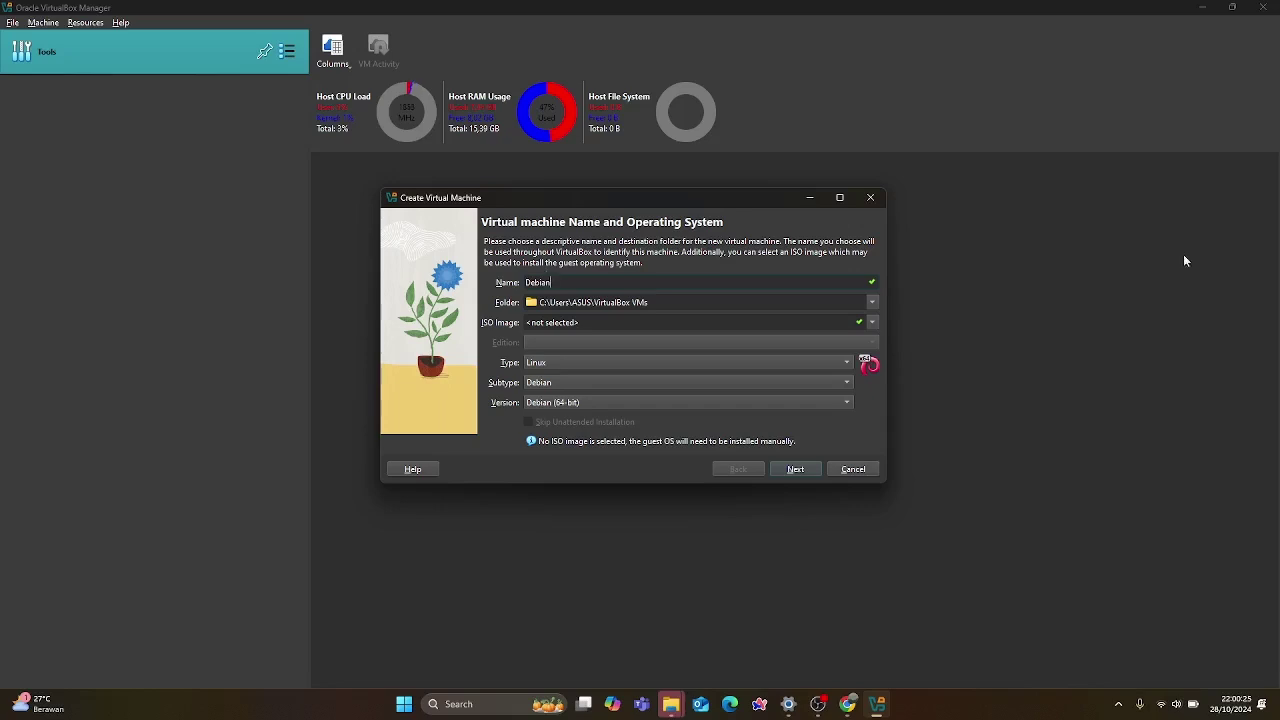
left_click(874, 323)
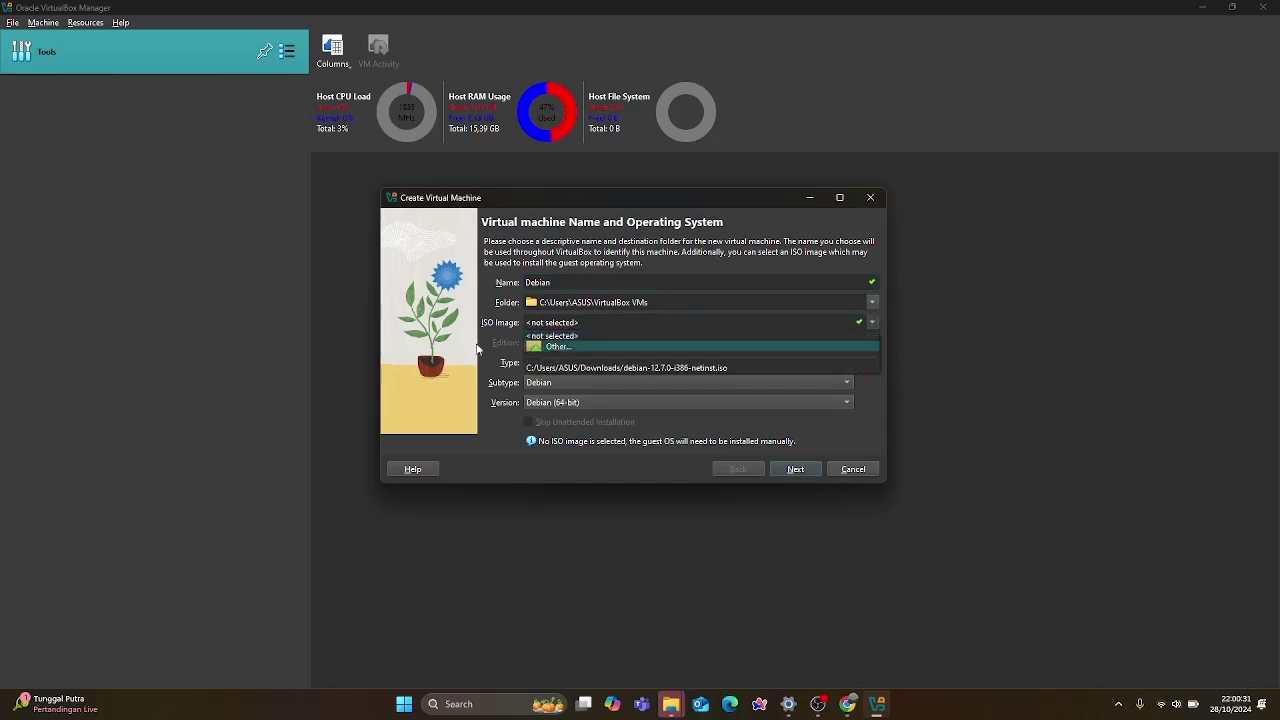
left_click(504, 328)
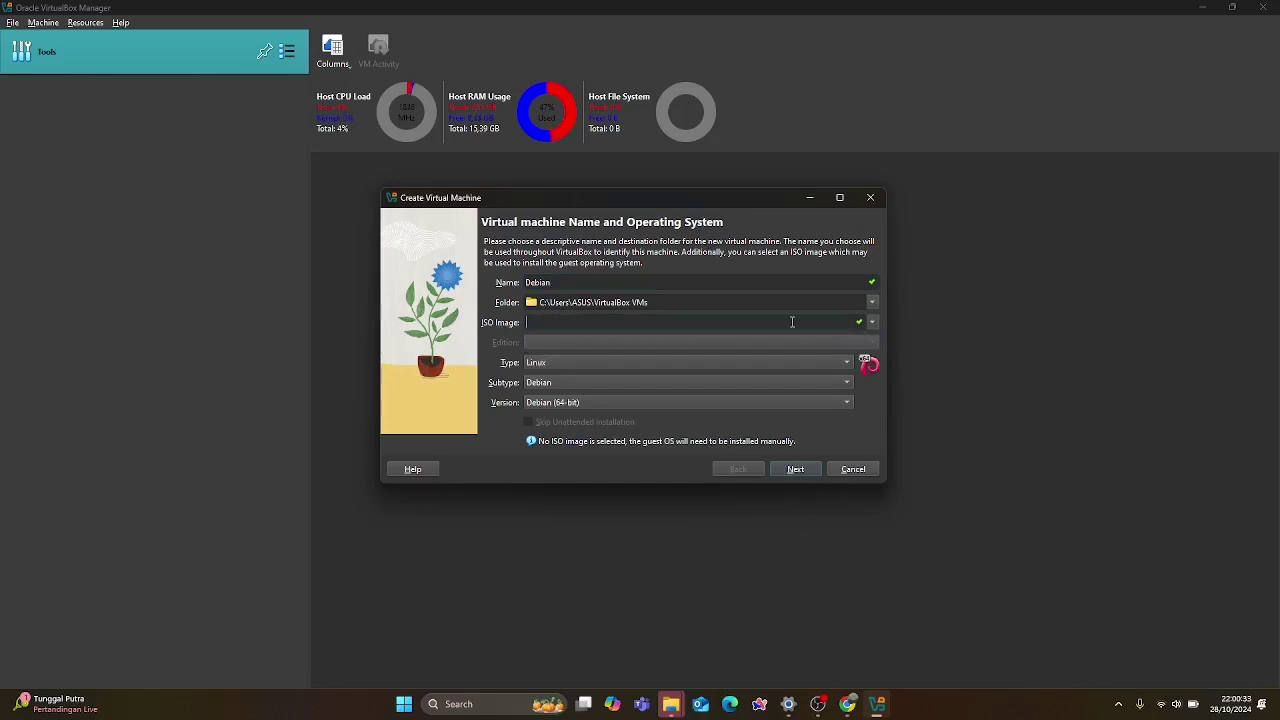
Attach debian-12.7.0-i386-netinst.iso from Downloads, so the machine is detected as Debian (32-bit).
left_click(872, 324)
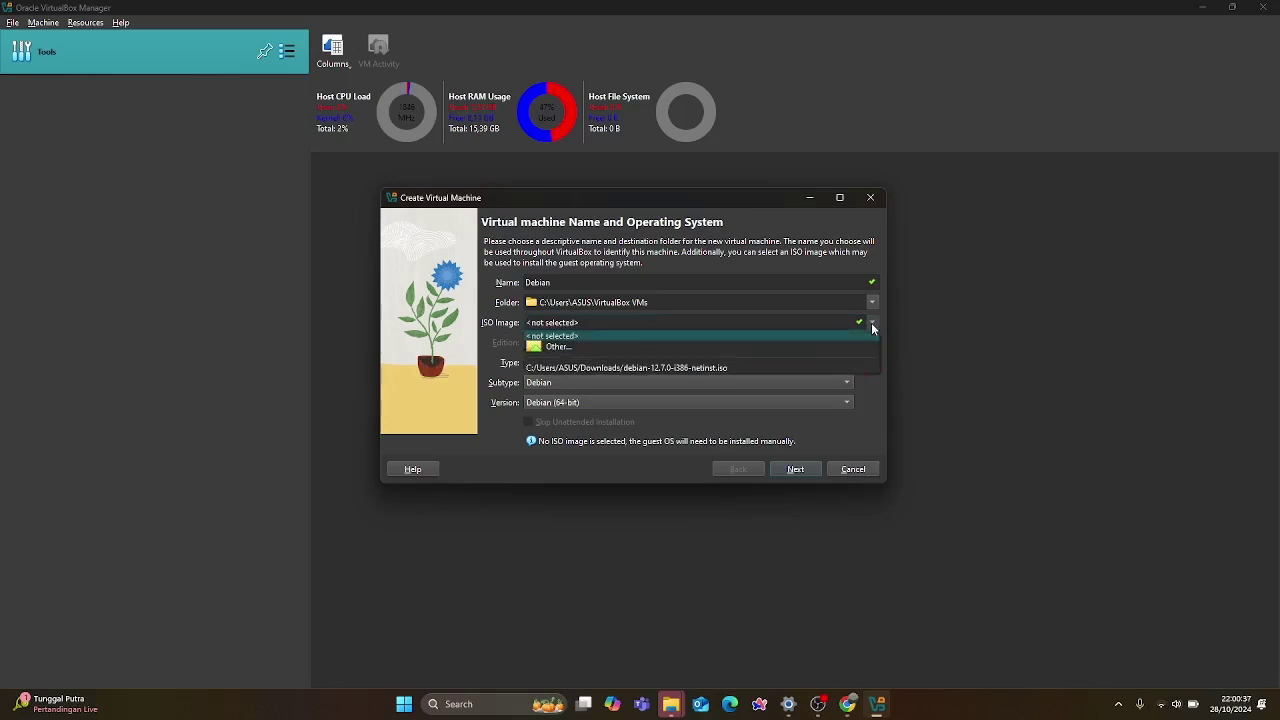
left_click(872, 324)
left_click(872, 324)
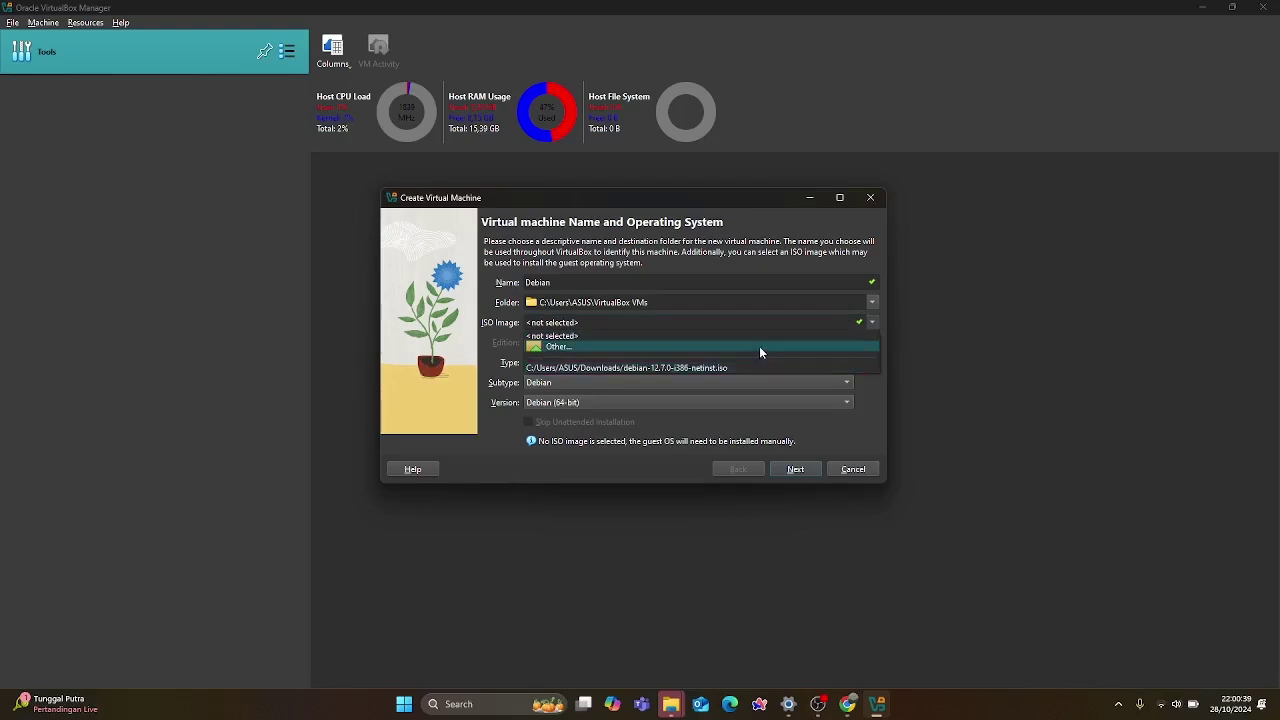
left_click(760, 347)
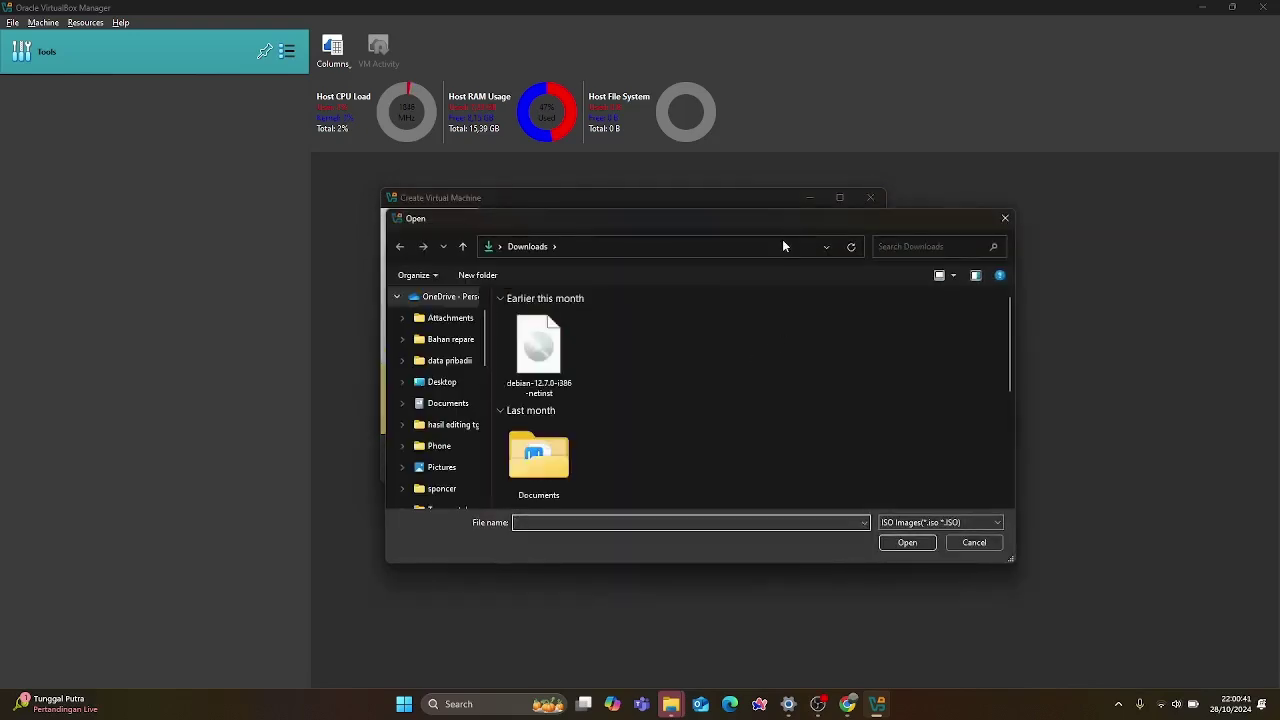
left_click_drag(777, 220, 1022, 158)
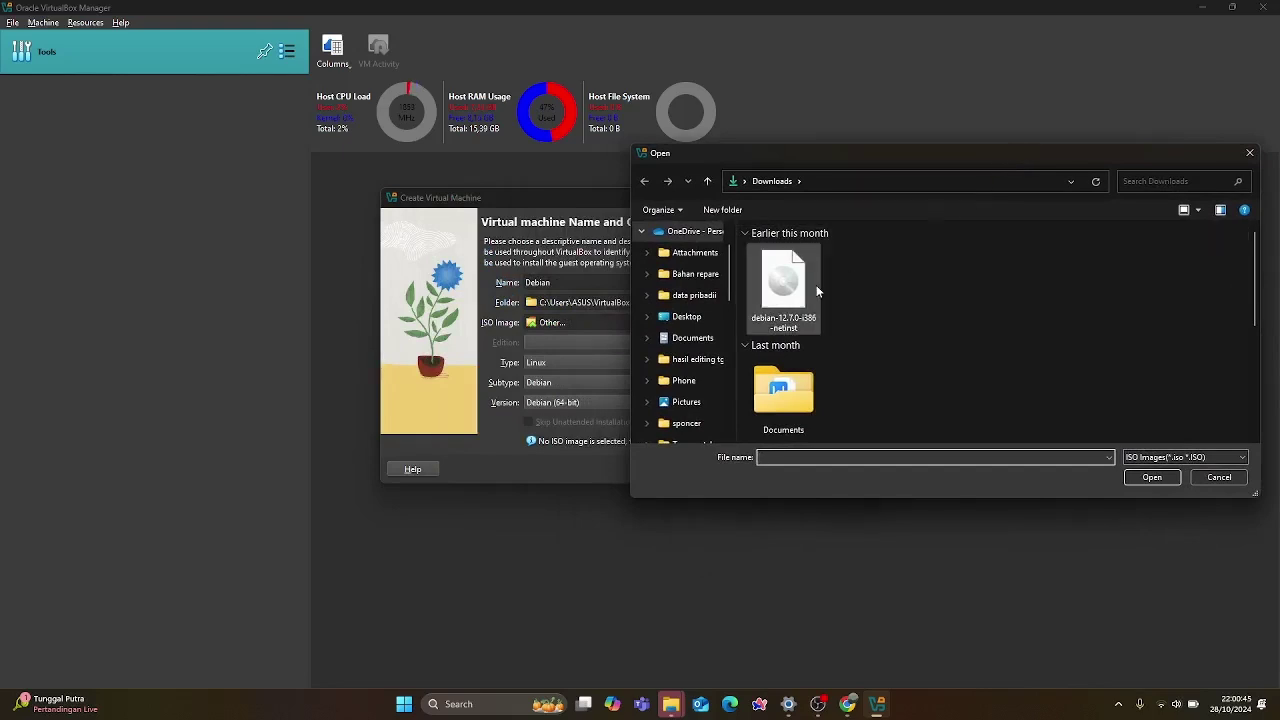
left_click(785, 300)
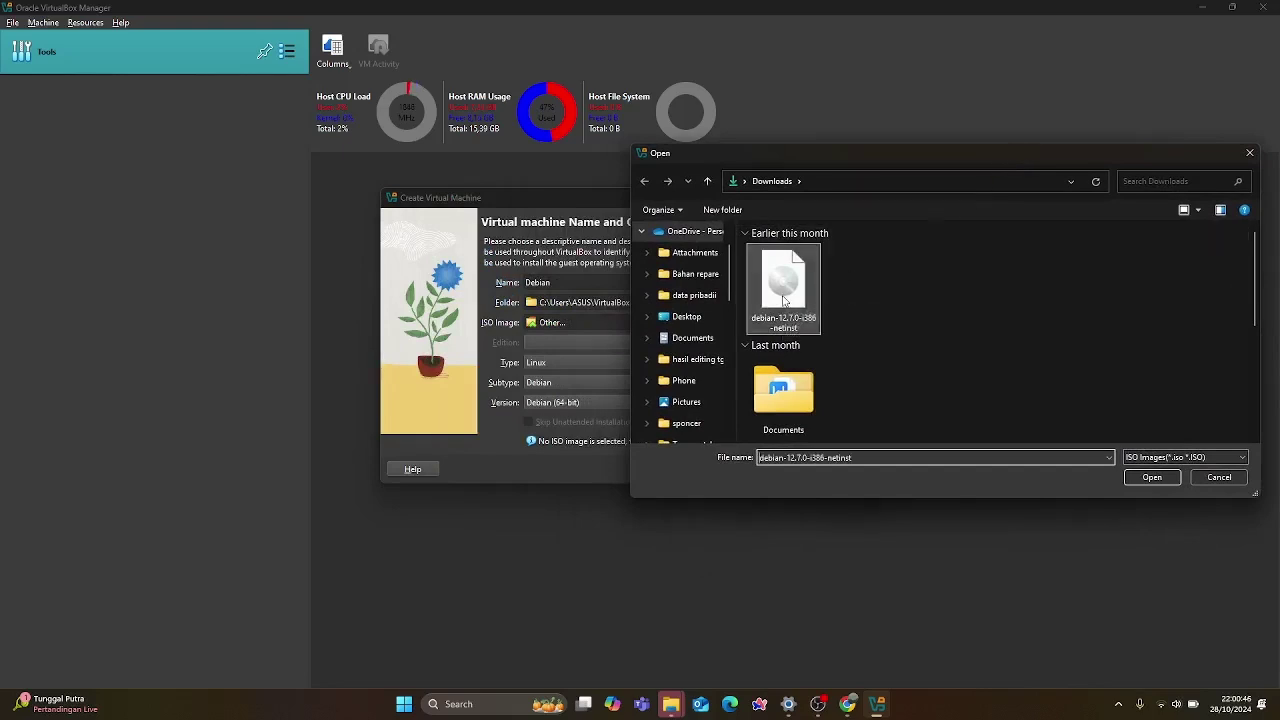
left_click(1147, 479)
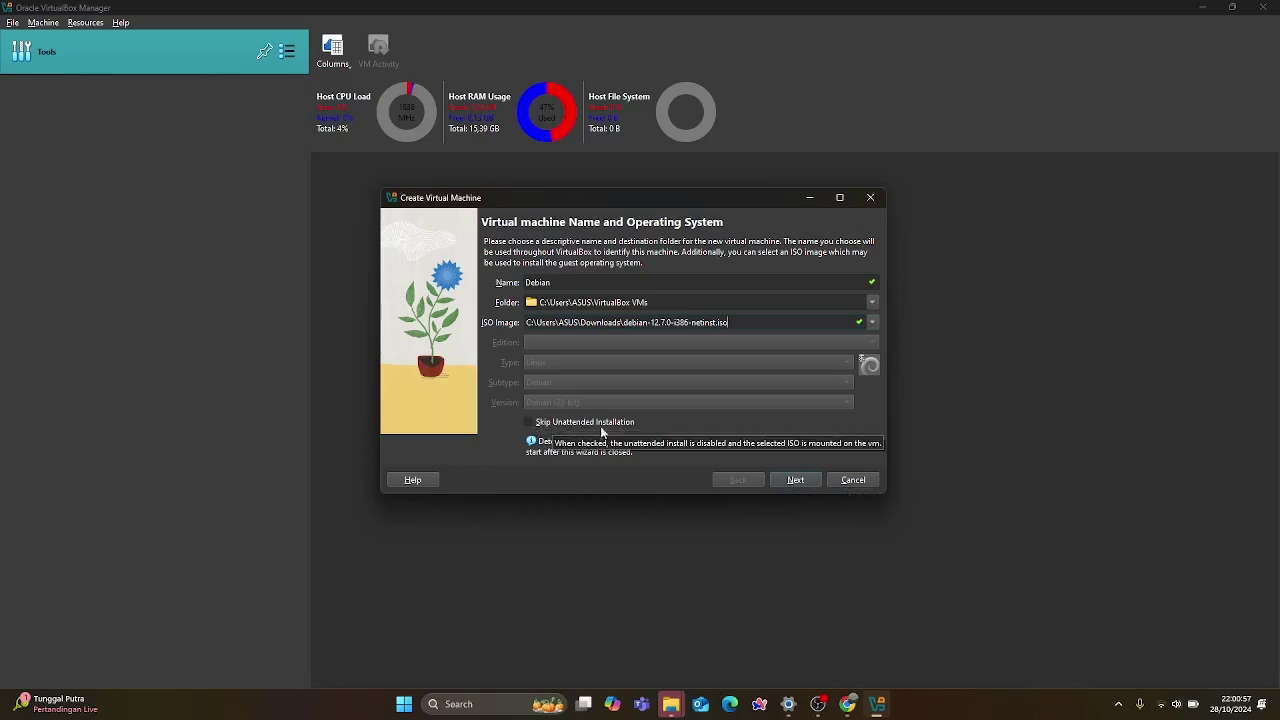
left_click(783, 483)
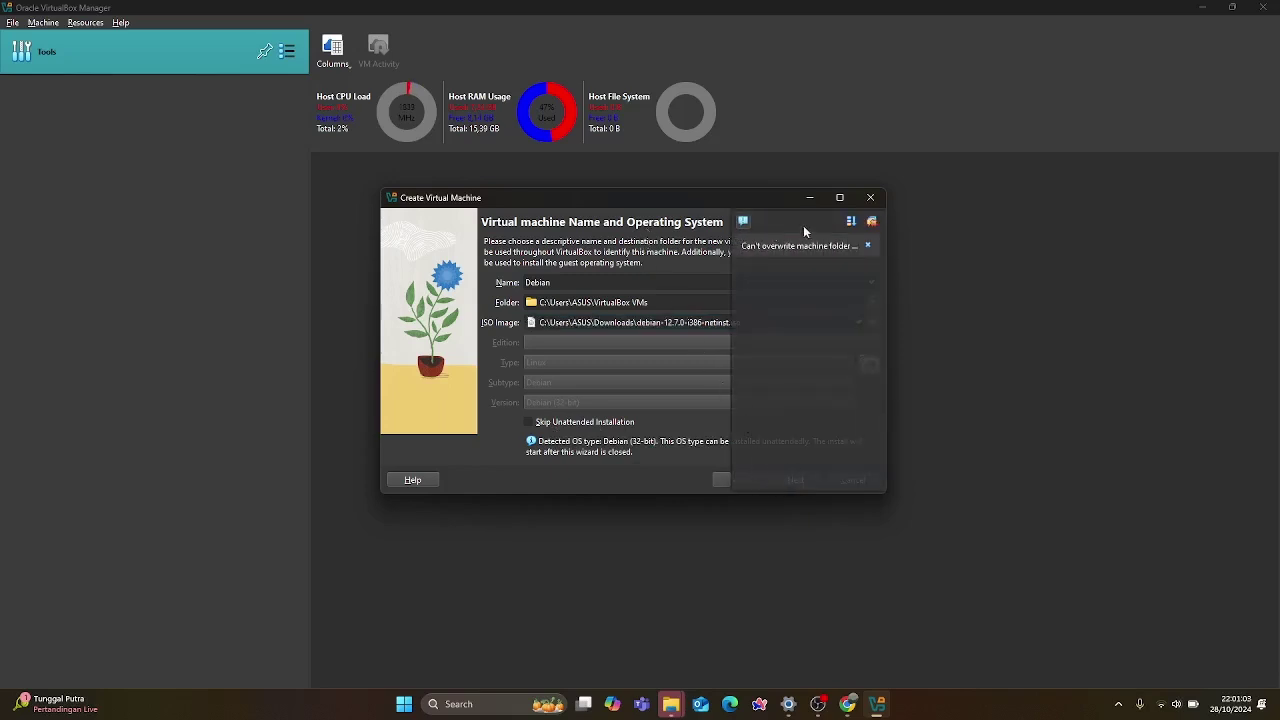
left_click(867, 246)
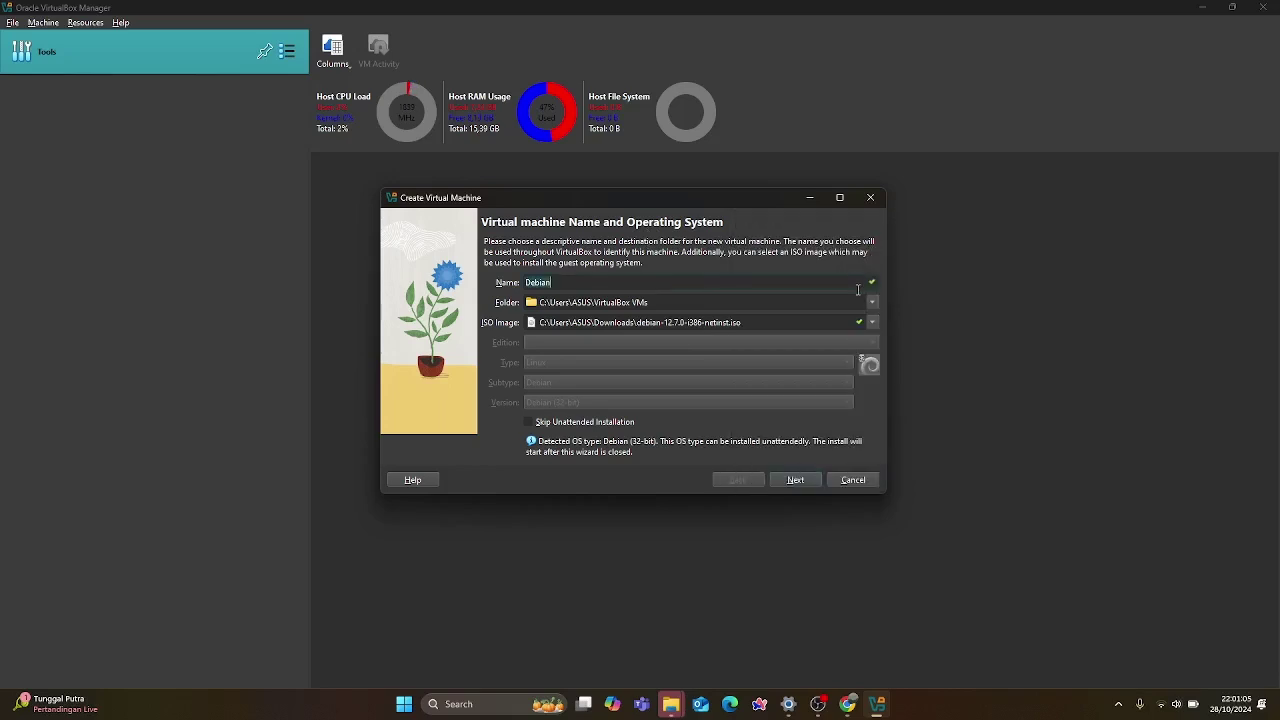
left_click(871, 303)
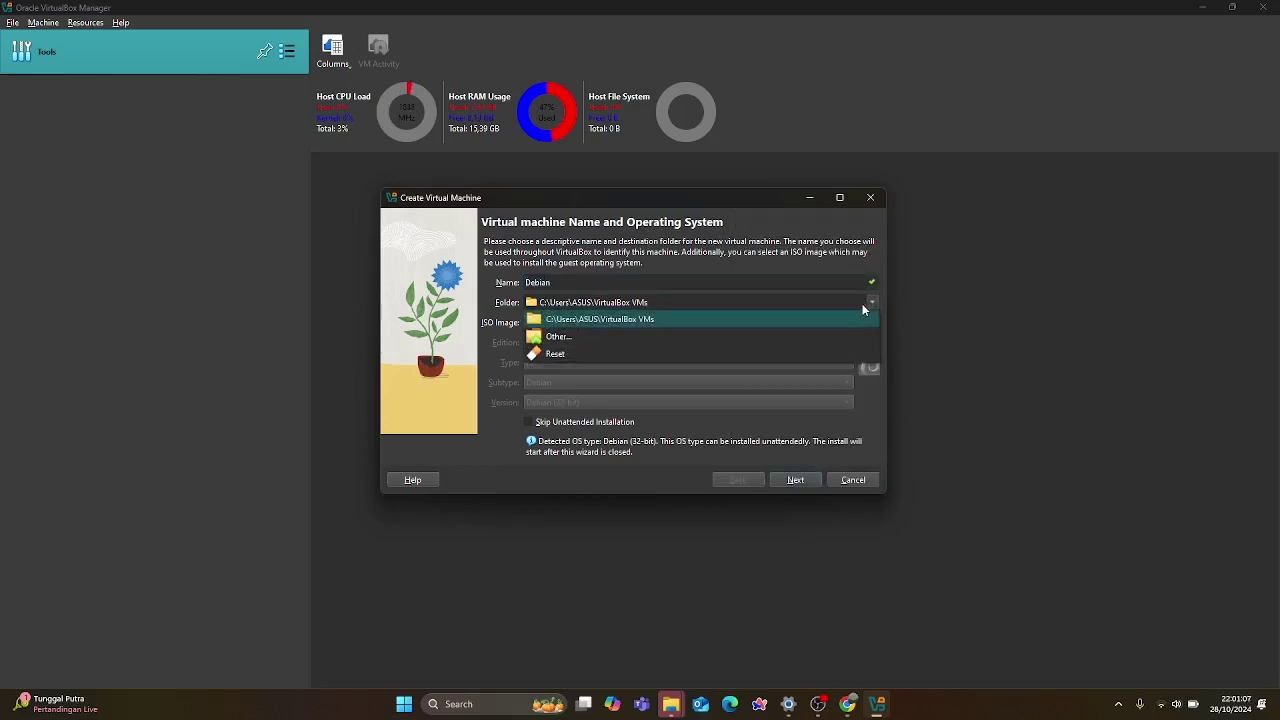
left_click(636, 318)
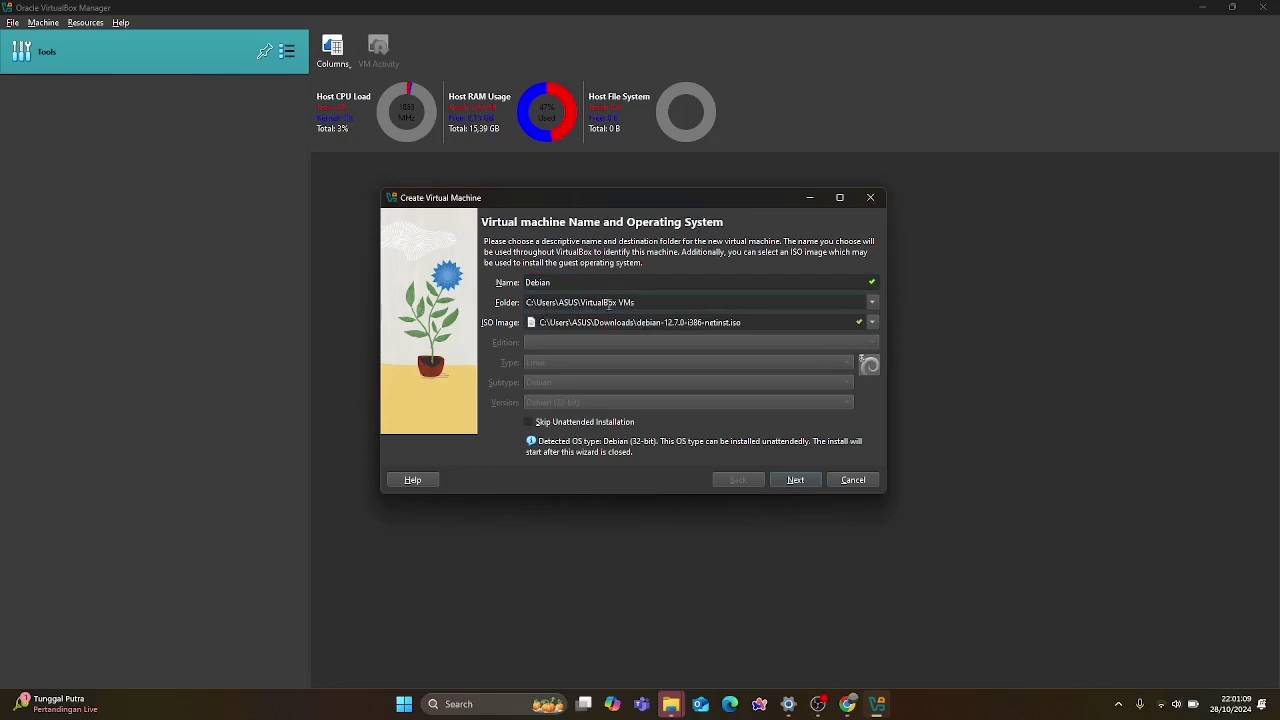
left_click(789, 479)
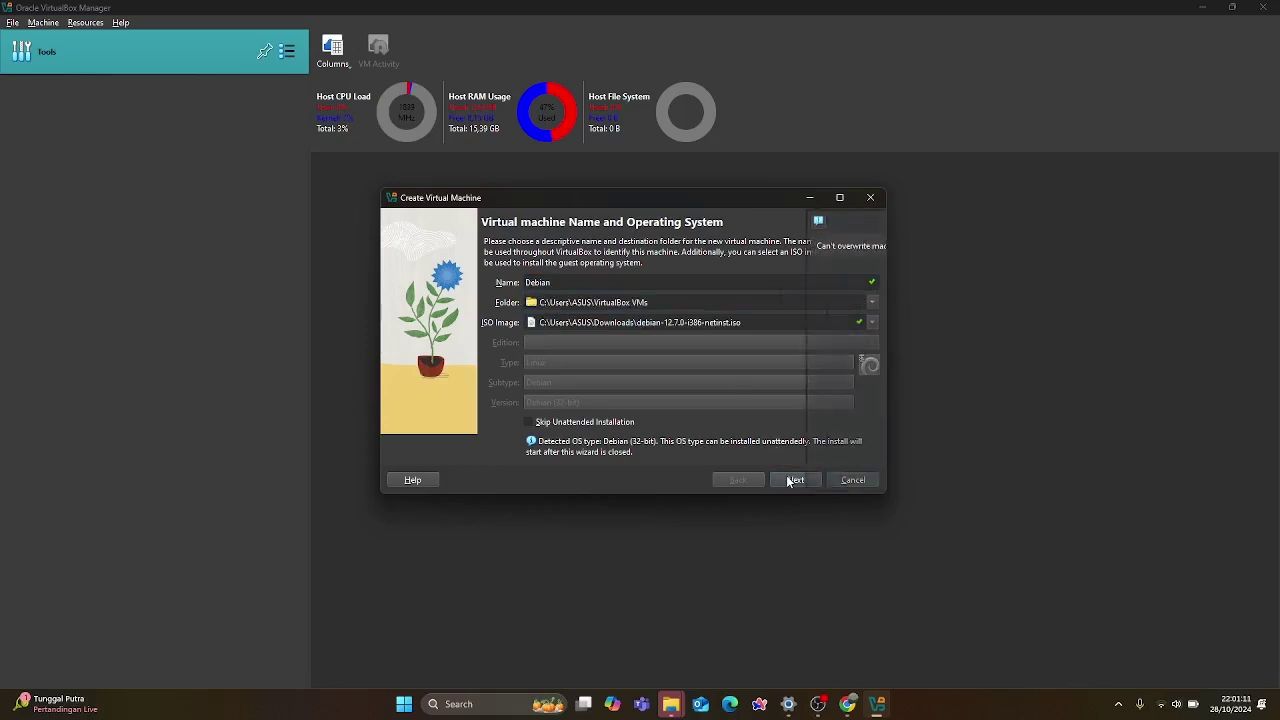
left_click(867, 246)
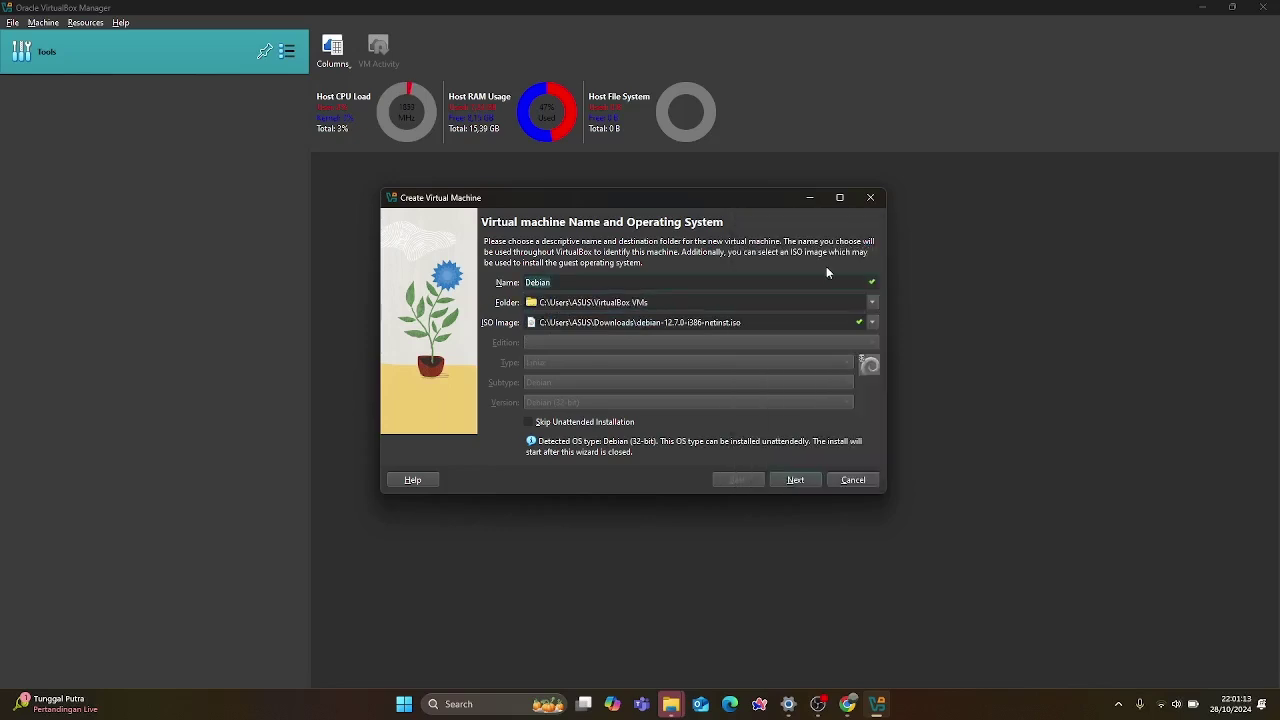
left_click(852, 301)
left_click(872, 302)
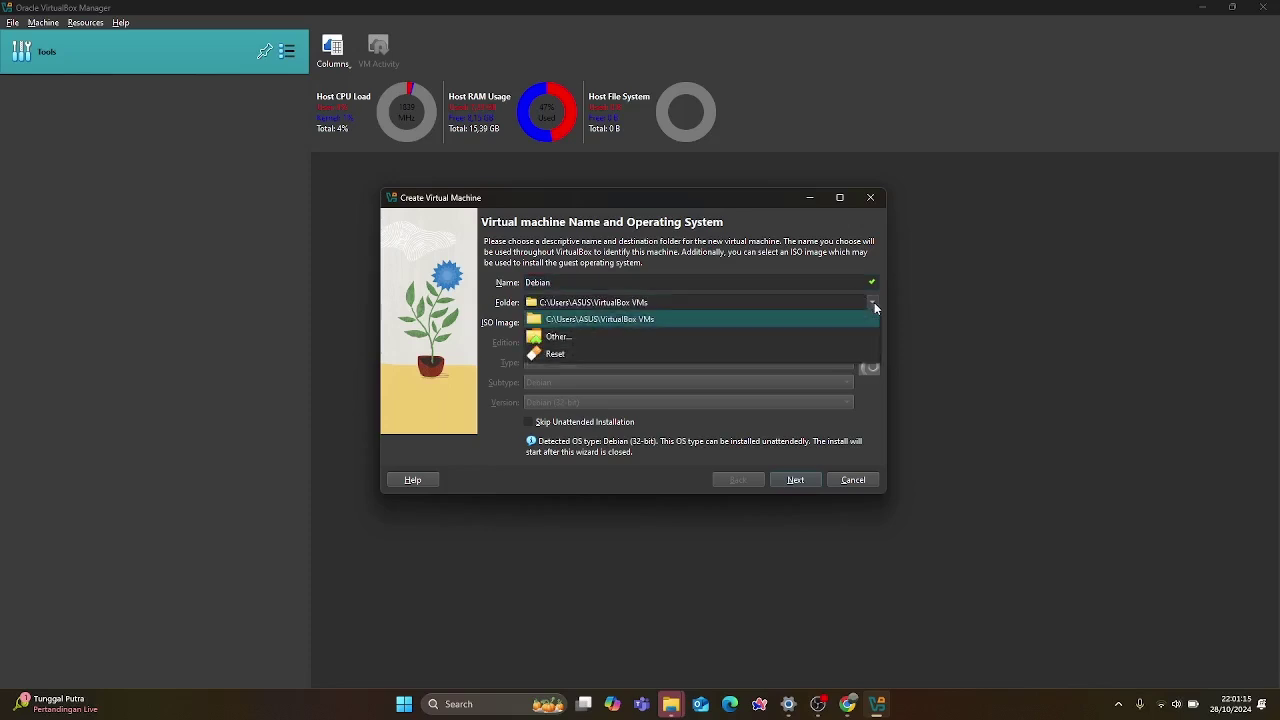
left_click(552, 356)
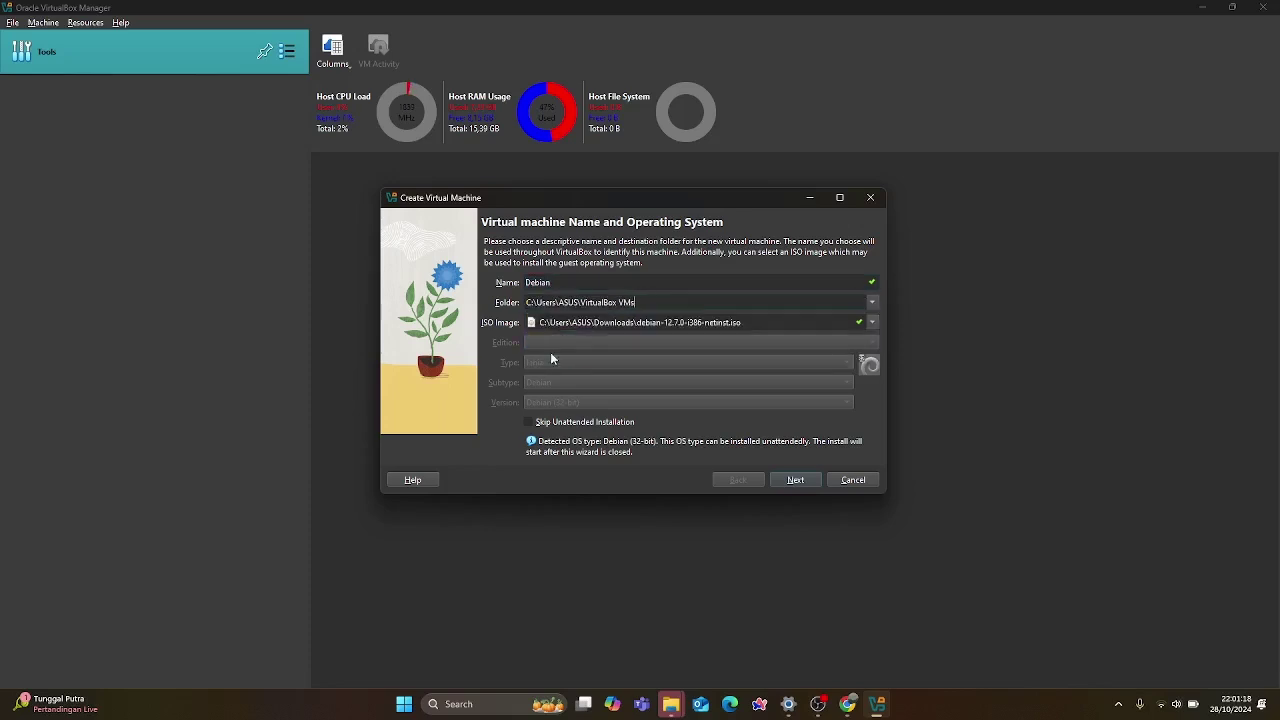
left_click(873, 303)
left_click(873, 303)
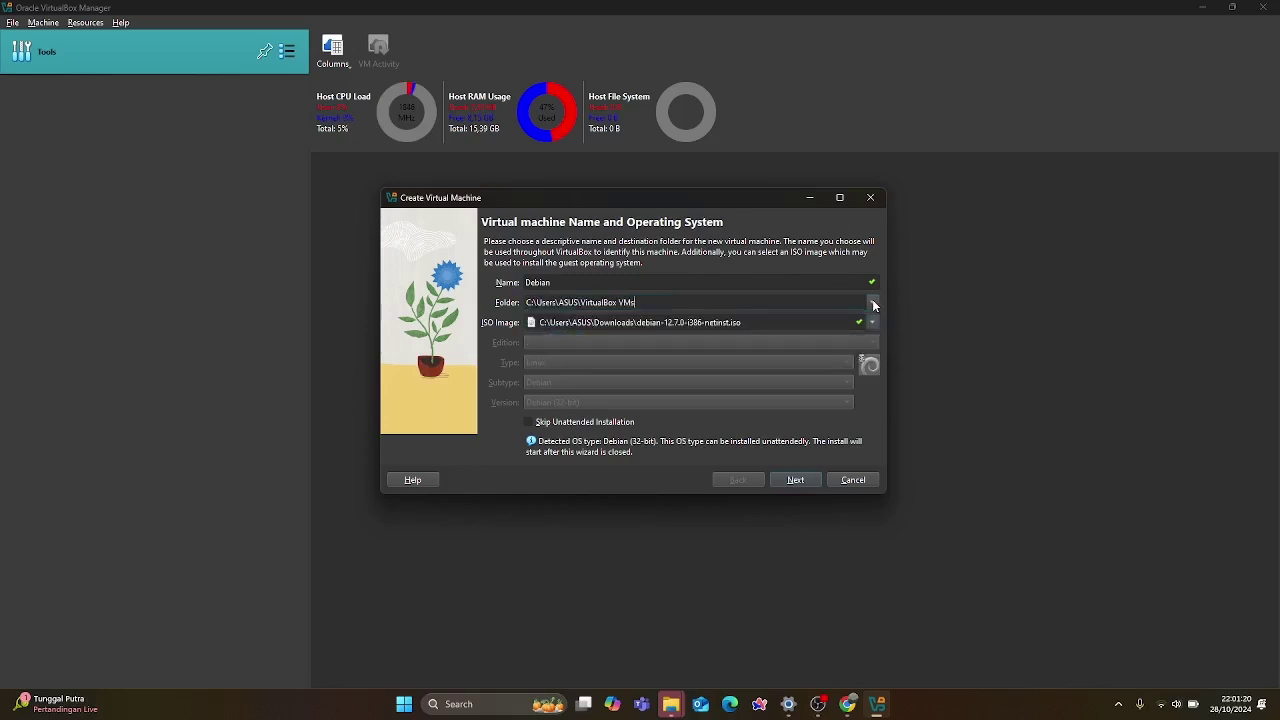
left_click(528, 424)
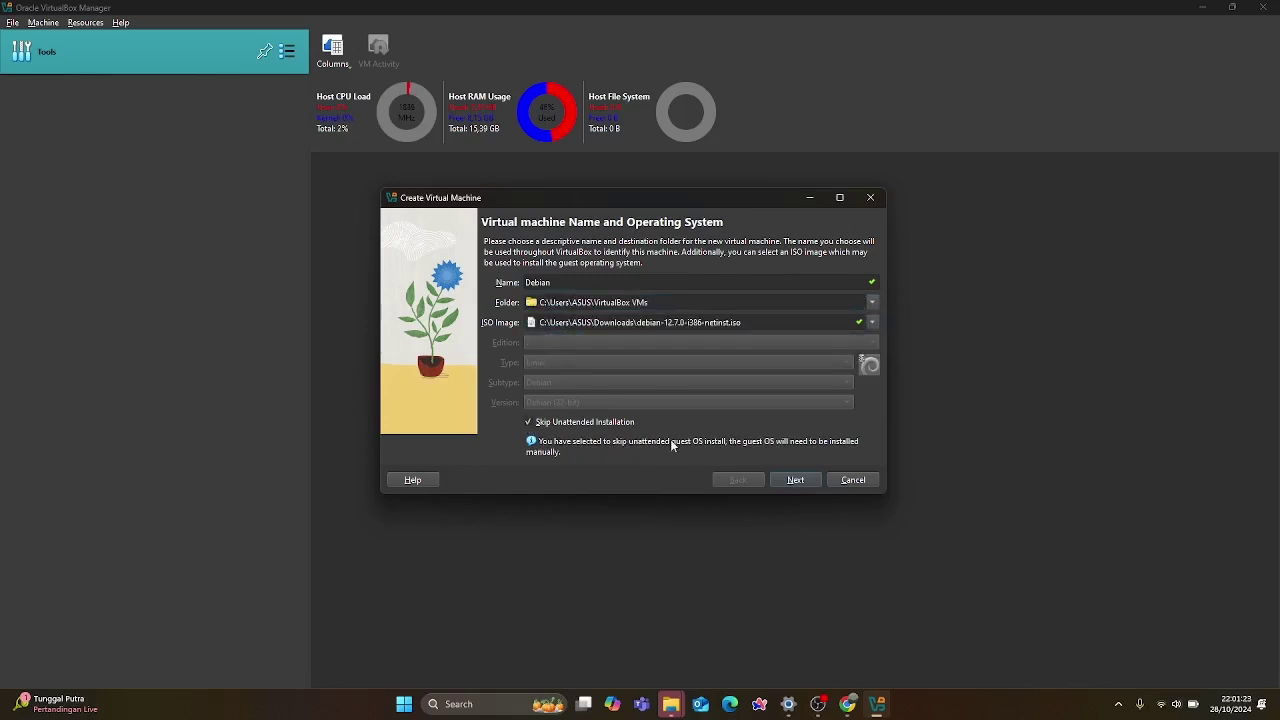
left_click(526, 424)
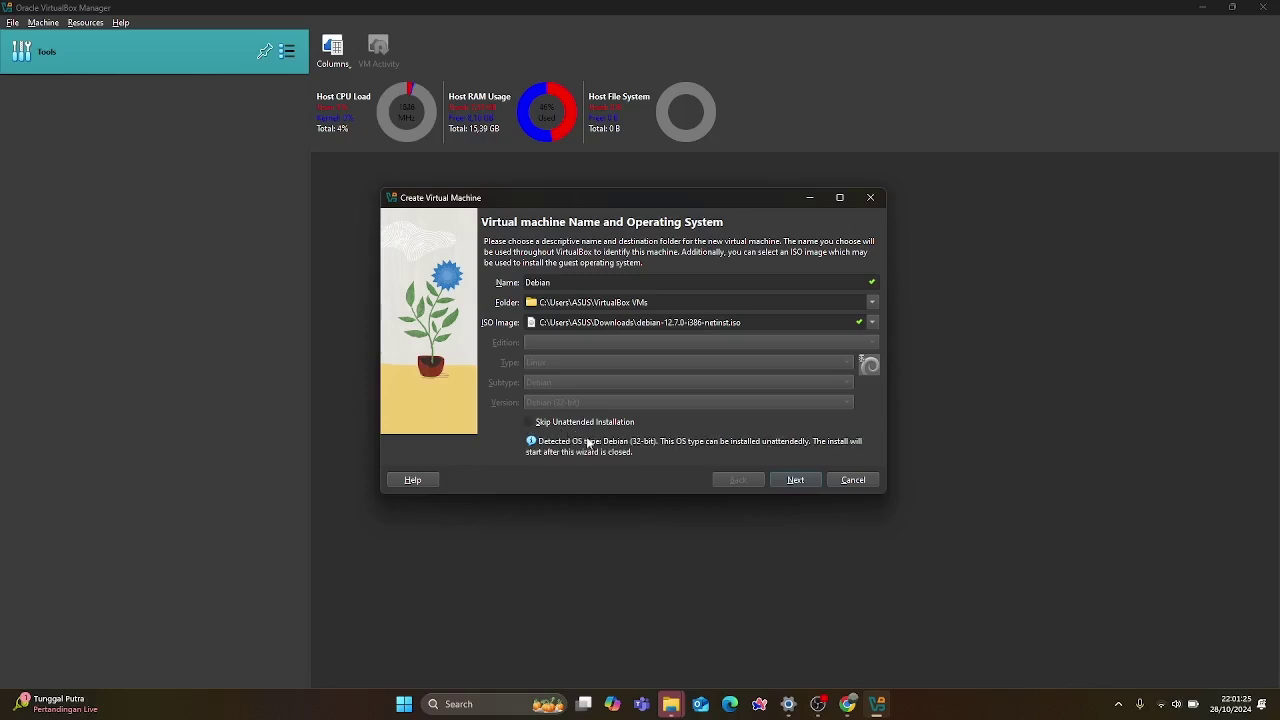
left_click(780, 484)
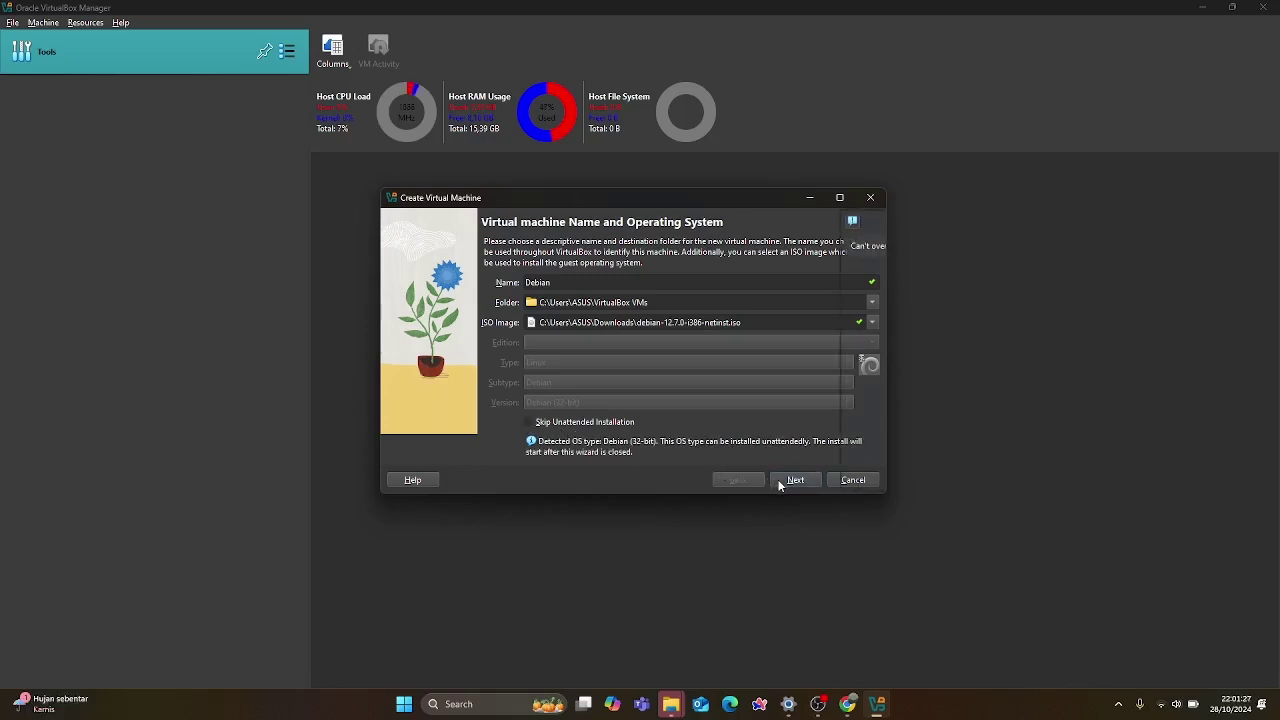
left_click(871, 303)
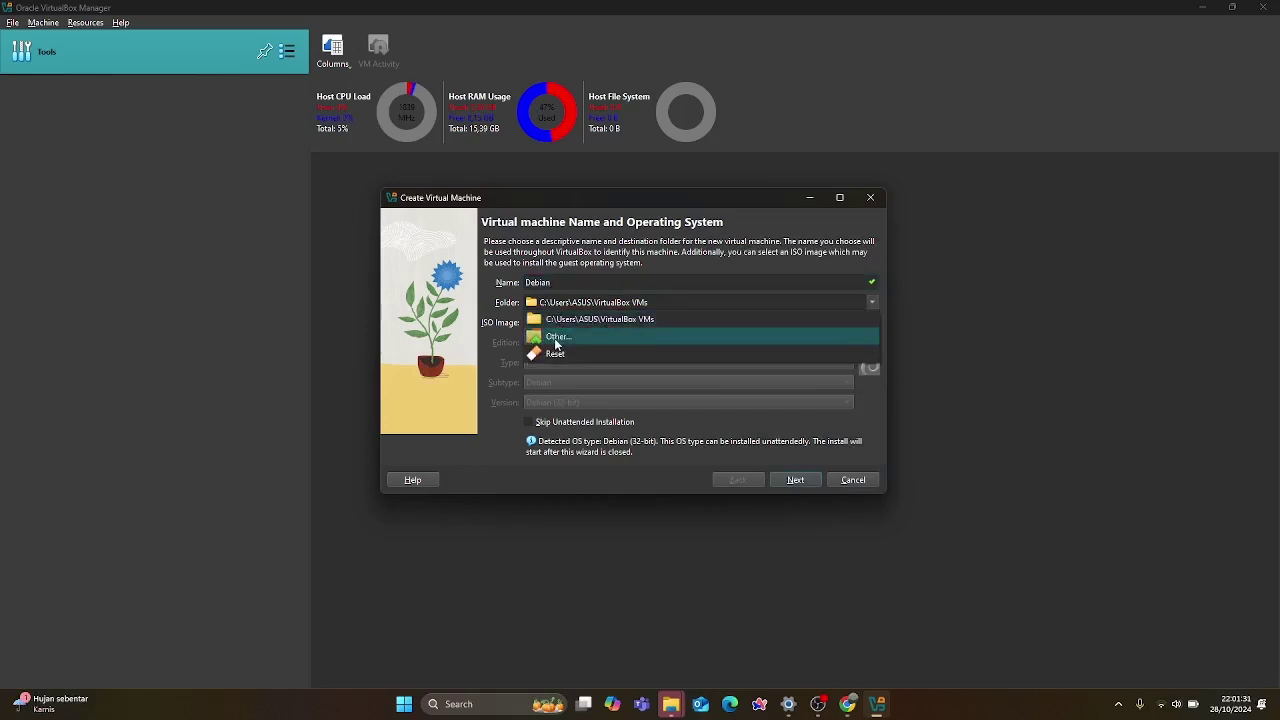
Try selecting VirtualBox VMs as the machine folder, dismiss the path error, and cancel the picker.
left_click(556, 338)
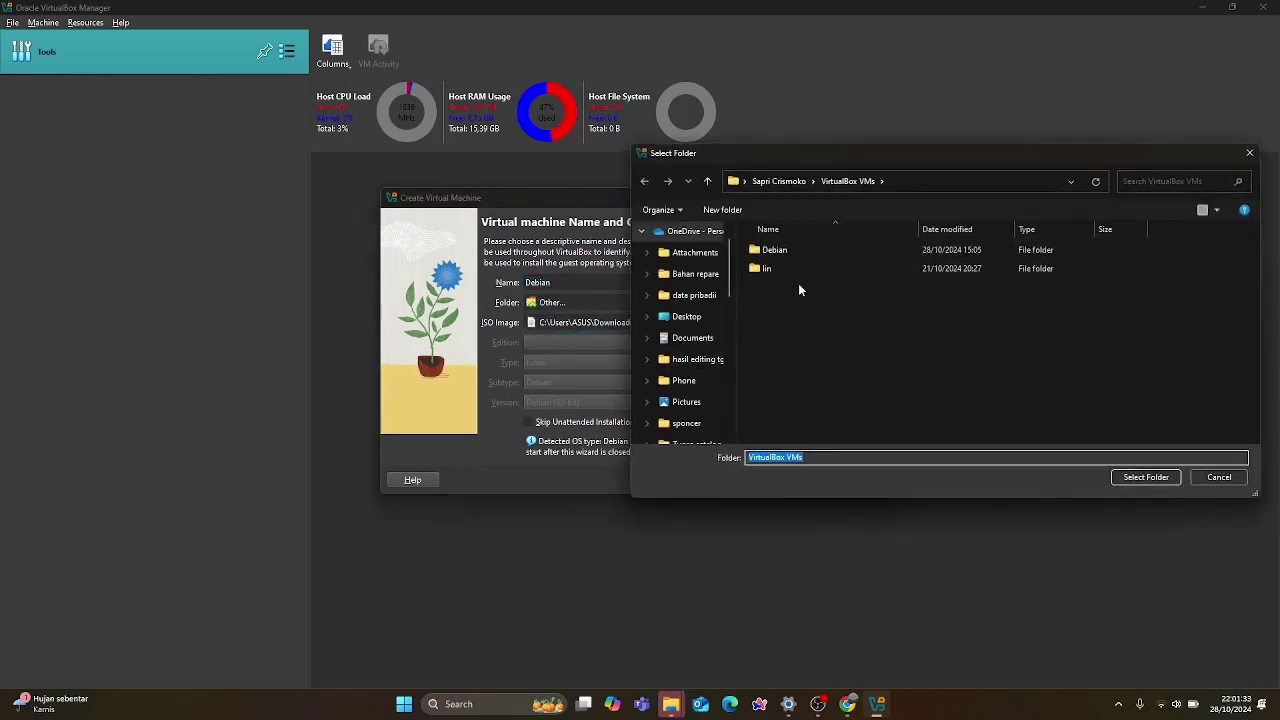
left_click(808, 319)
left_click(1135, 480)
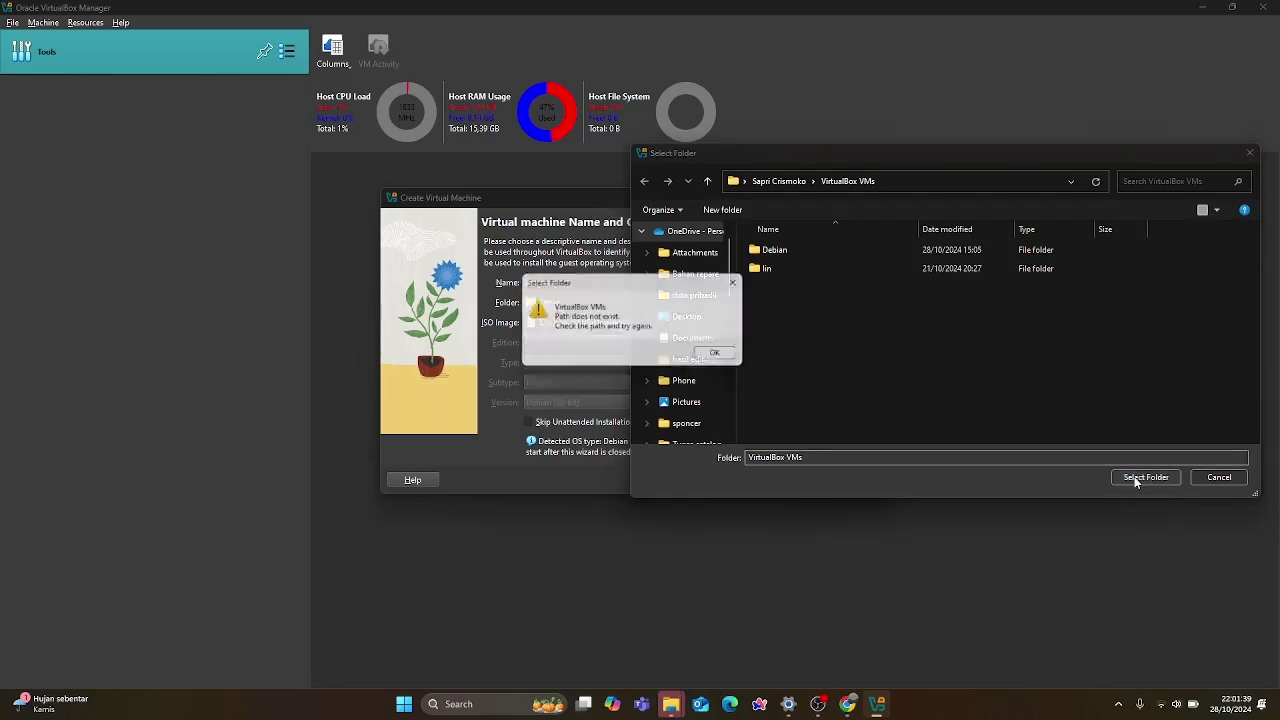
left_click(712, 355)
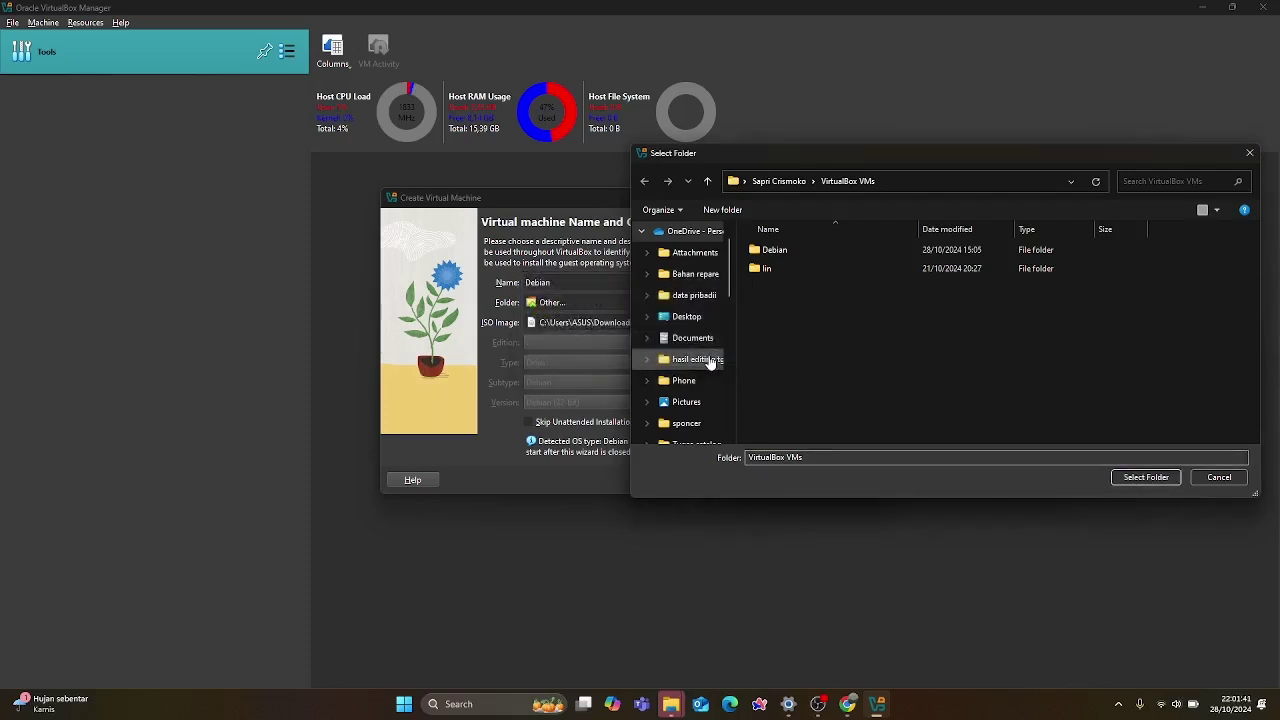
left_click(781, 182)
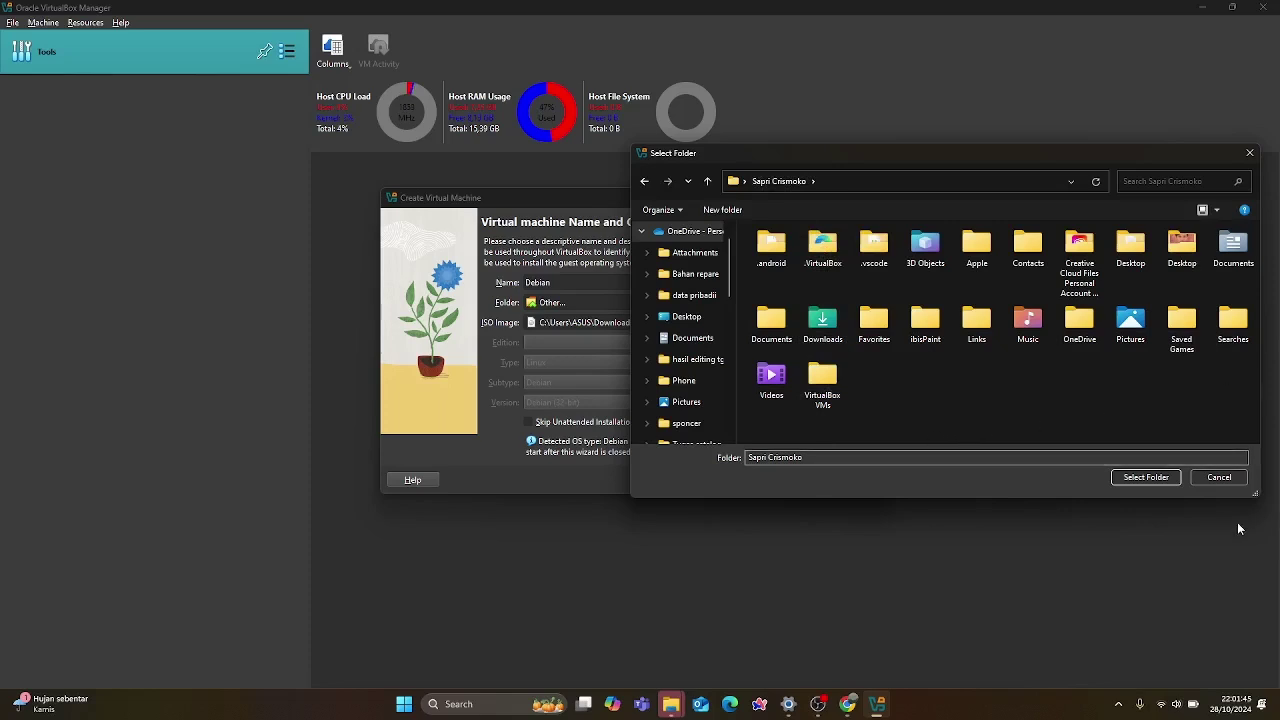
left_click(1228, 477)
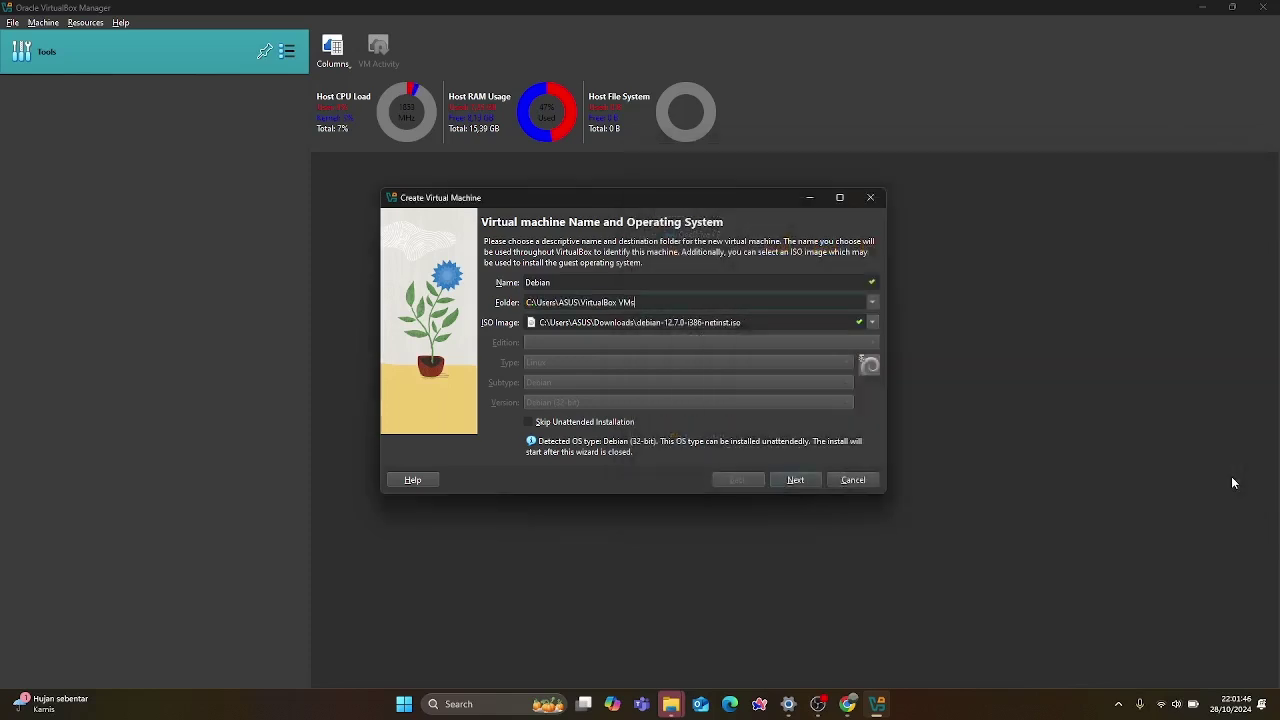
Browse again and set the machine folder to C:\Users\ASUS after a failed 'Debian 12' folder attempt.
left_click(871, 302)
left_click(682, 336)
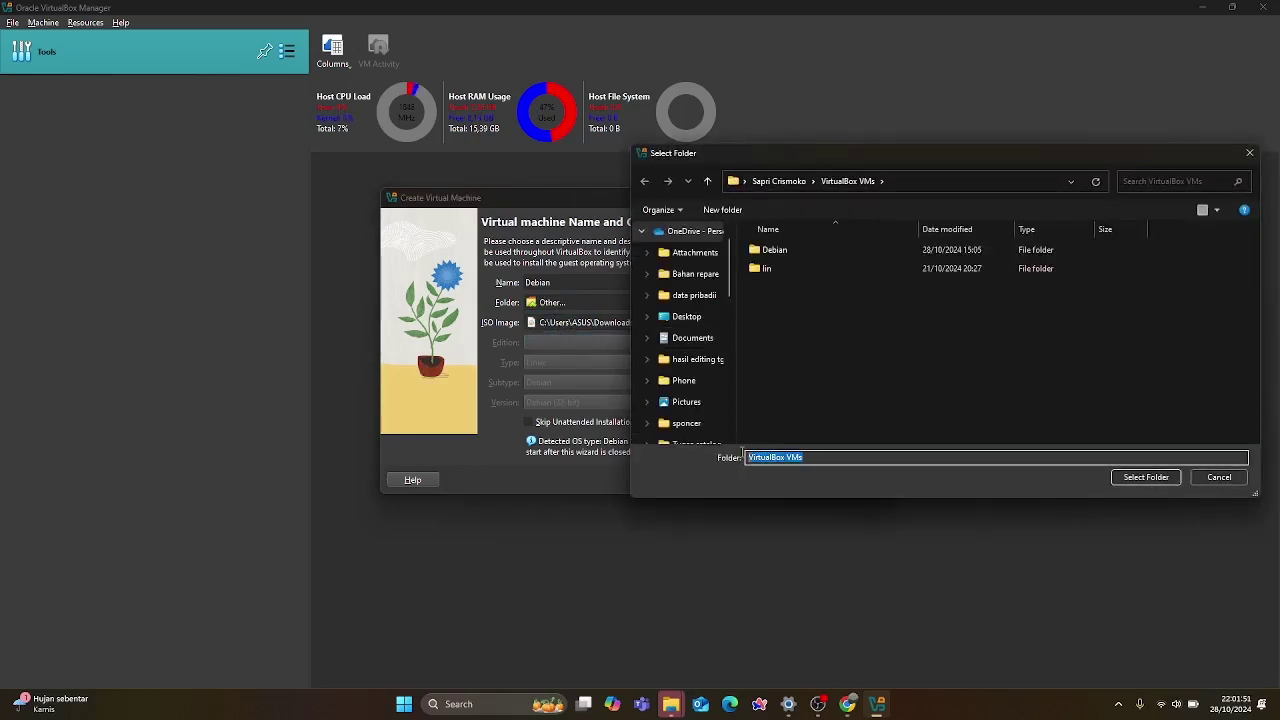
left_click(811, 458)
double_click(793, 456)
left_click(793, 456)
left_click_drag(826, 457, 716, 453)
type("D")
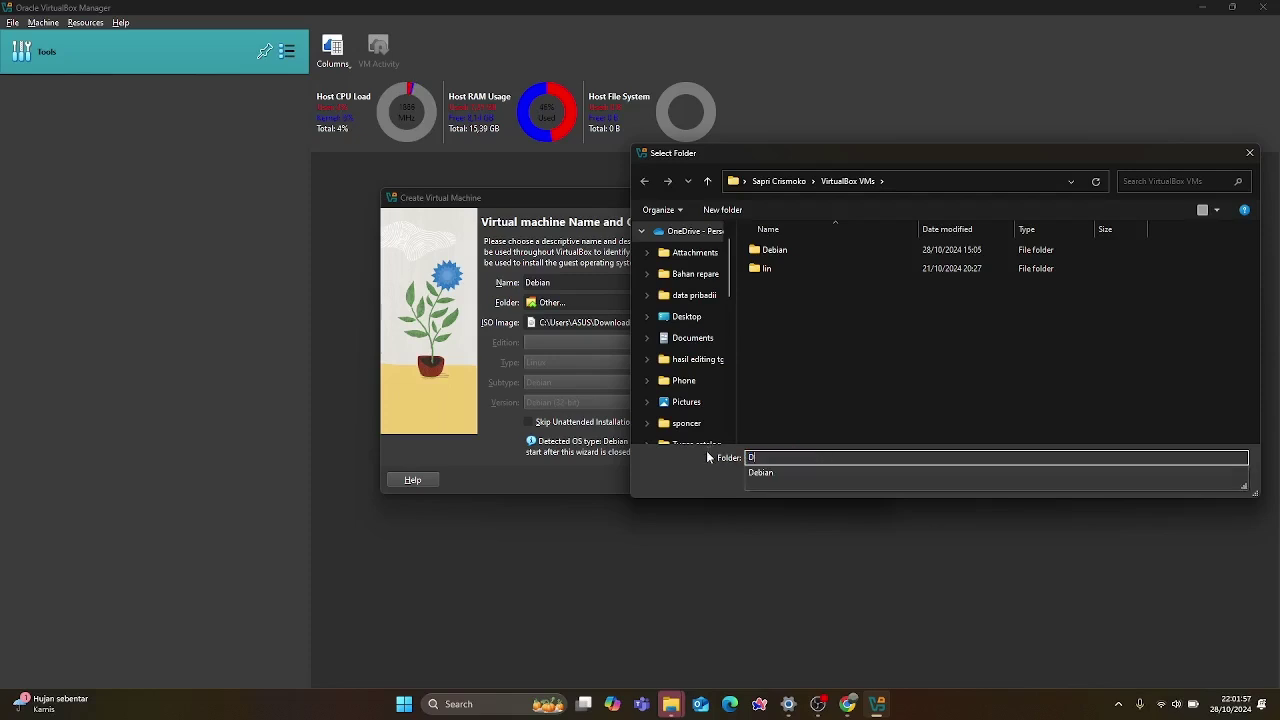
type("ebian")
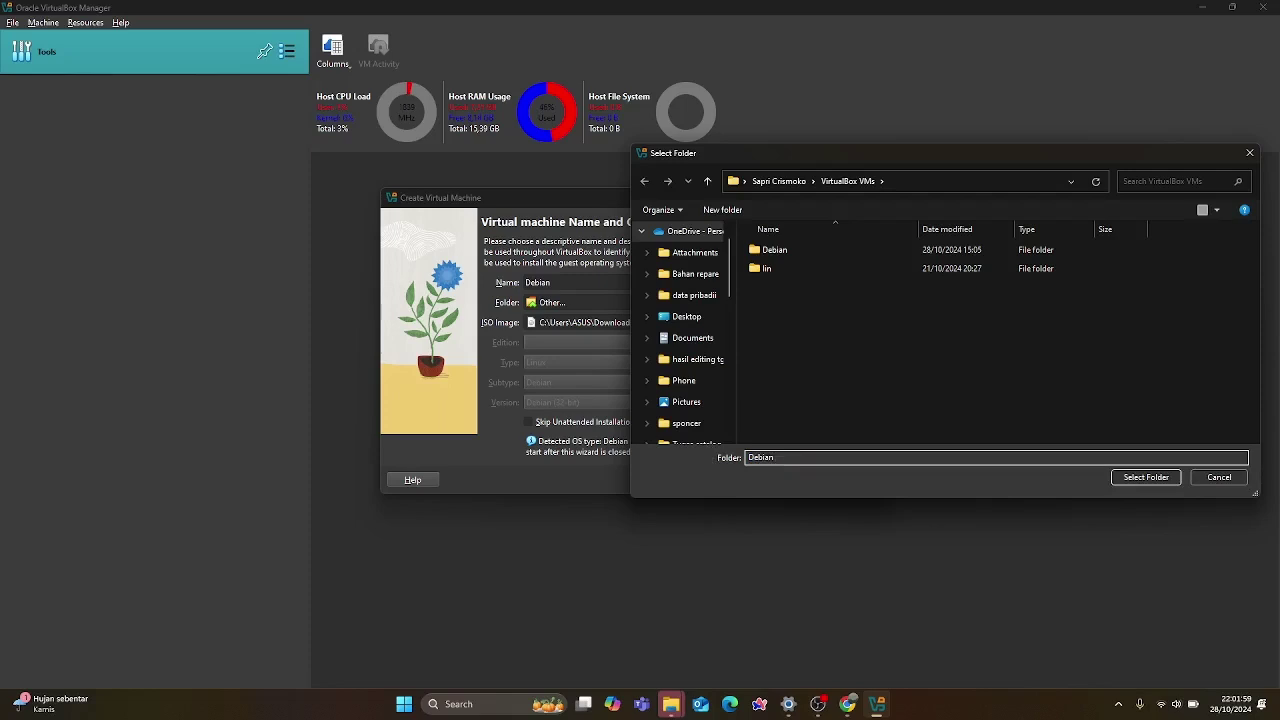
type(" 12")
key("Return")
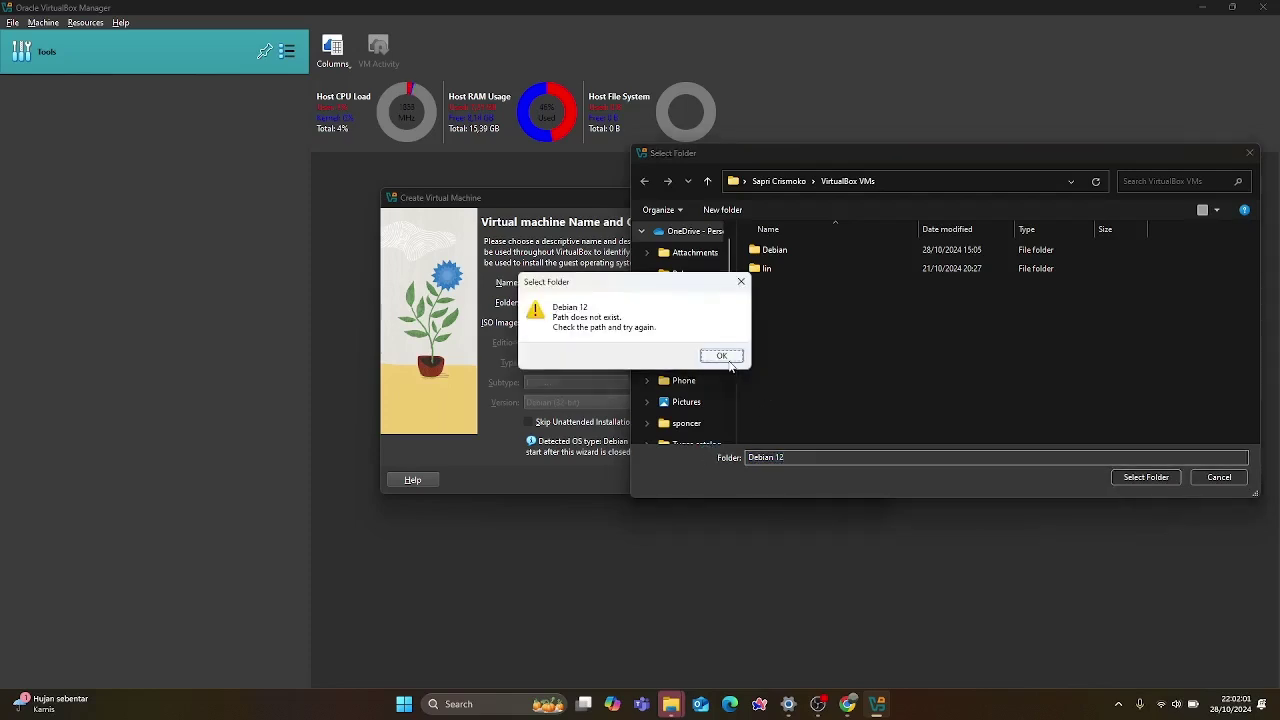
left_click(721, 356)
left_click(760, 181)
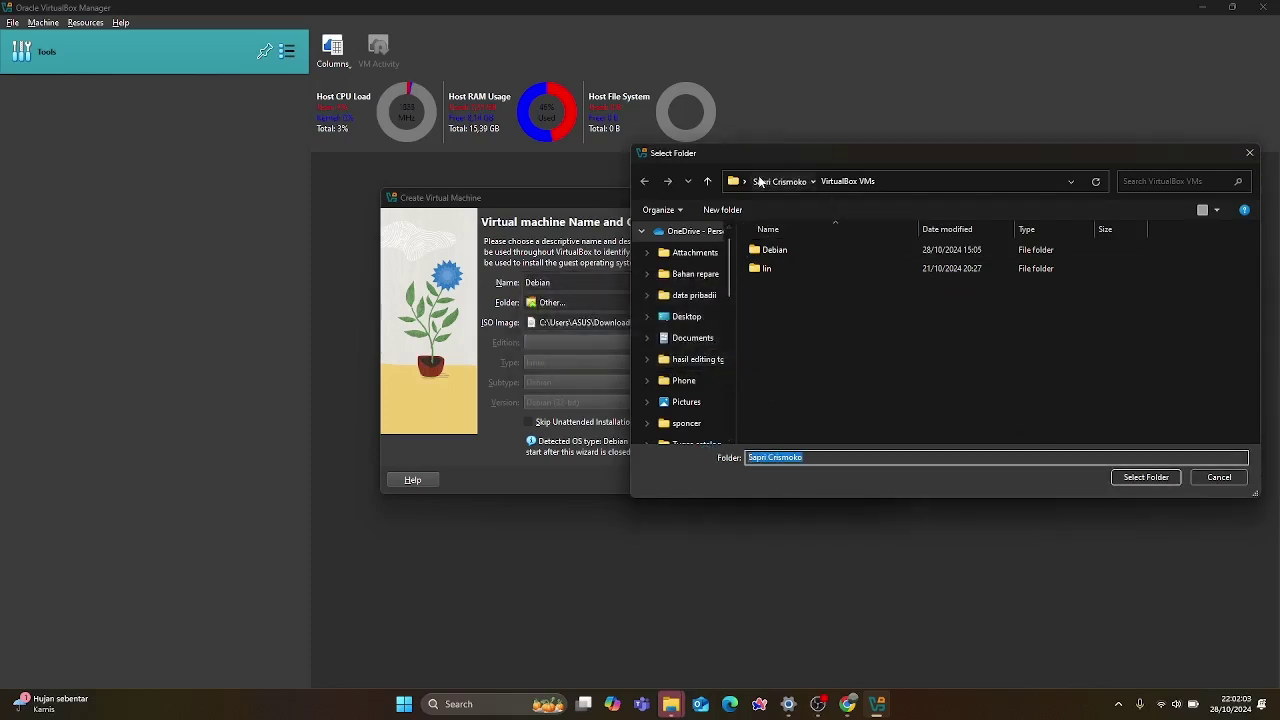
left_click(1146, 477)
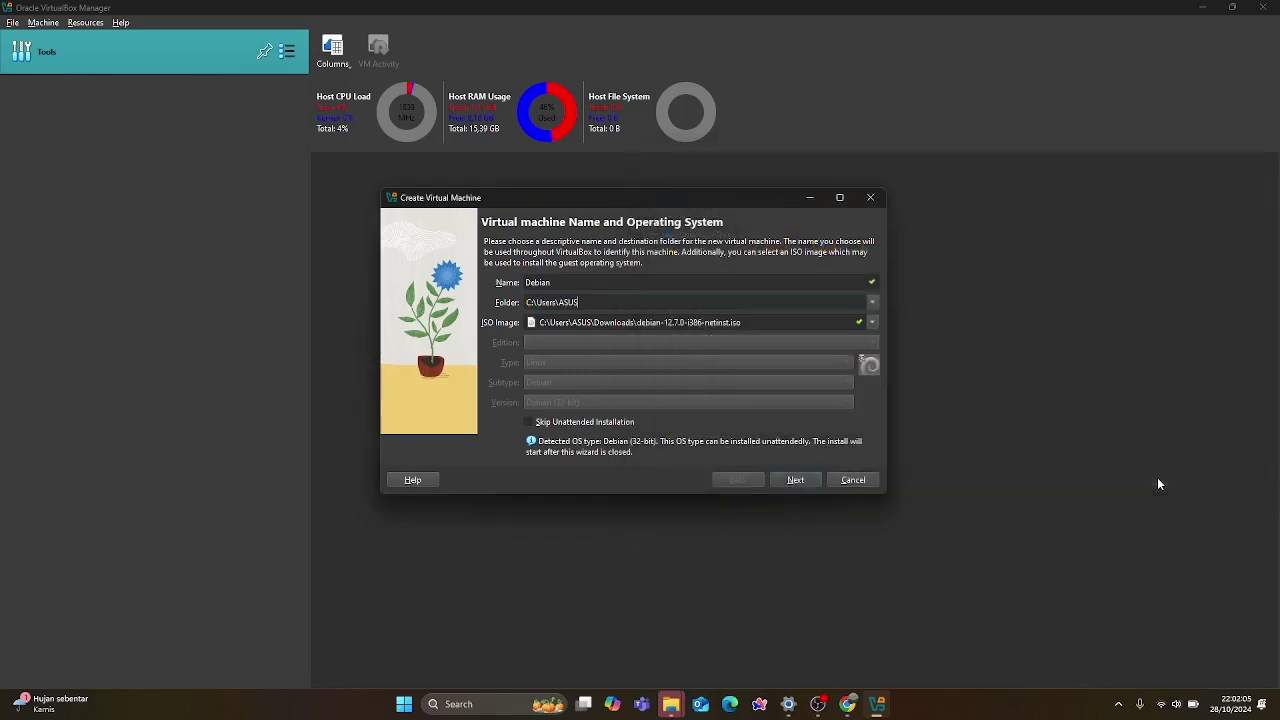
Go to the unattended install page and replace the default username with a custom one.
left_click(786, 480)
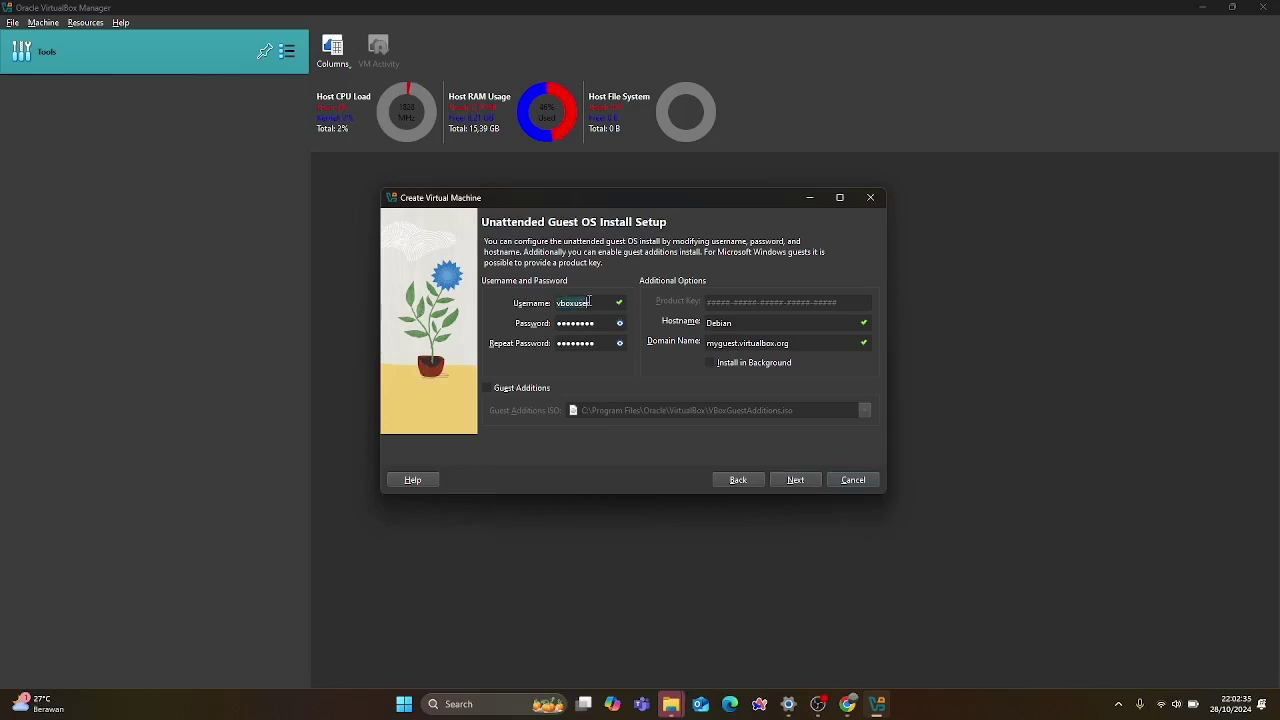
left_click_drag(590, 303, 559, 301)
type("Namsku")
key("BackSpace")
type("y")
Replace the default password with a new password in both Password and Repeat Password.
left_click(620, 323)
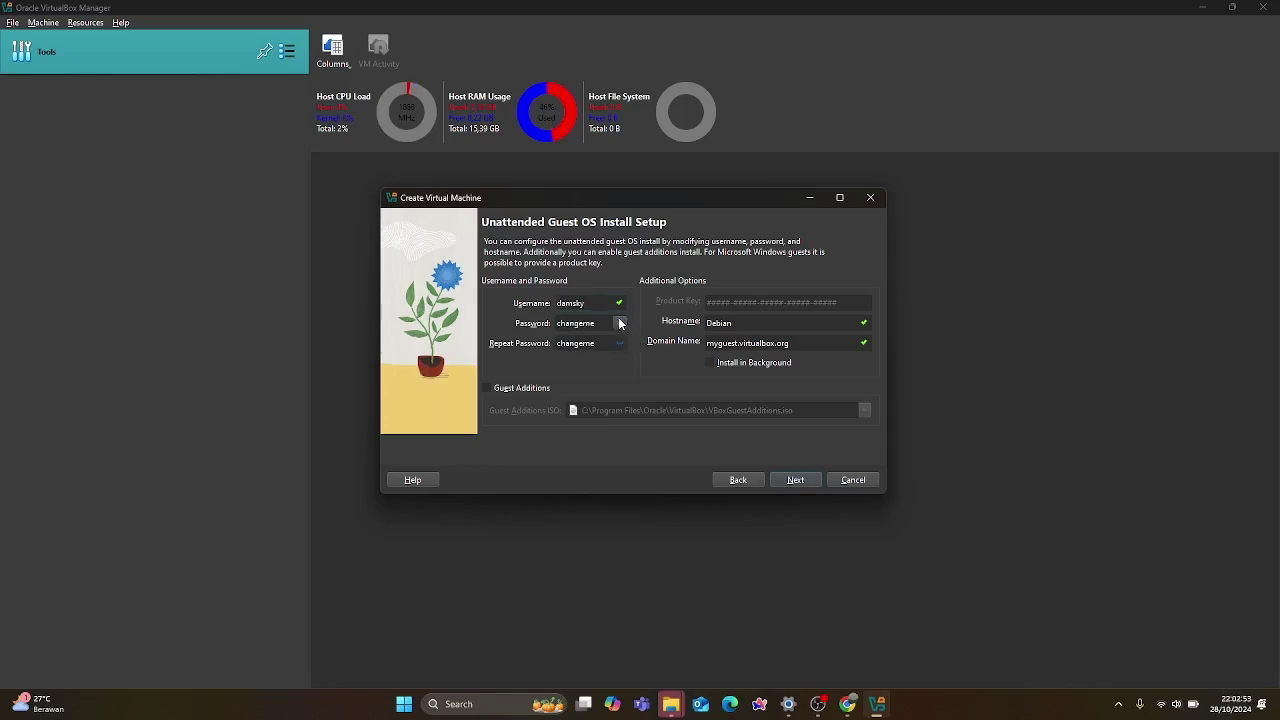
left_click(620, 323)
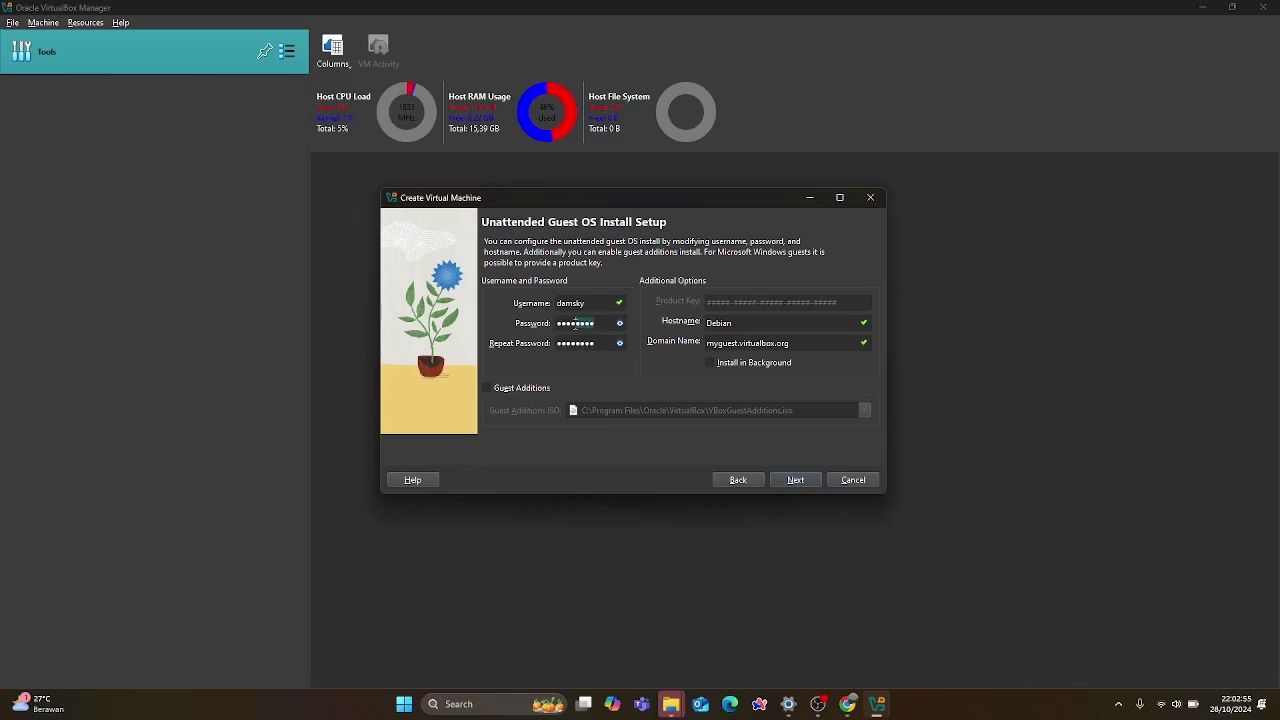
left_click_drag(575, 323, 558, 324)
key("BackSpace")
double_click(568, 343)
key("BackSpace")
left_click(561, 325)
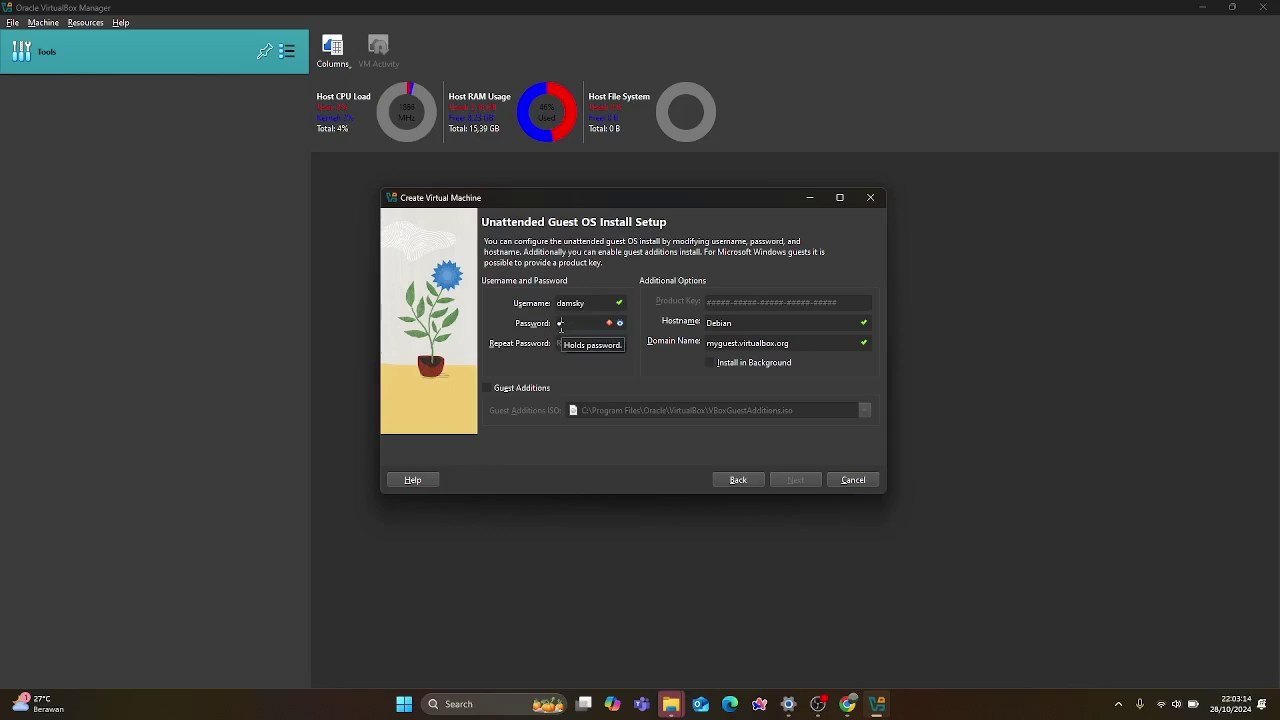
key("BackSpace")
left_click(563, 341)
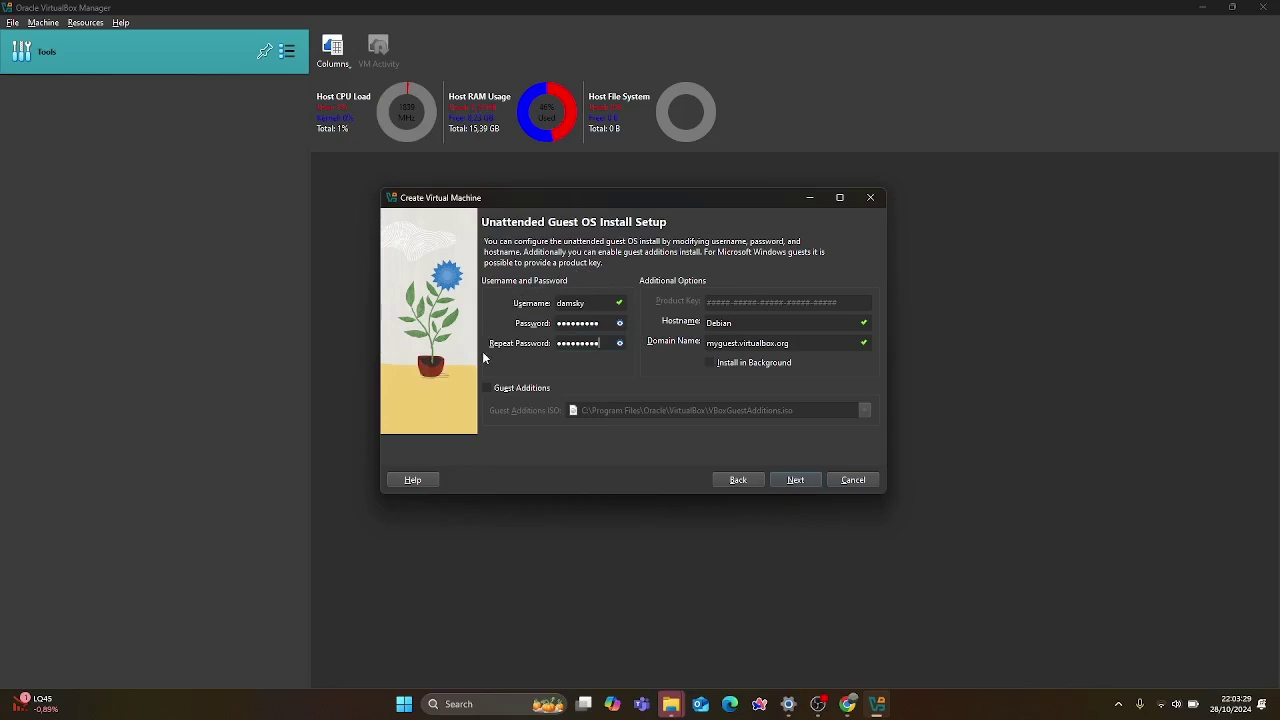
Leave Guest Additions installation unchecked and continue to the Hardware page.
left_click(487, 389)
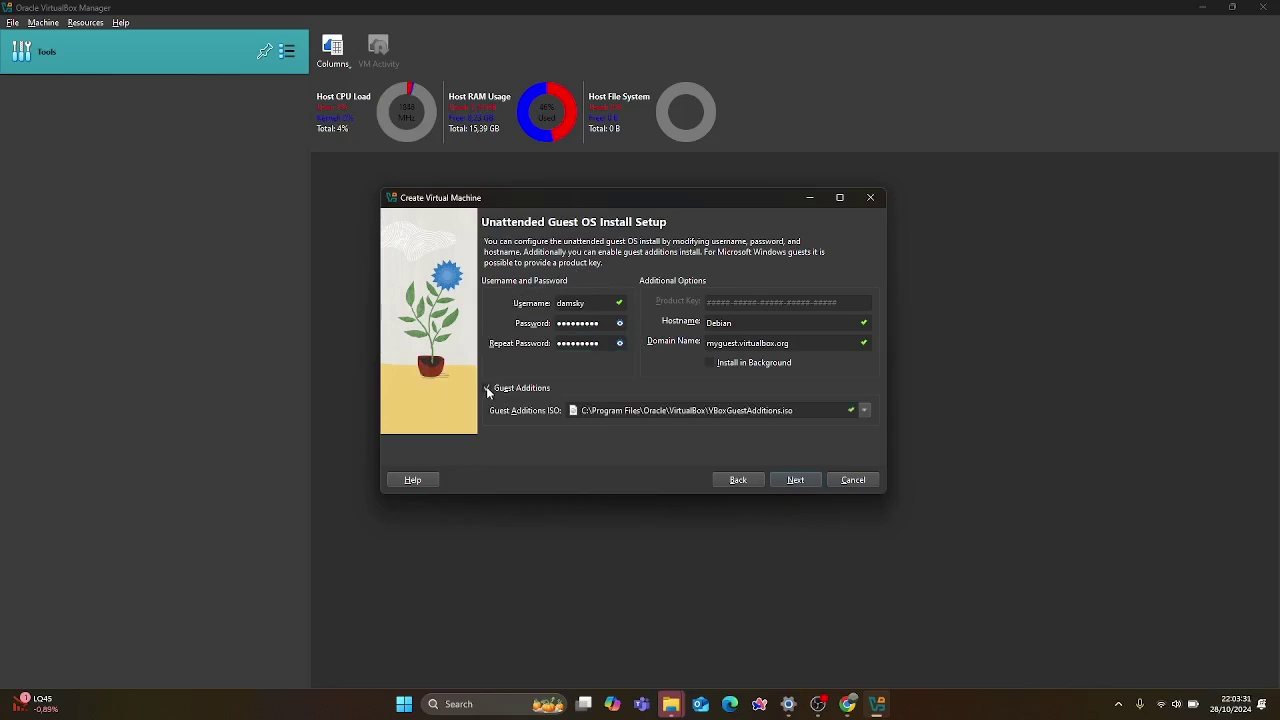
left_click(487, 389)
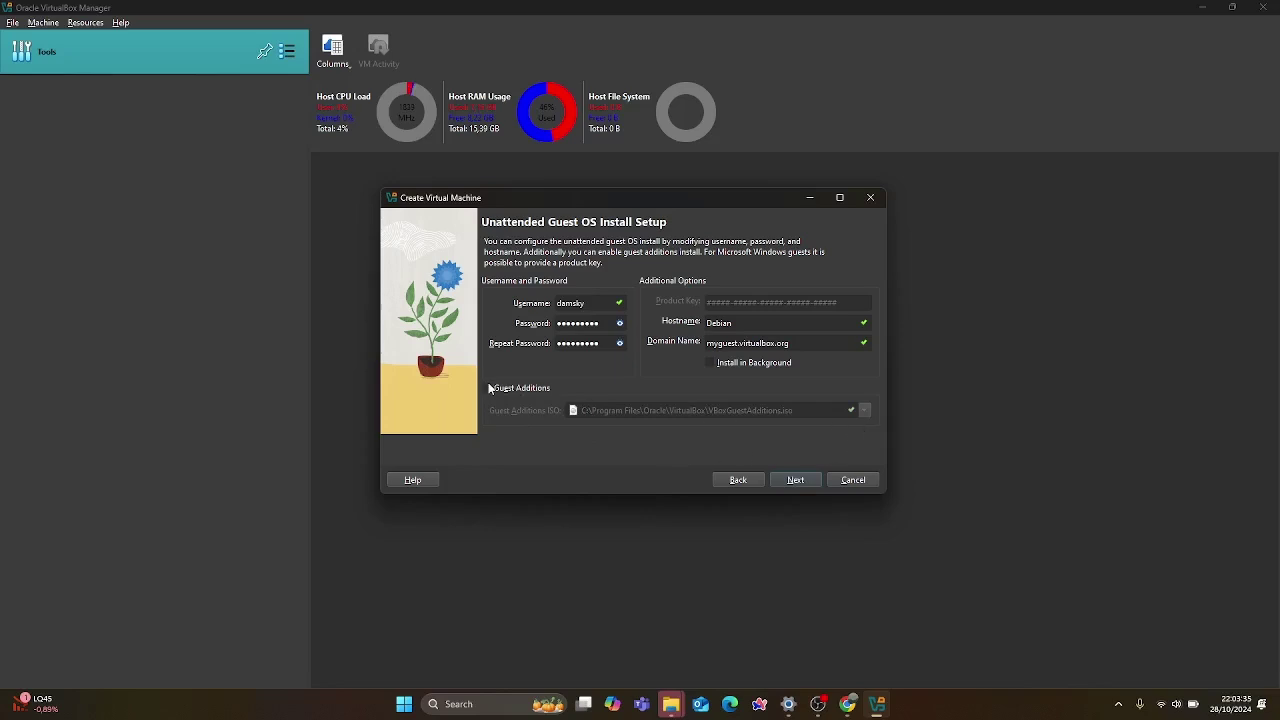
left_click(796, 480)
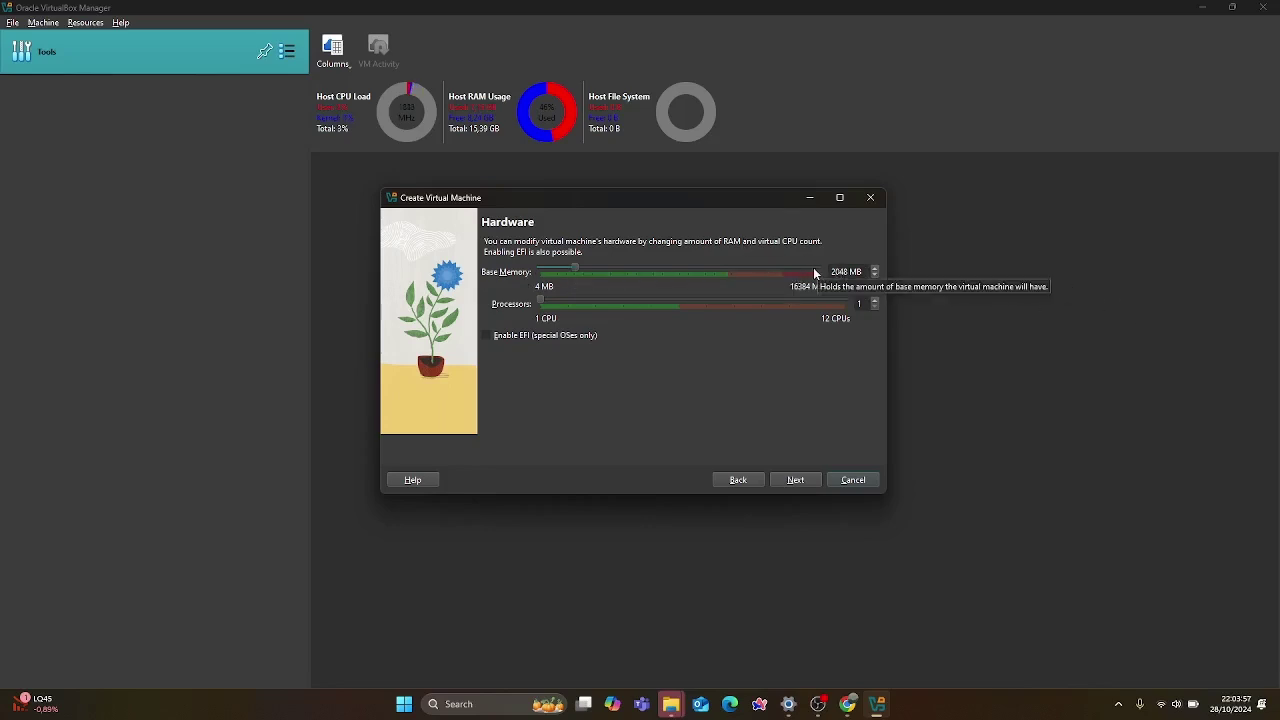
Give the VM about 2630 MB base memory and 2 processors, then continue.
left_click_drag(575, 268, 584, 262)
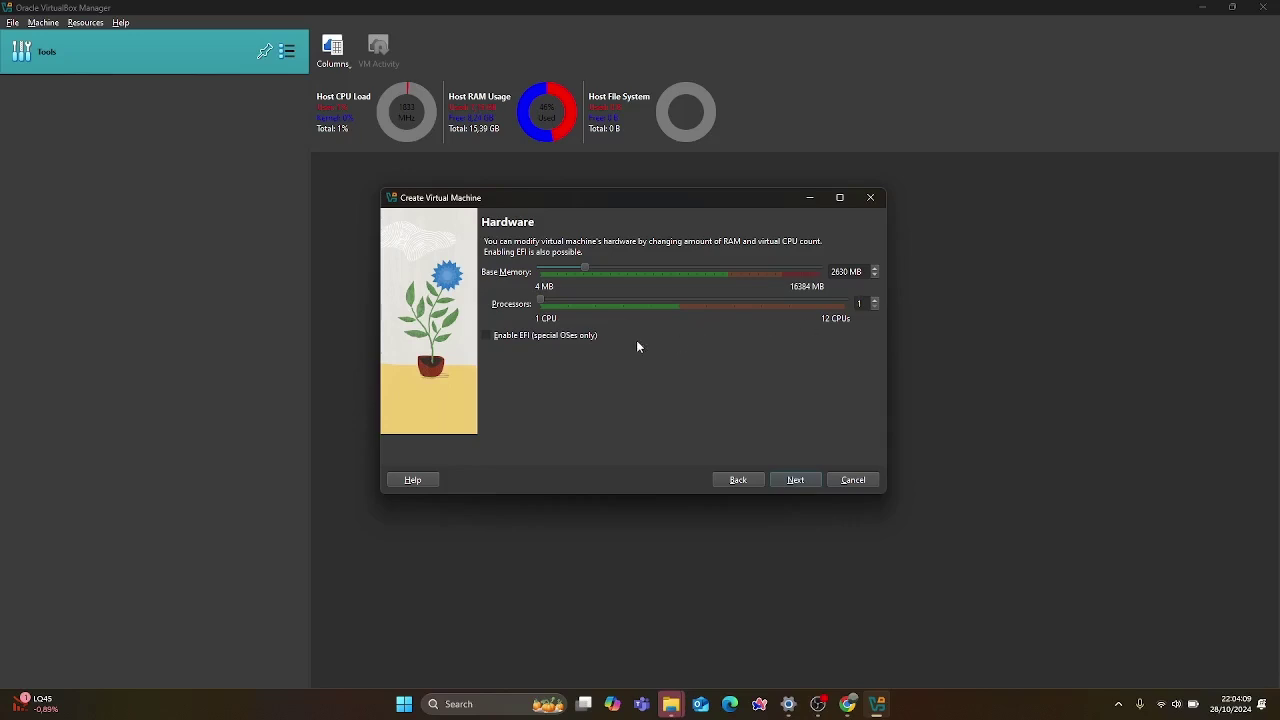
left_click(875, 299)
left_click(773, 480)
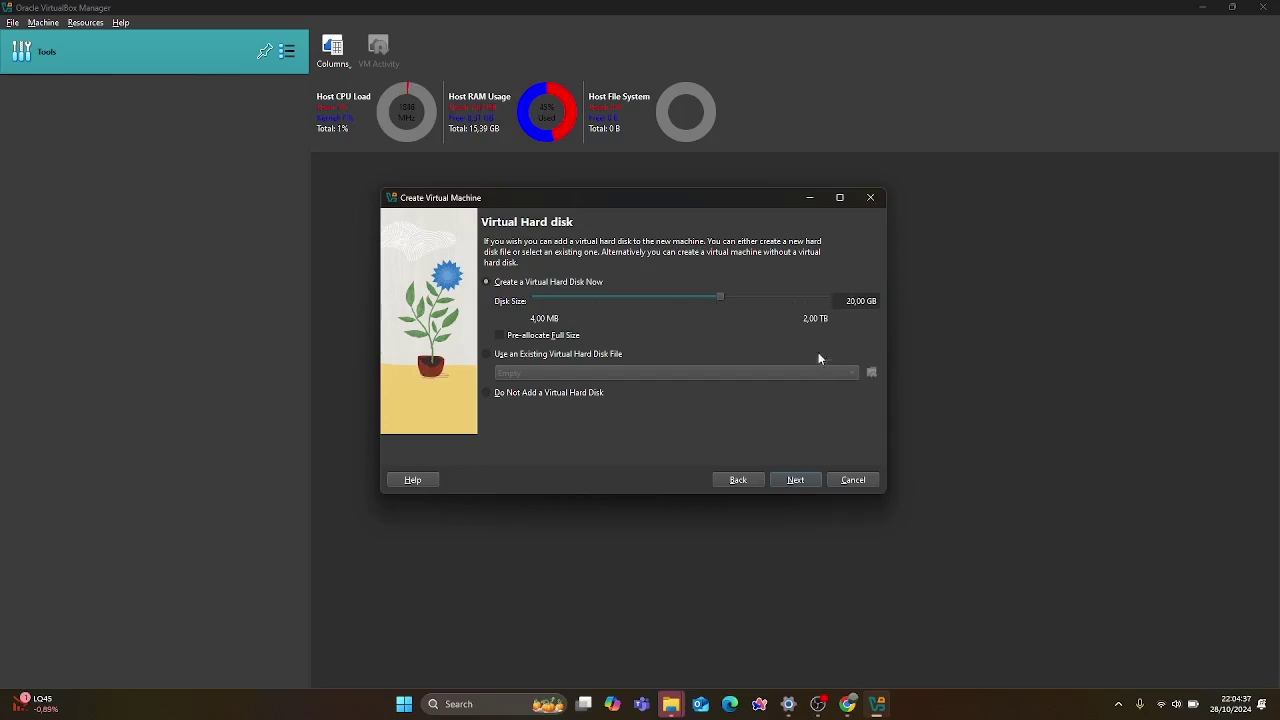
Keep the new 20 GB virtual hard disk and move on to the Summary page.
left_click(797, 480)
Review the summary, check the Guest OS Type row, and finish creating the Debian VM.
scroll(730, 315, "down", 1)
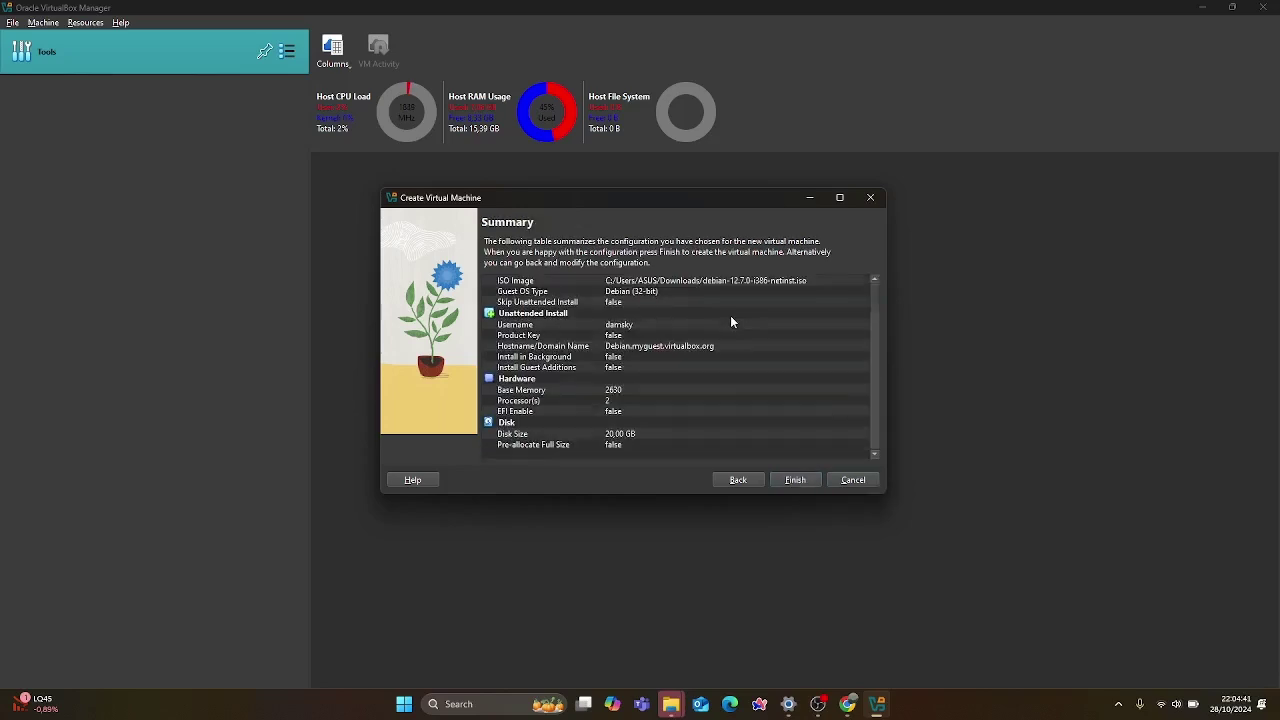
scroll(712, 335, "up", 1)
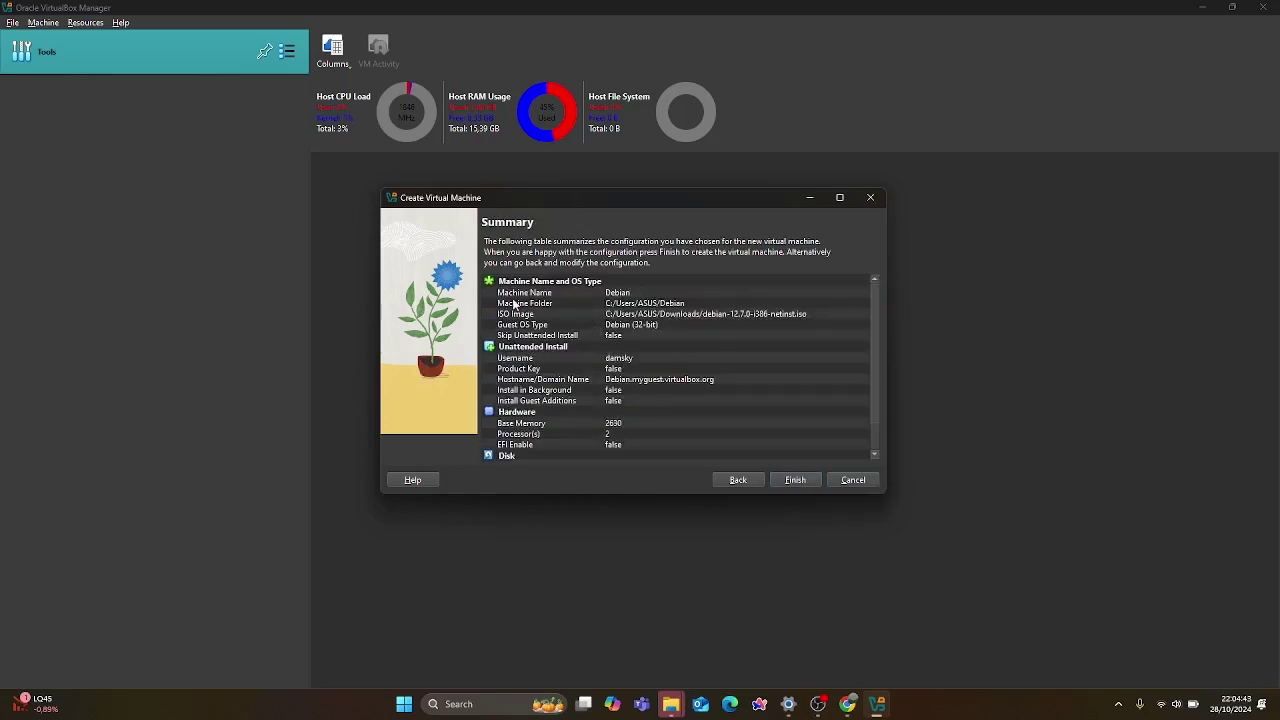
scroll(526, 293, "down", 1)
scroll(526, 293, "up", 1)
scroll(622, 320, "down", 1)
scroll(622, 320, "up", 1)
left_click(626, 326)
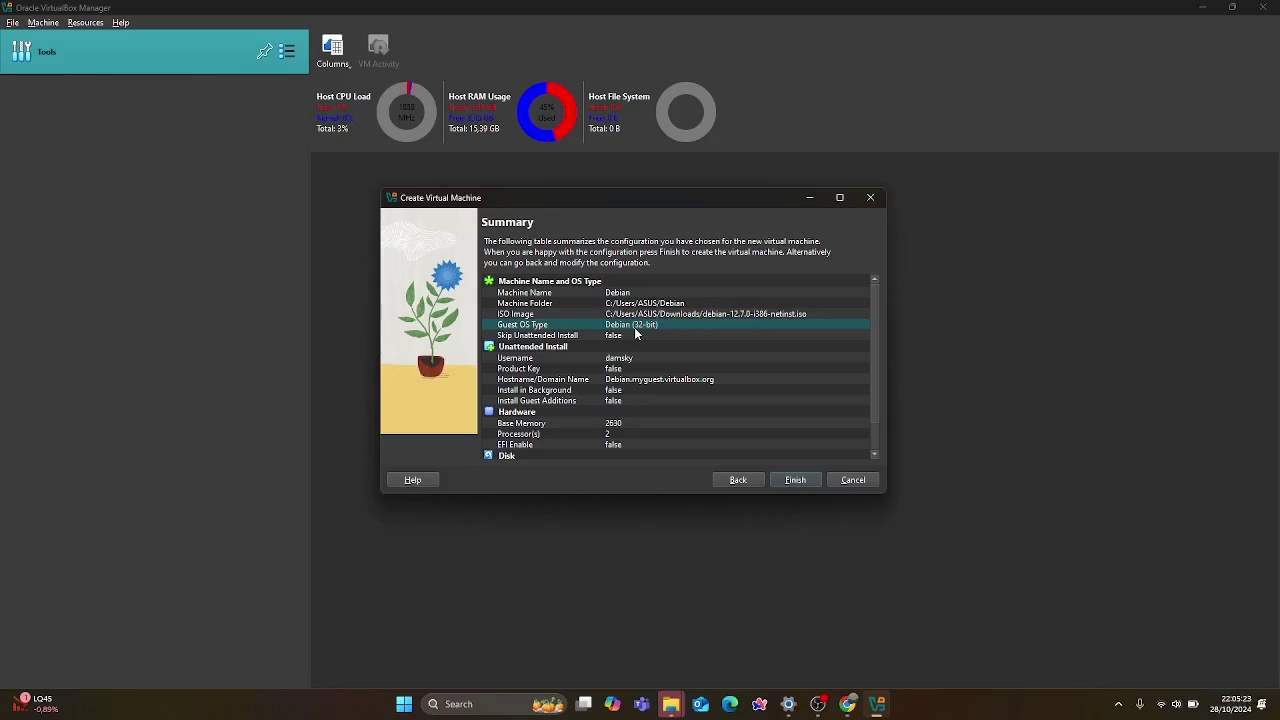
left_click(796, 480)
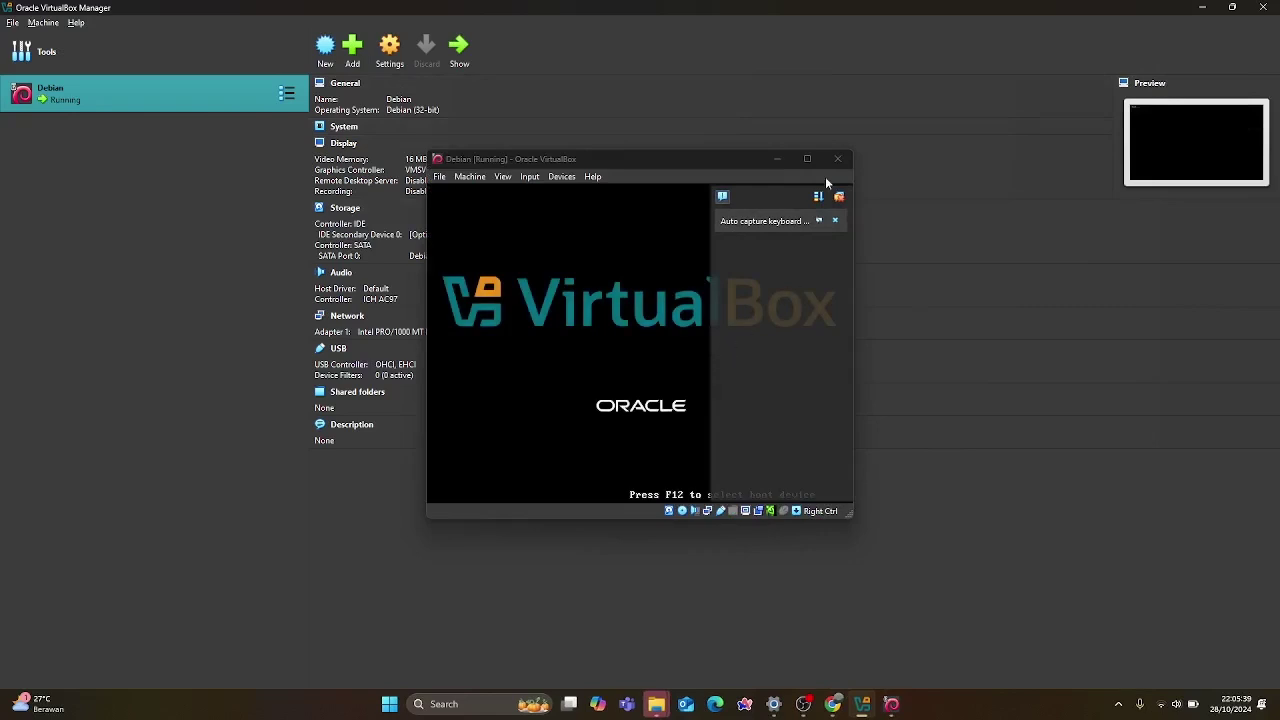
Maximize the running Debian VM window while it installs and boots to the login screen.
left_click(810, 158)
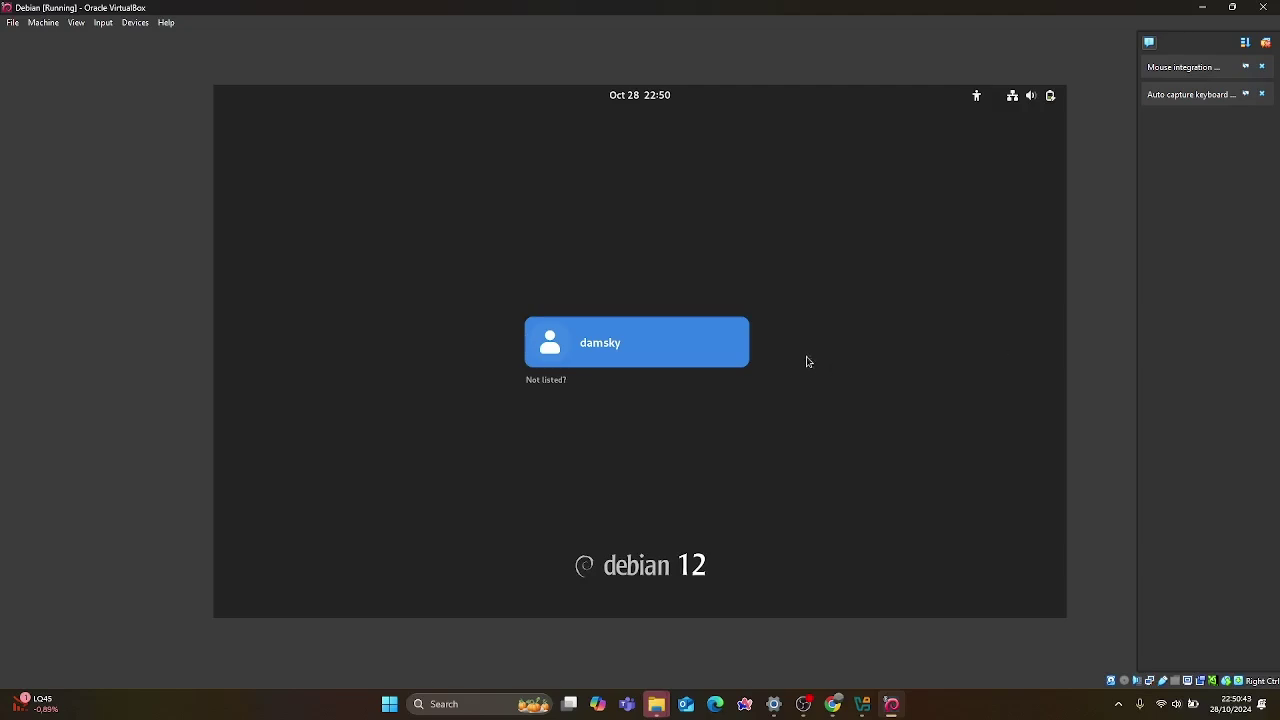
Log in as the listed user account with its password.
left_click(719, 337)
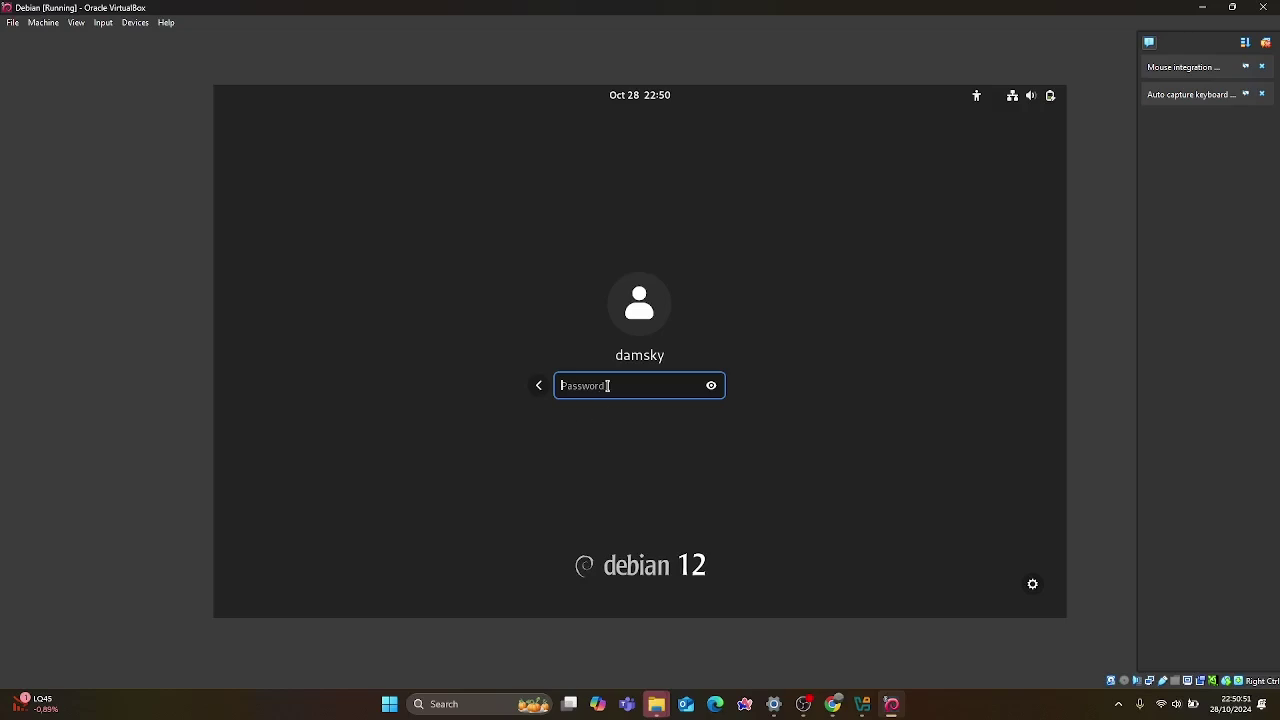
type("••••••••")
key("Return")
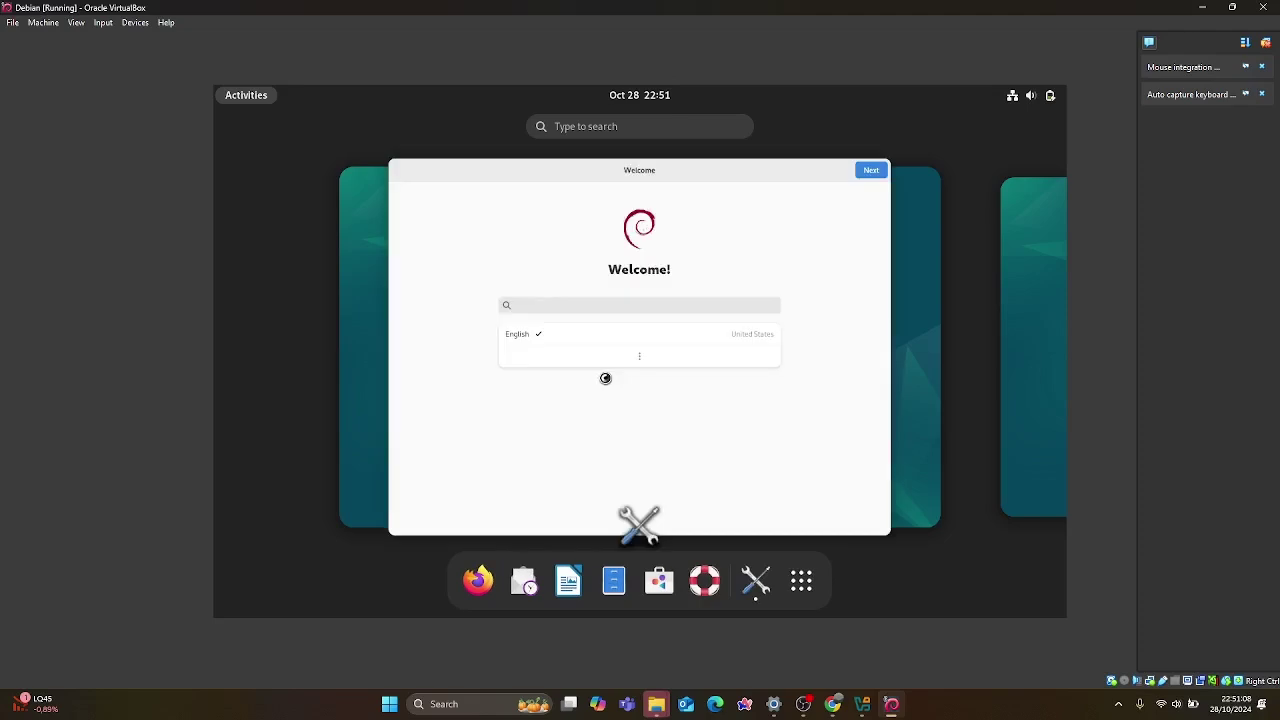
Keep English as the language and choose the English (US) keyboard layout.
left_click(704, 308)
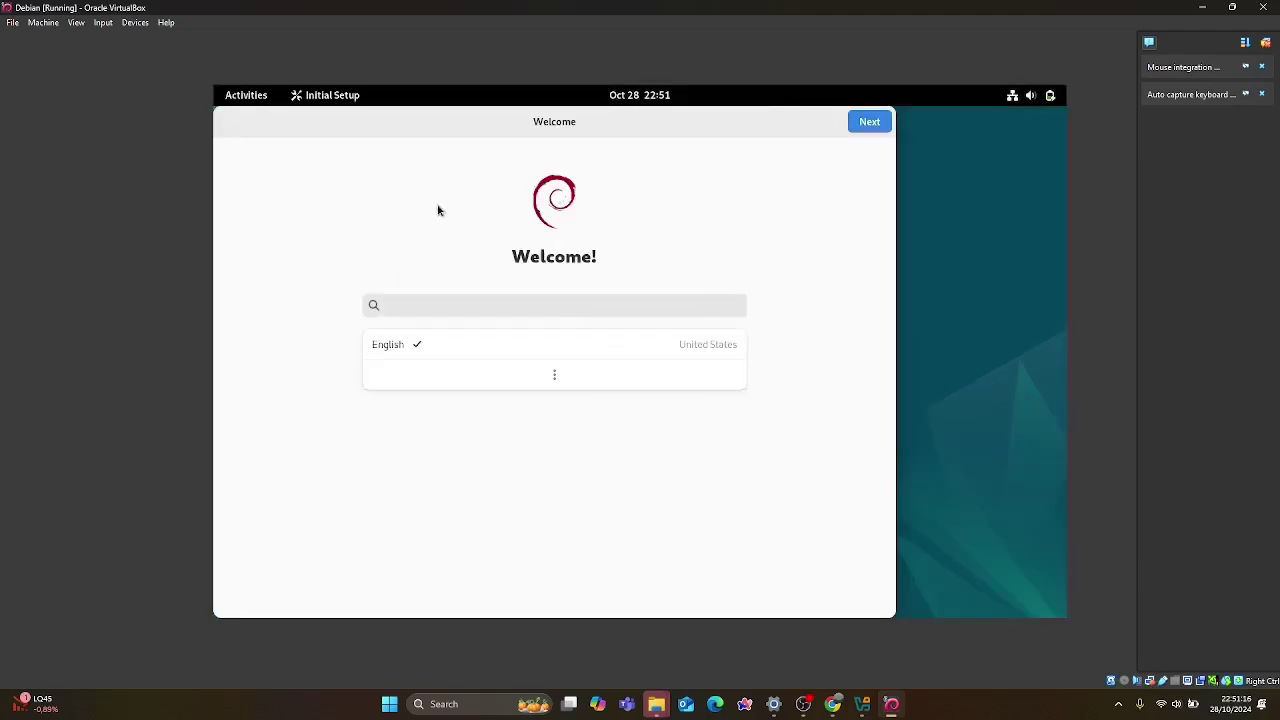
left_click_drag(488, 136, 595, 127)
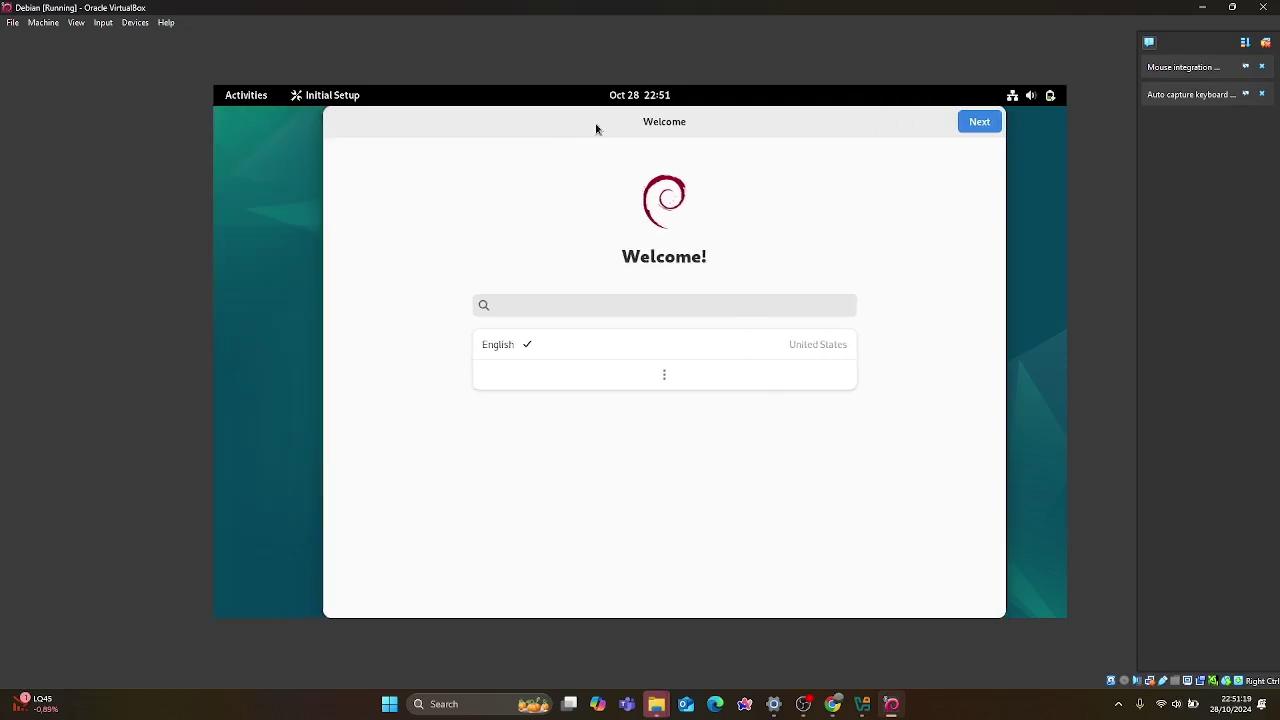
left_click(597, 343)
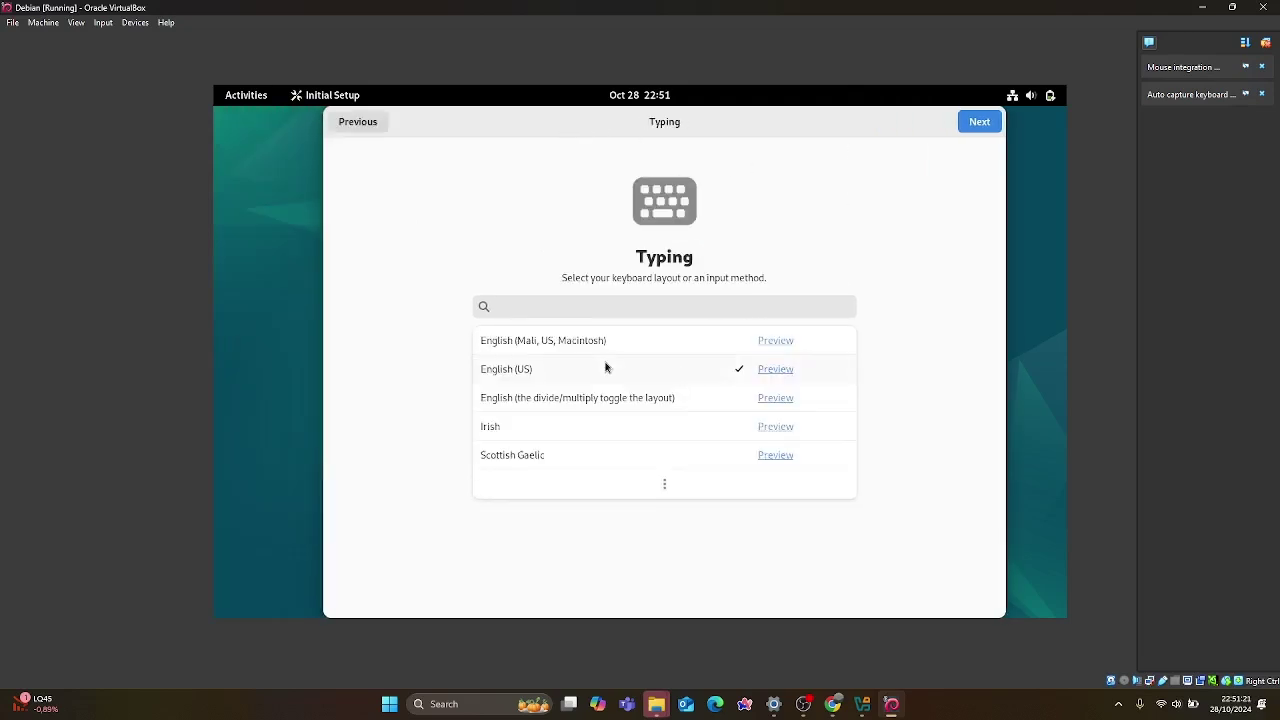
left_click(737, 369)
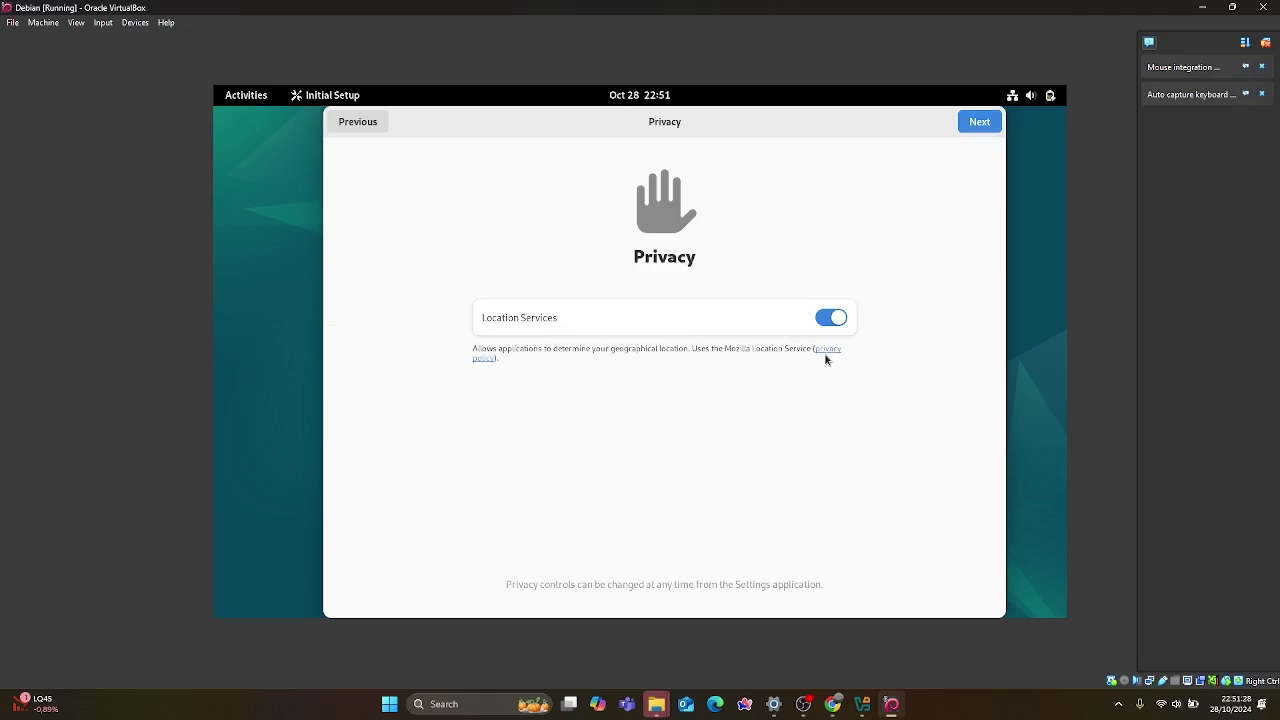
Turn off location services, skip online accounts, and finish setup to reach the desktop.
left_click(831, 317)
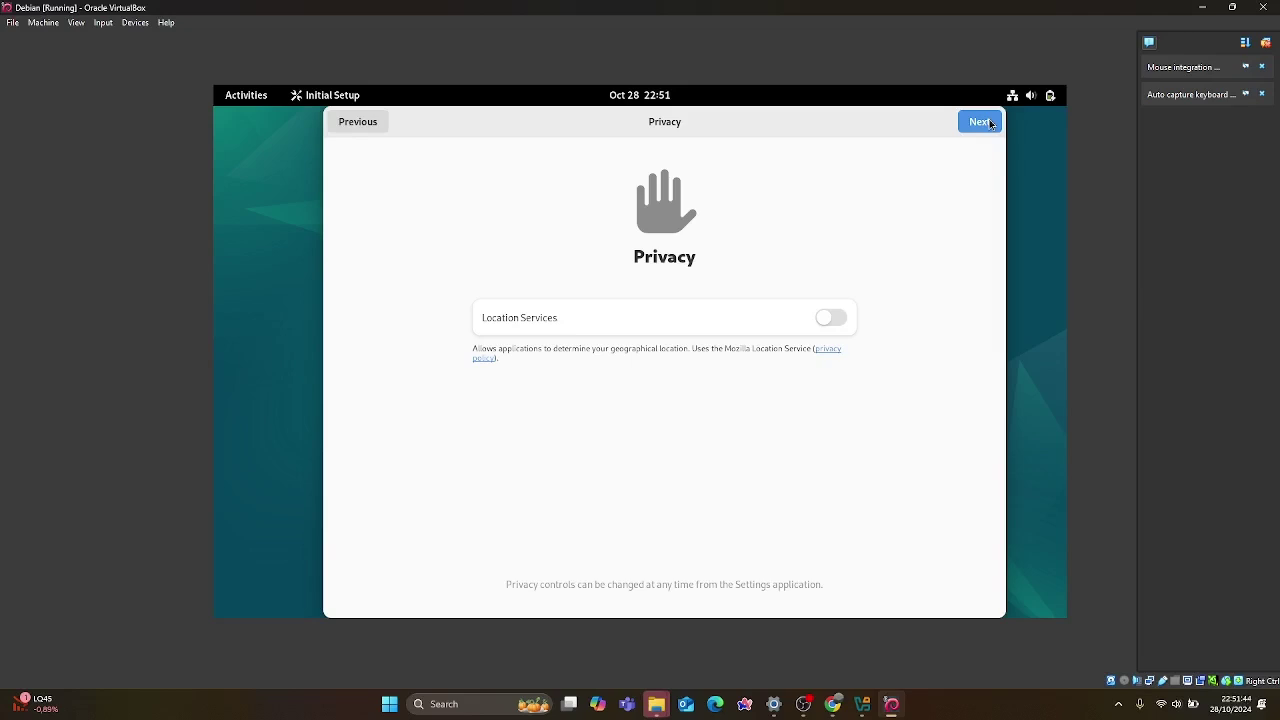
left_click(982, 123)
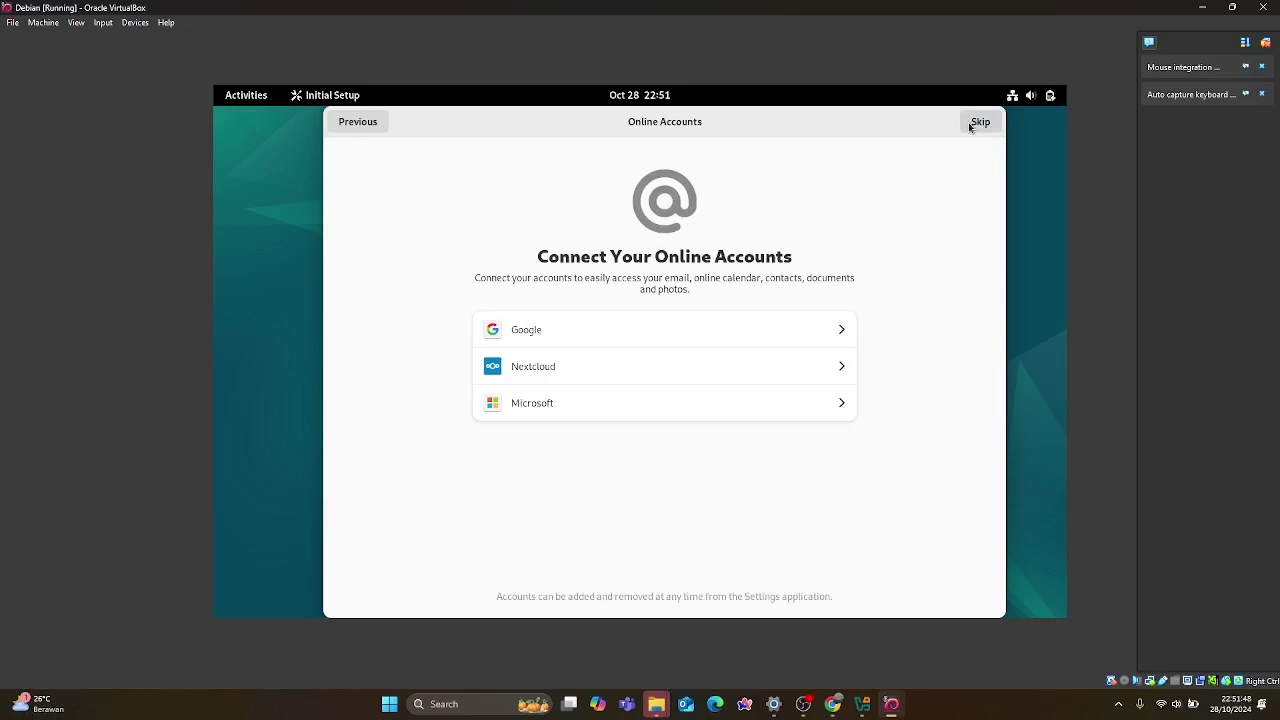
left_click(972, 124)
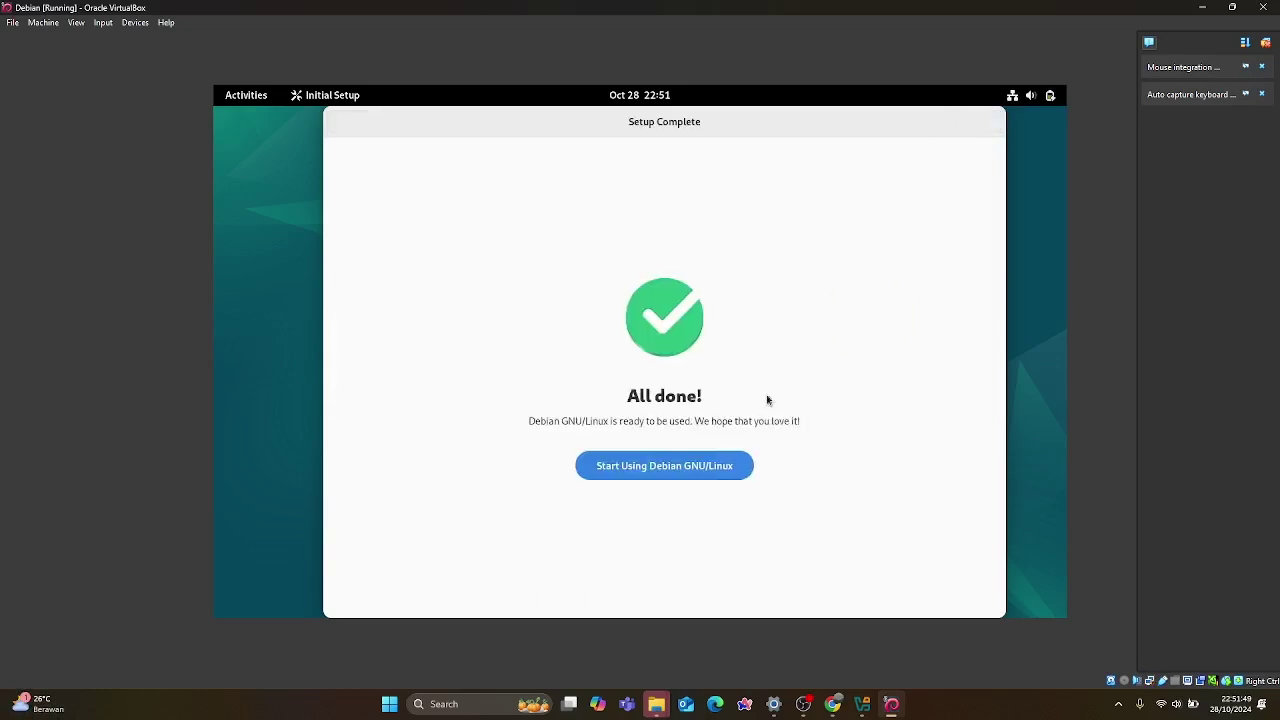
left_click(685, 467)
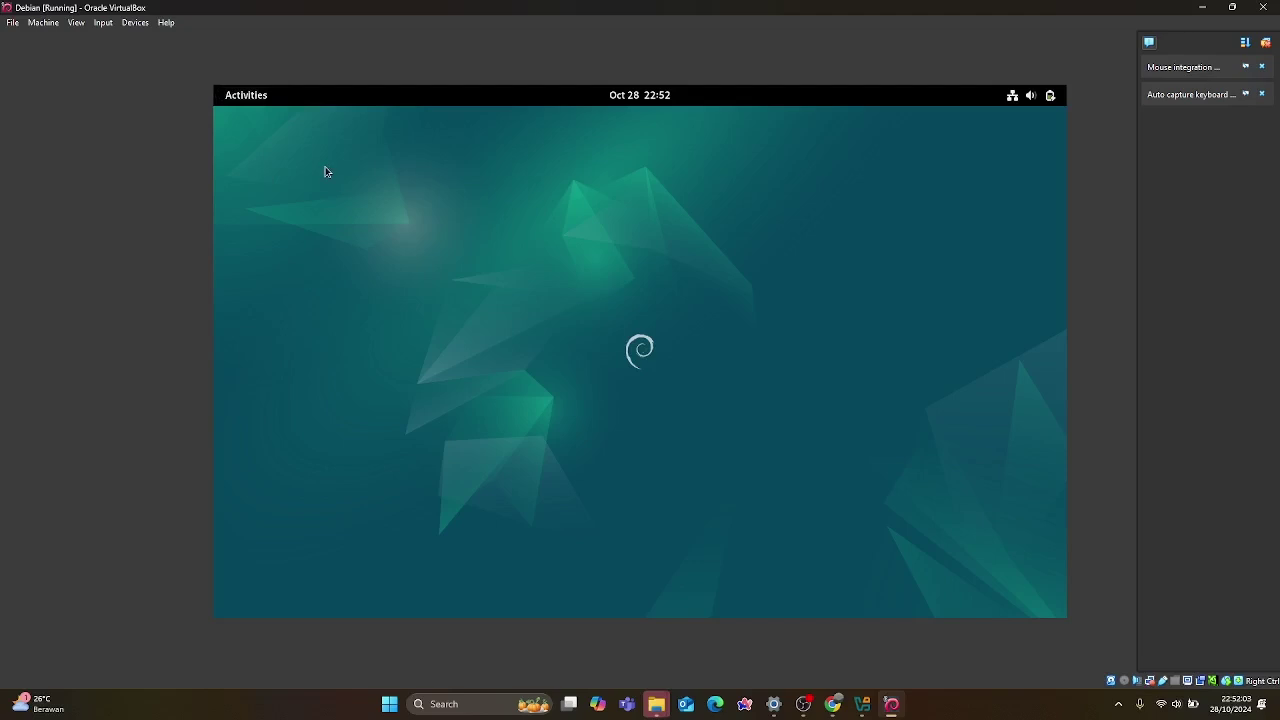
key("super")
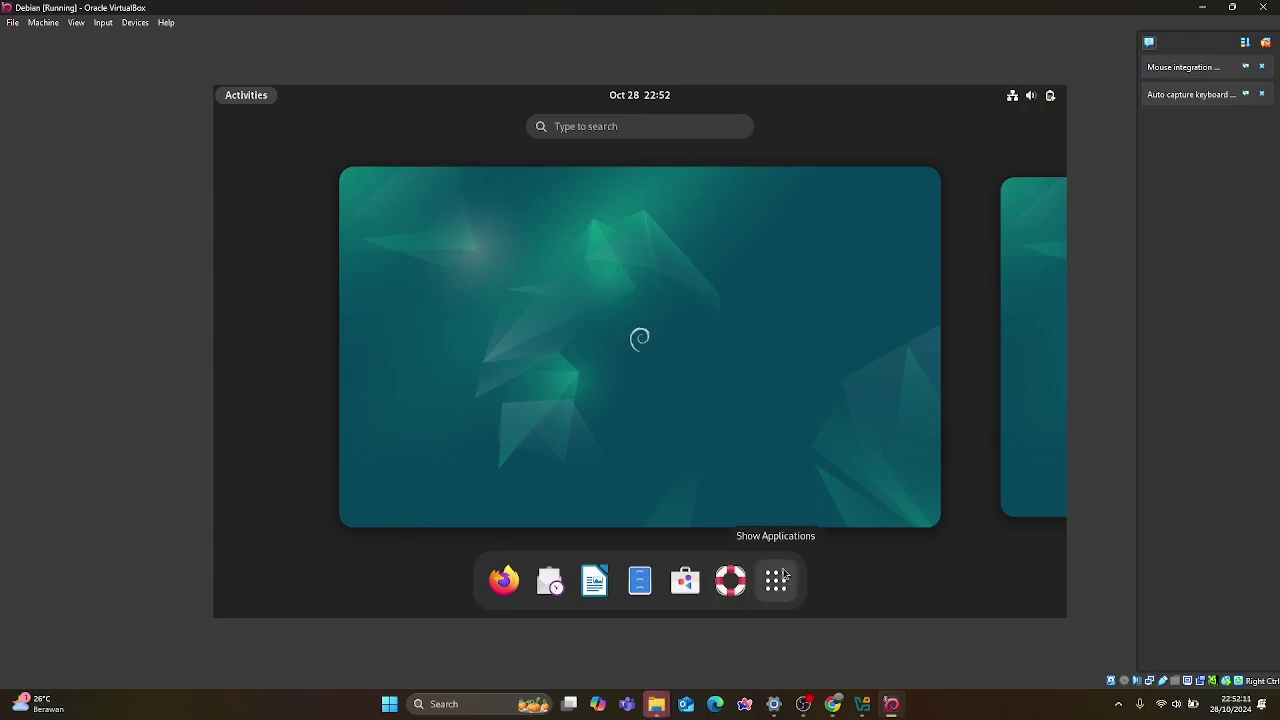
left_click(784, 576)
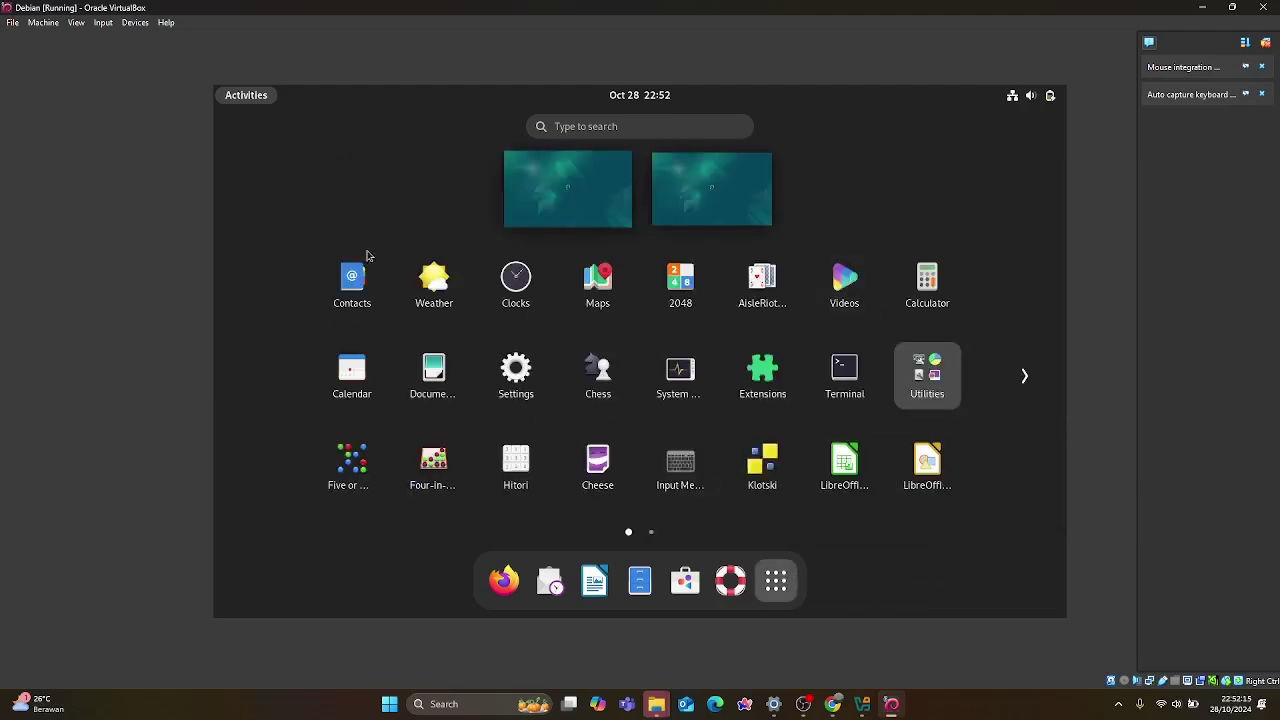
left_click(1031, 390)
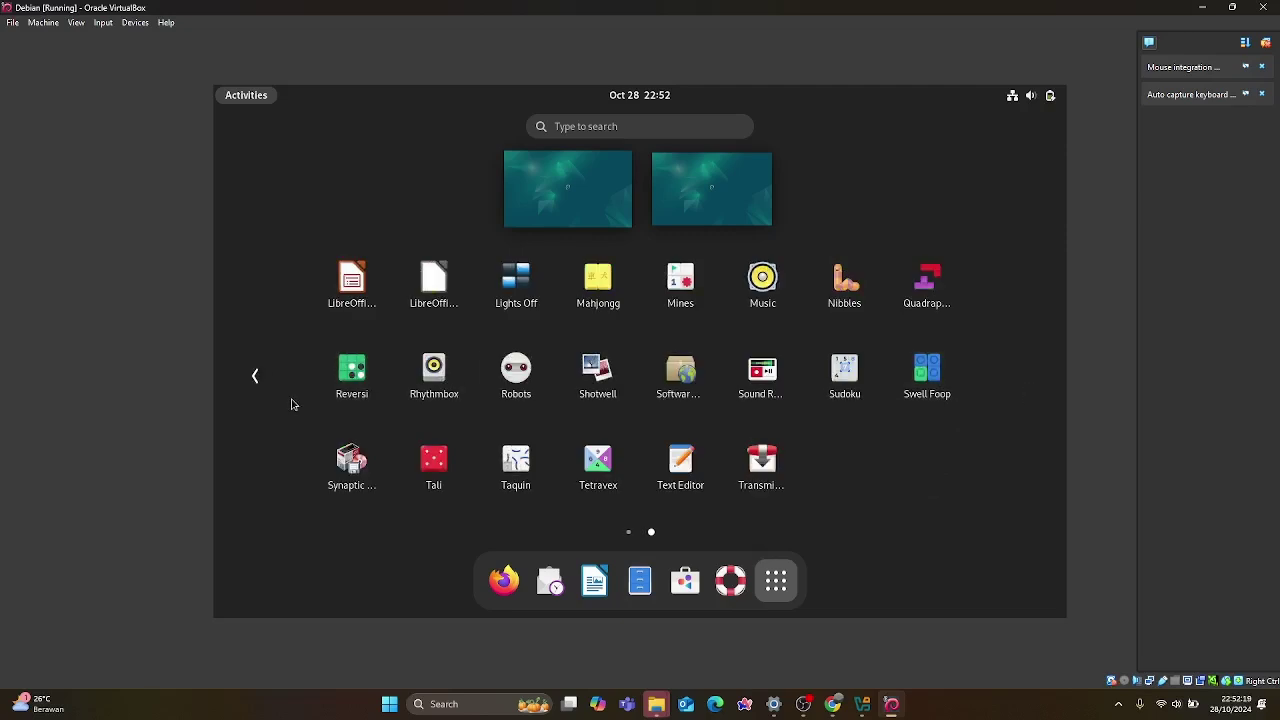
left_click(262, 377)
left_click(593, 186)
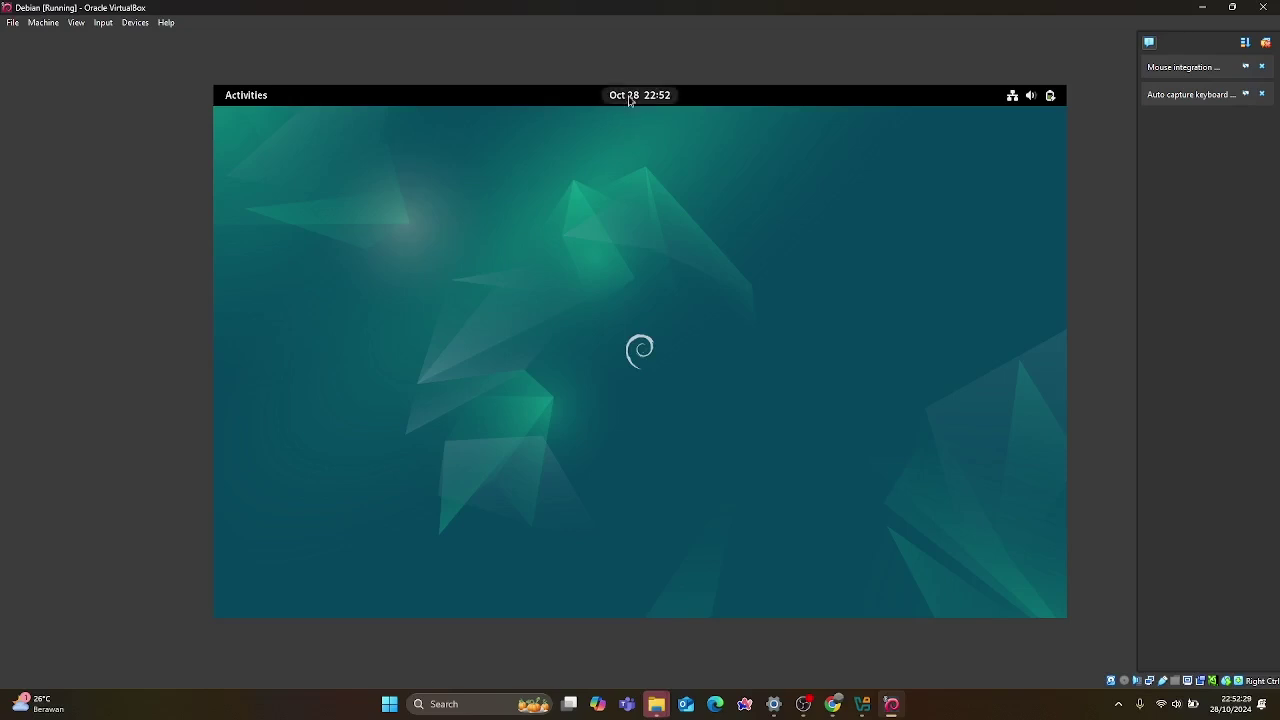
left_click(636, 100)
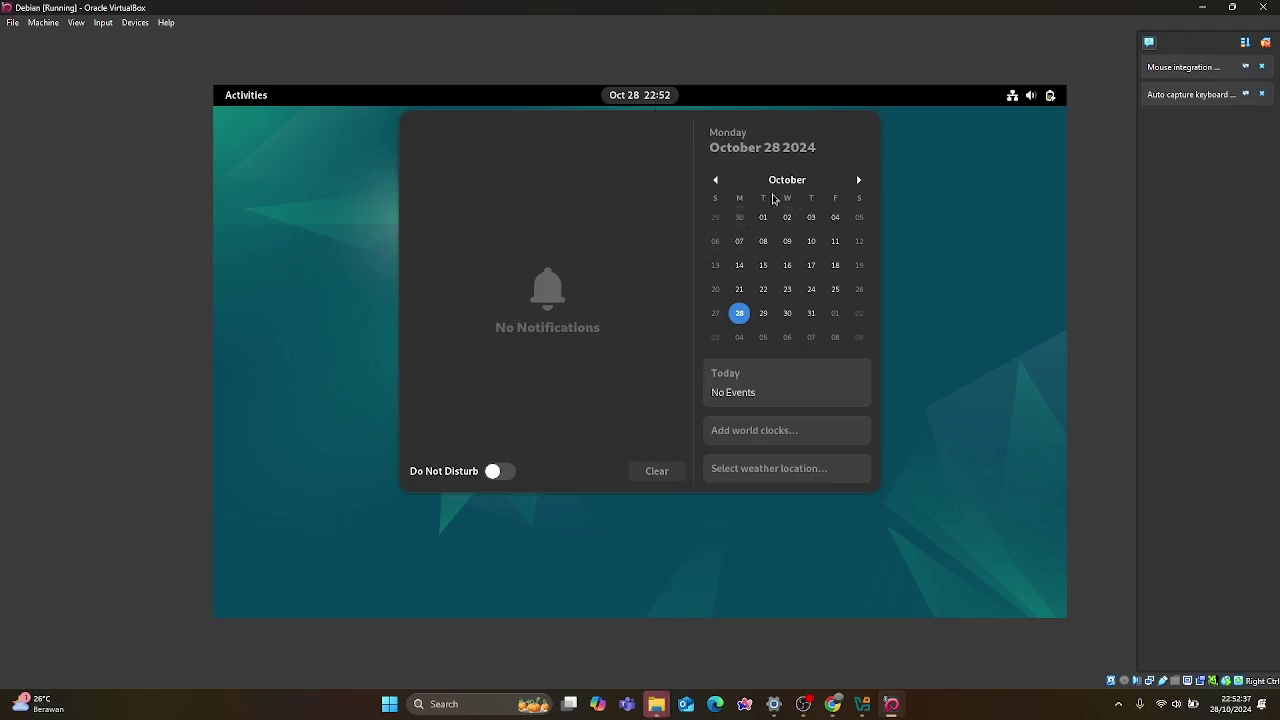
left_click(928, 145)
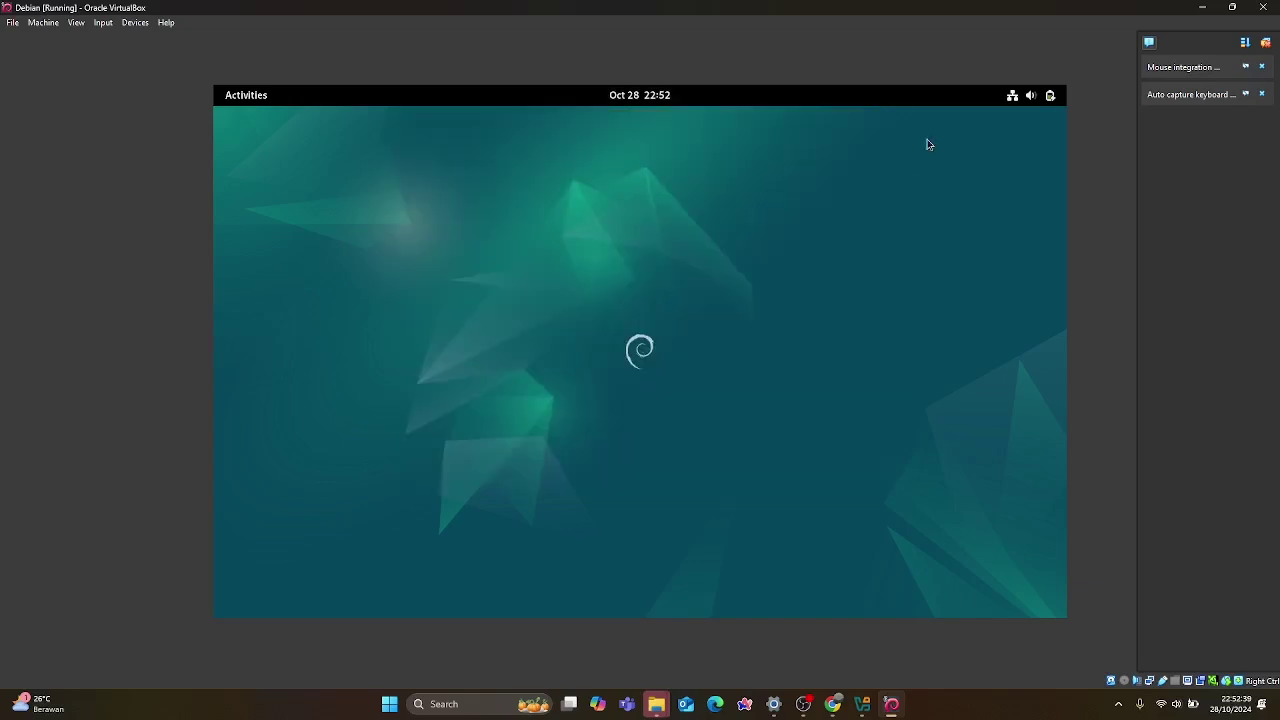
Open quick settings and briefly expand the Wired connections list.
left_click(1012, 96)
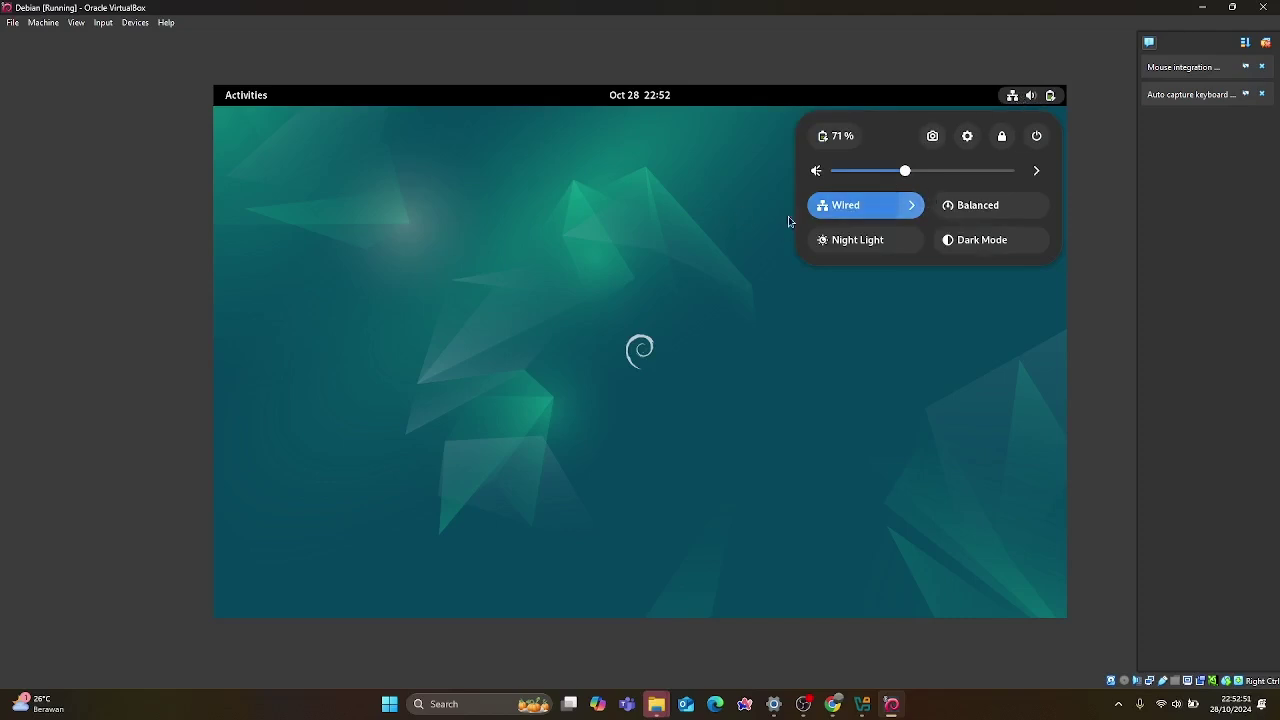
left_click(913, 212)
left_click(913, 212)
Raise the volume slightly, check the sound output devices, then open Power settings from the battery level.
mouse_move(911, 176)
left_mouse_down()
mouse_move(940, 174)
mouse_move(909, 175)
left_mouse_up()
left_click(1036, 171)
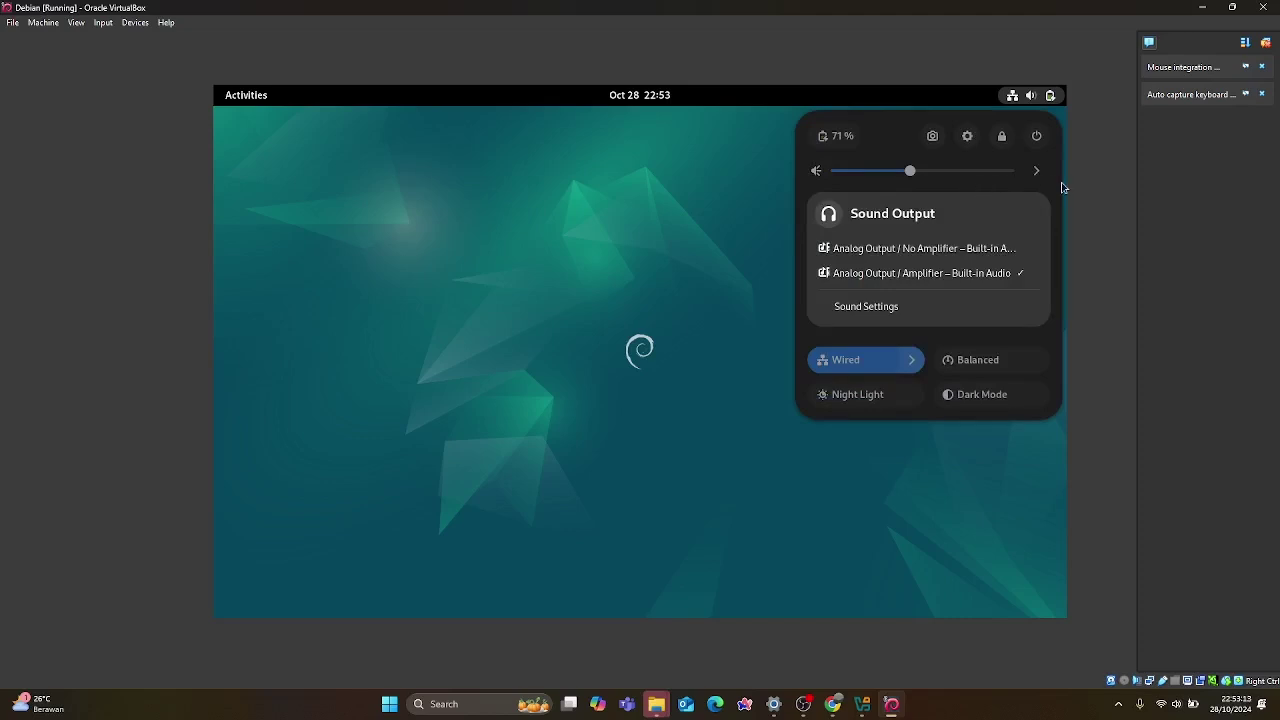
left_click(1044, 178)
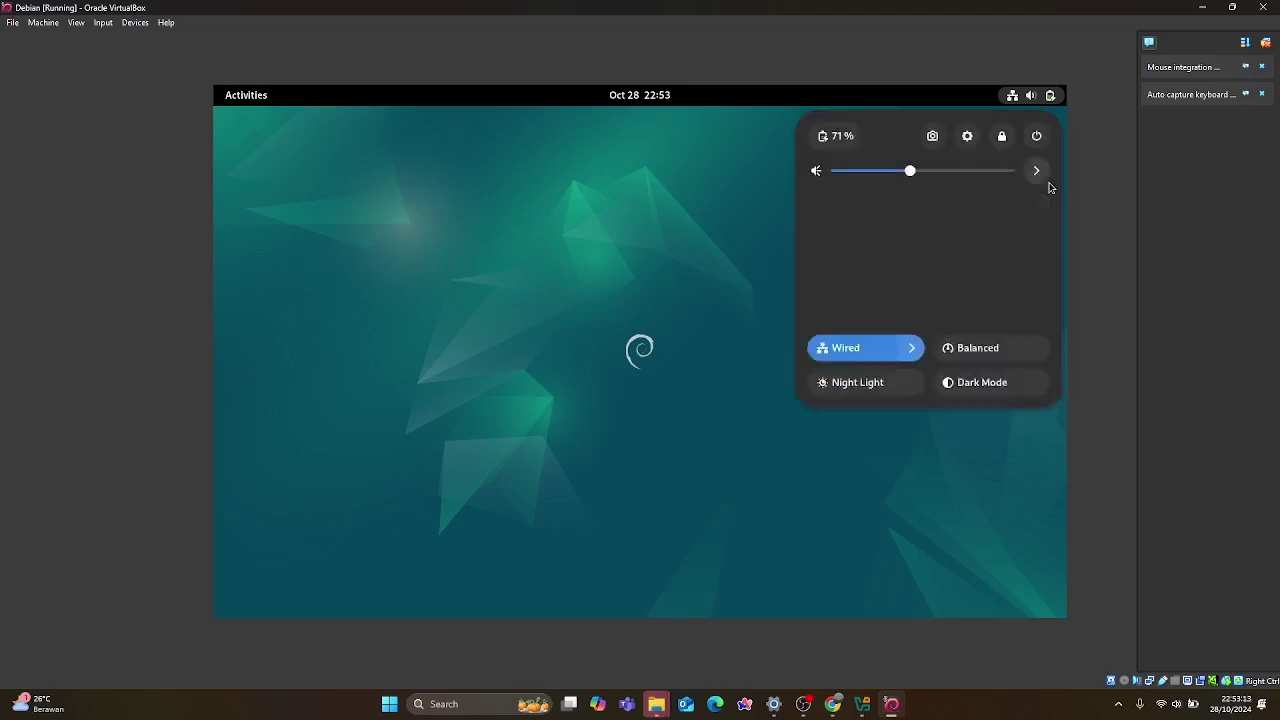
left_click(835, 137)
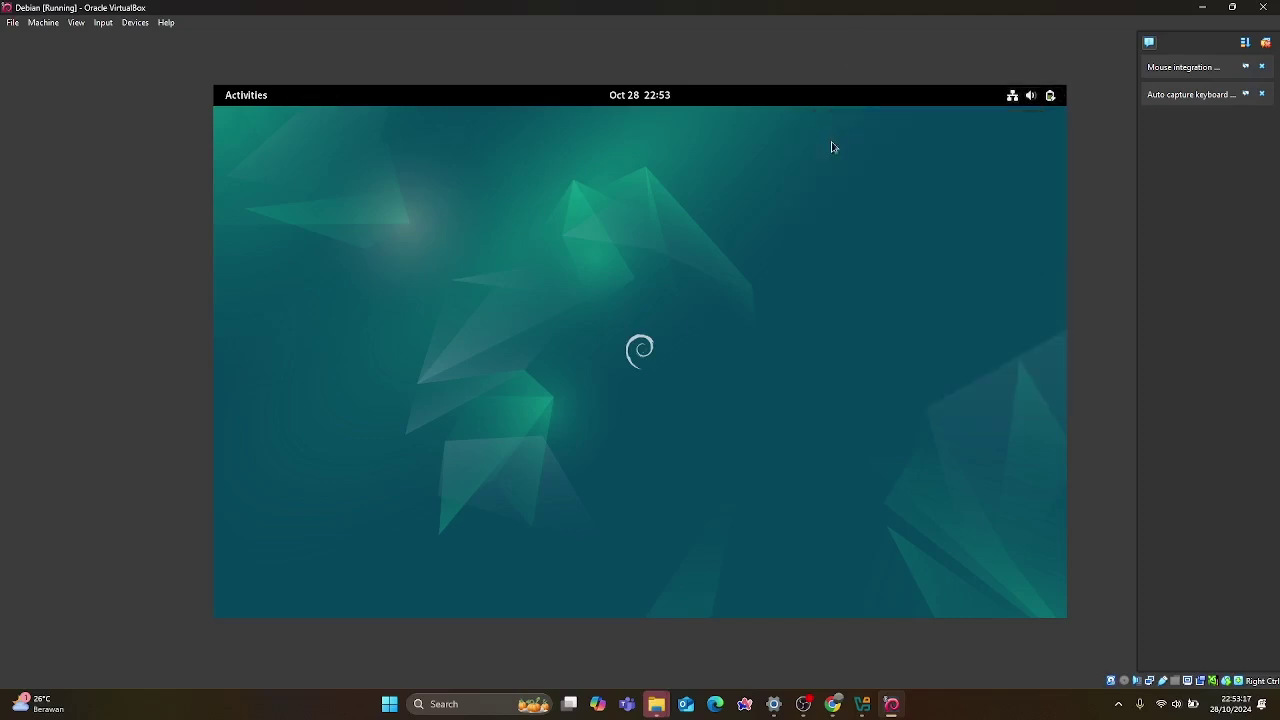
Close the Settings window and dismiss the screenshot tool from quick settings without capturing.
scroll(880, 237, "down", 1)
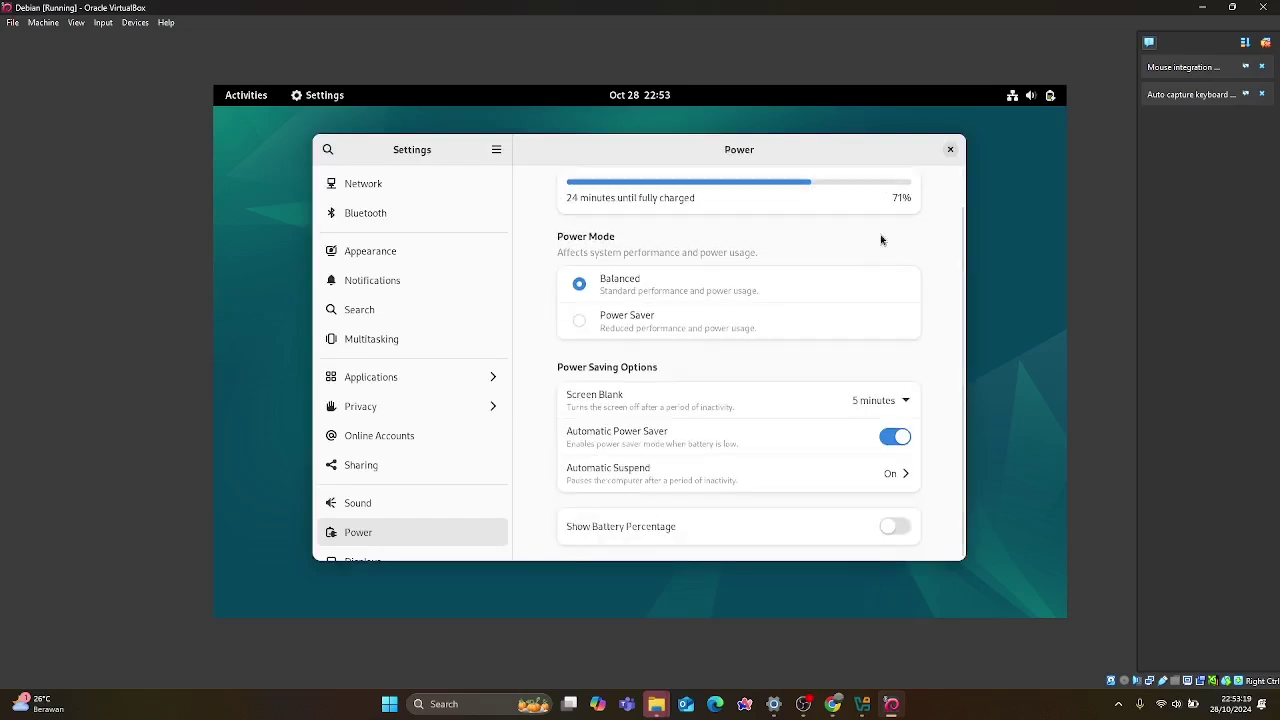
left_click(950, 152)
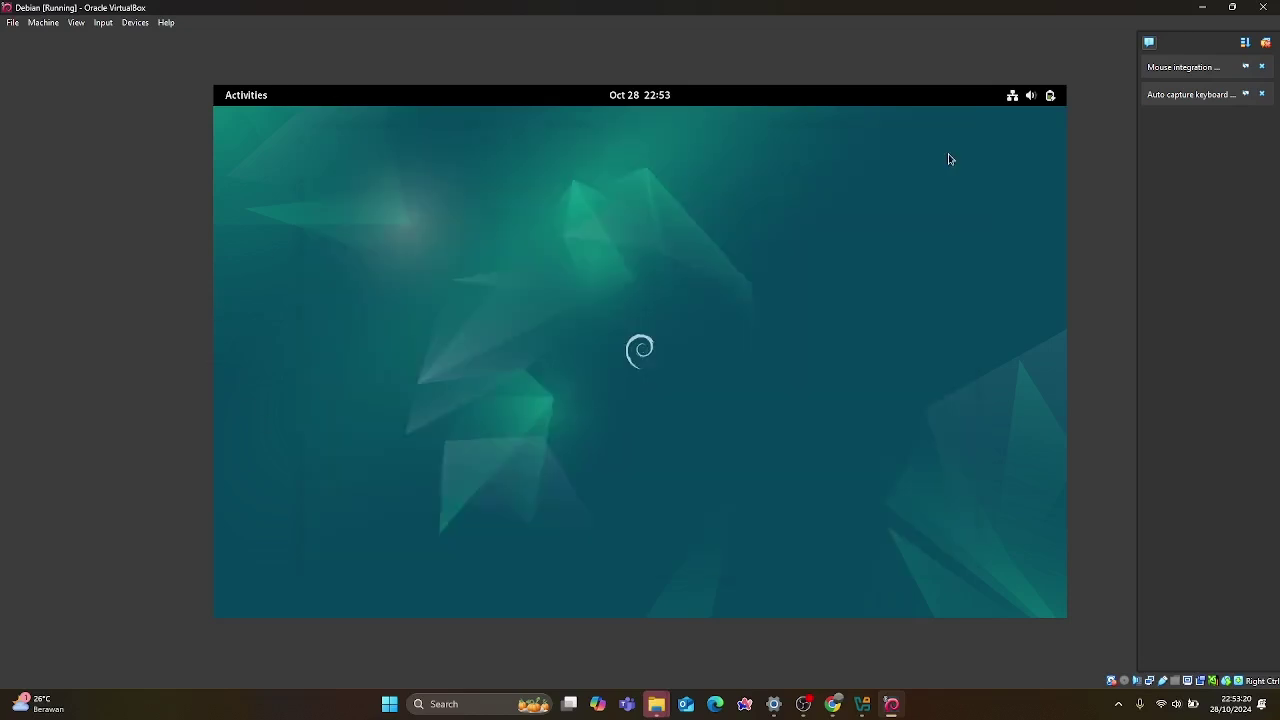
left_click(1020, 96)
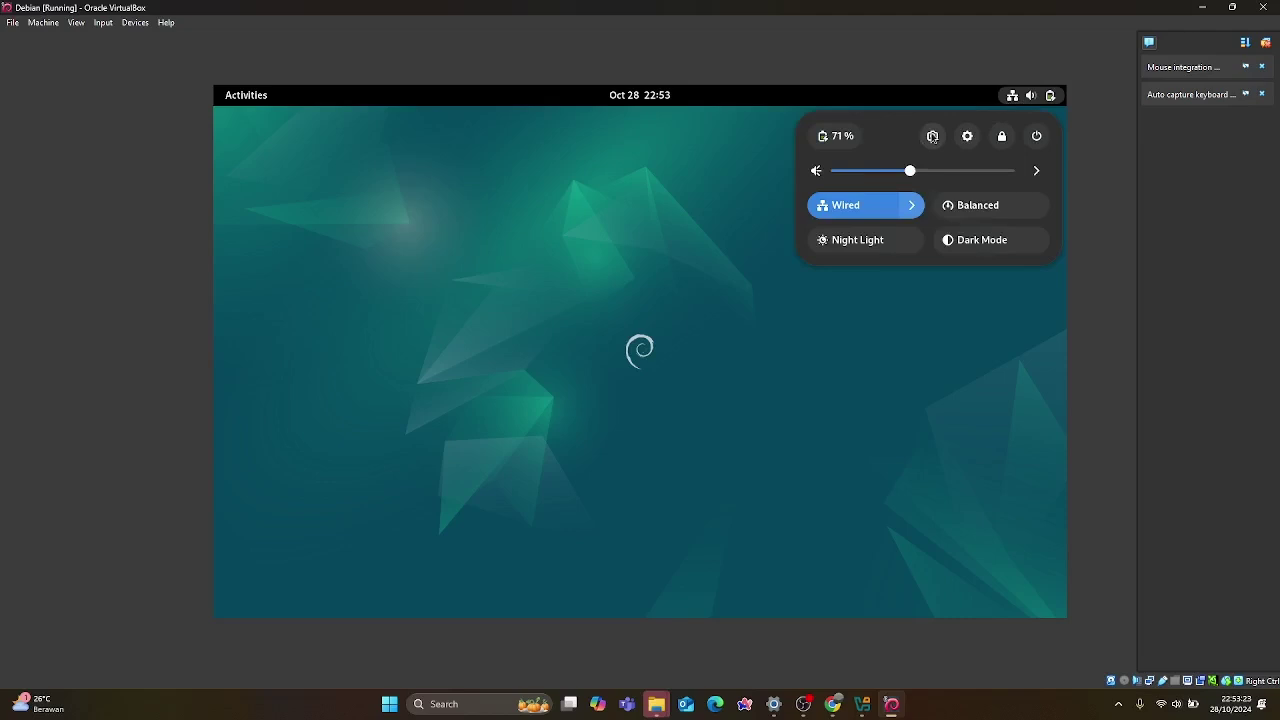
left_click(932, 136)
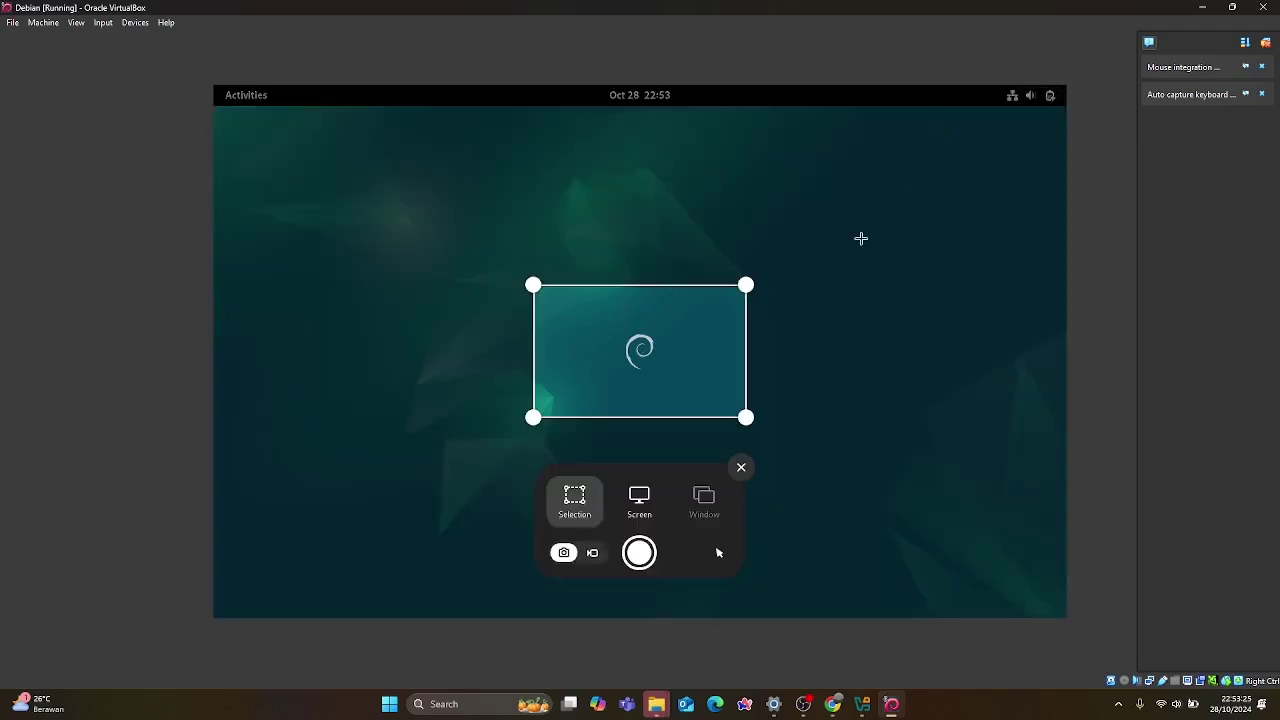
left_click(738, 472)
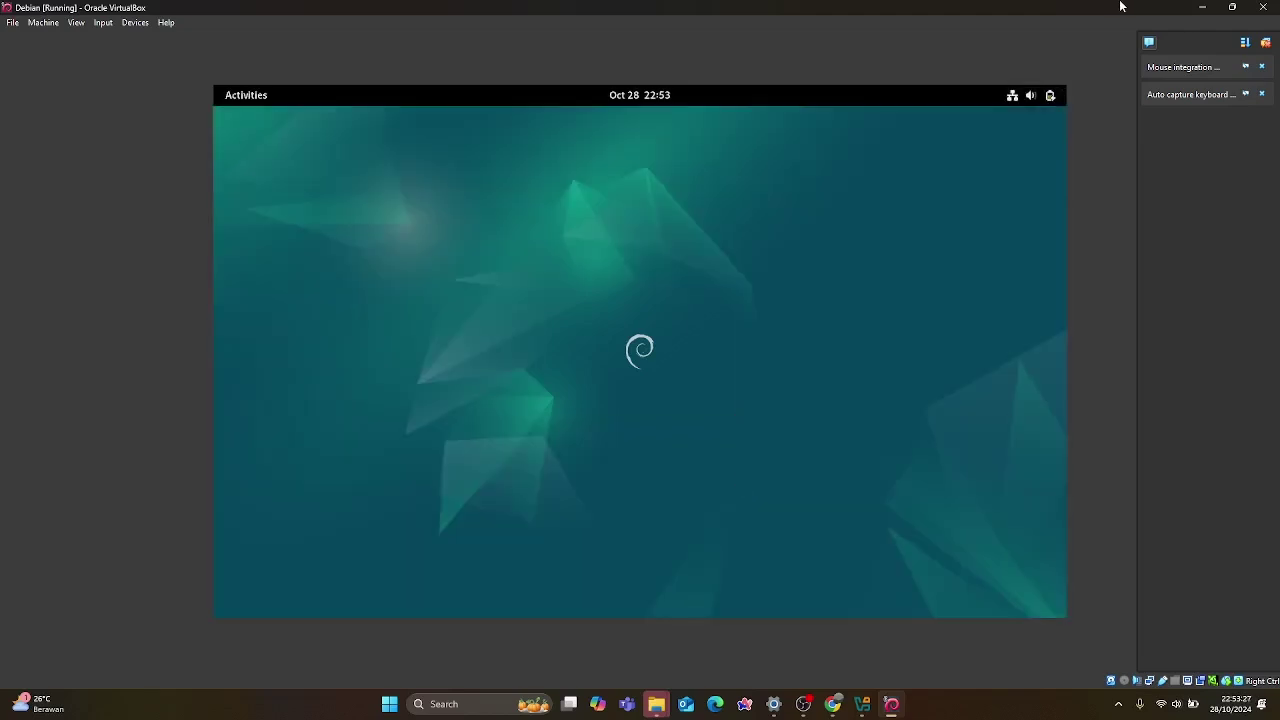
Toggle the quick settings panel a few times, leaving it open.
left_click(1025, 105)
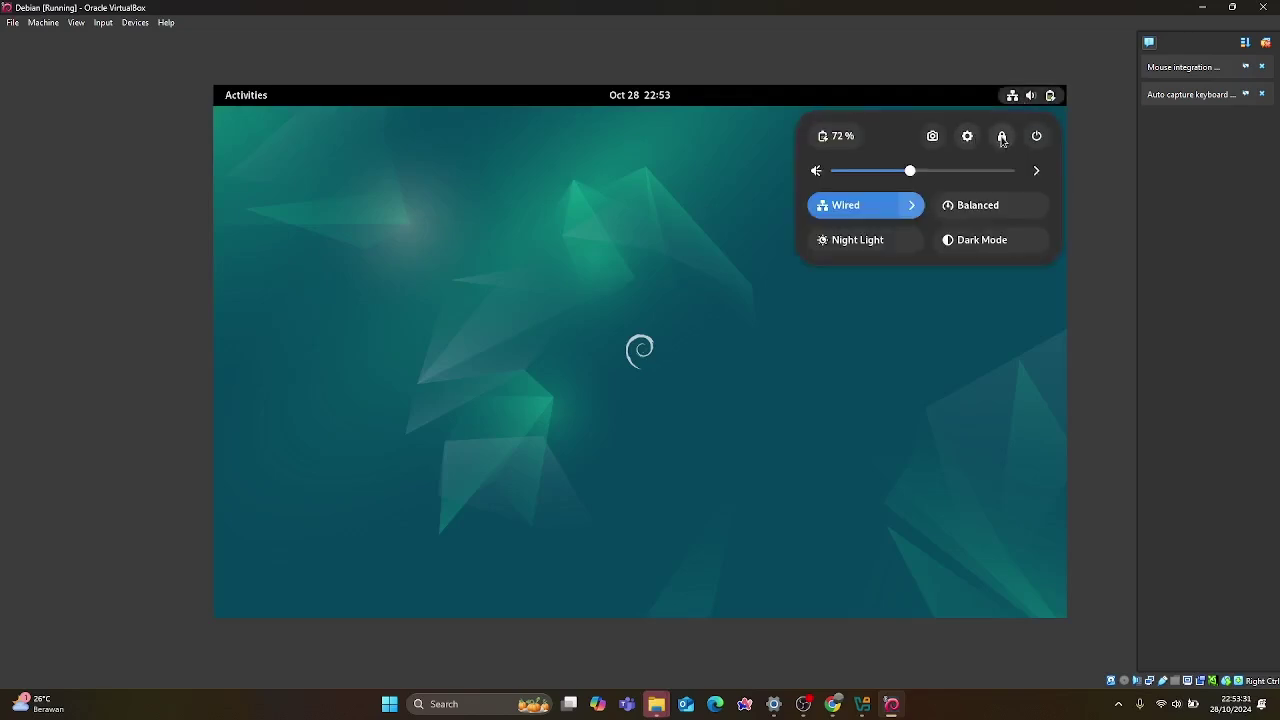
left_click(909, 357)
left_click(1027, 94)
left_click(720, 152)
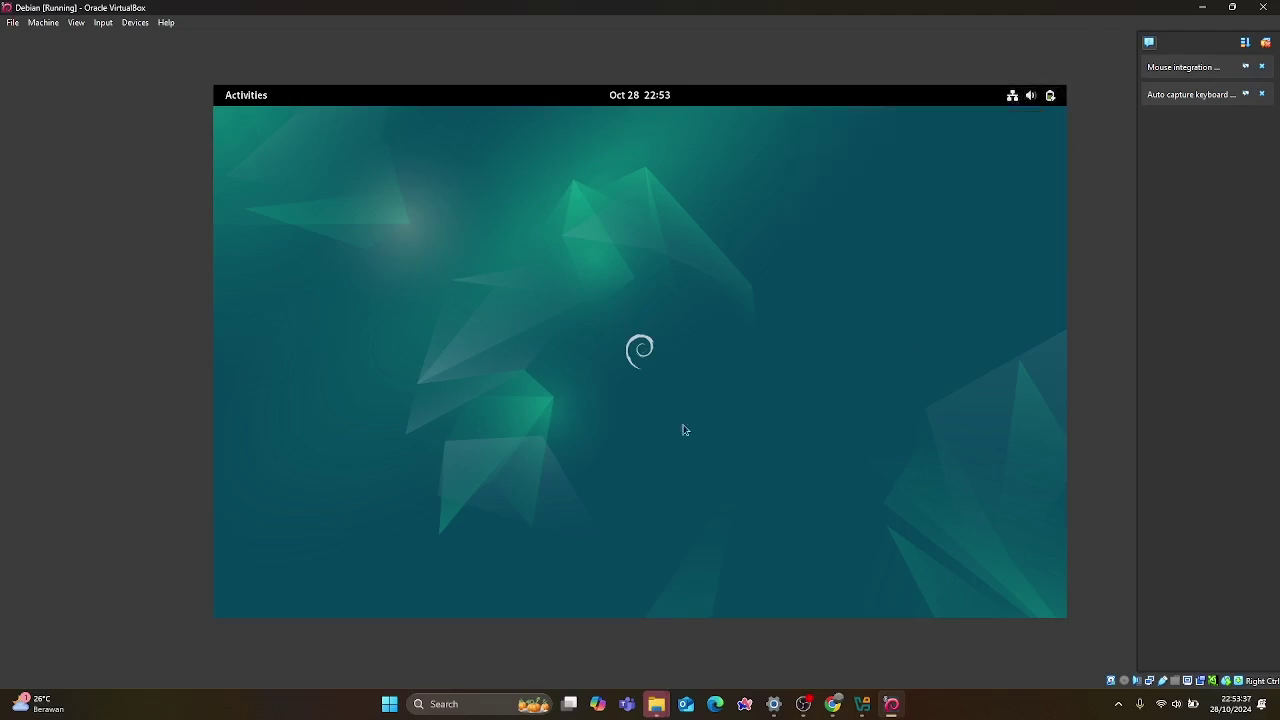
left_click(1022, 96)
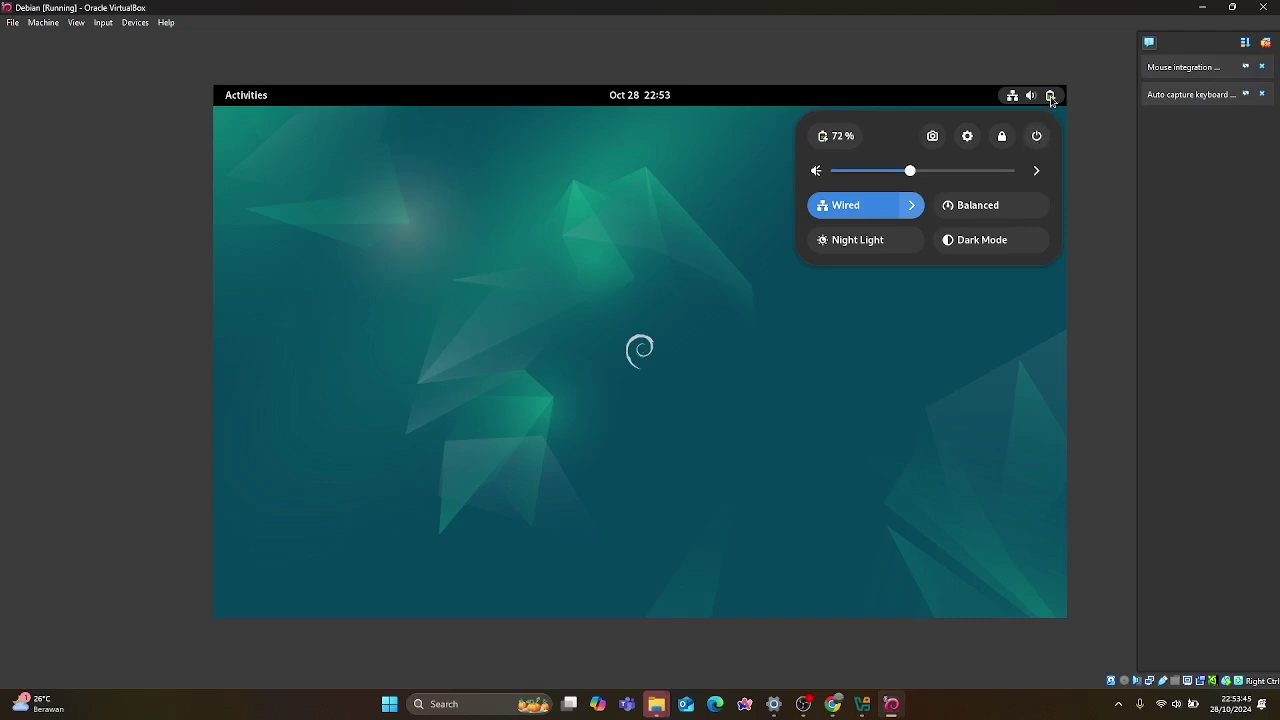
Power off the Debian VM from the quick settings power menu and confirm it.
left_click(1038, 134)
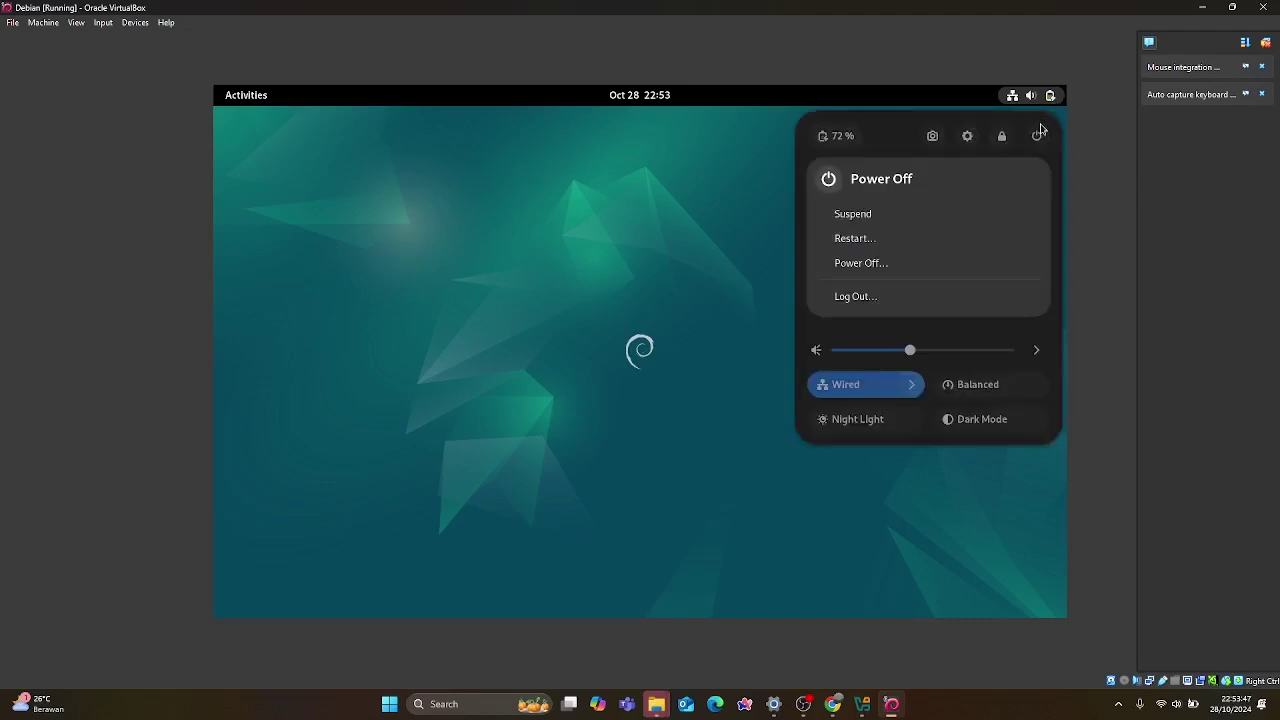
left_click(901, 259)
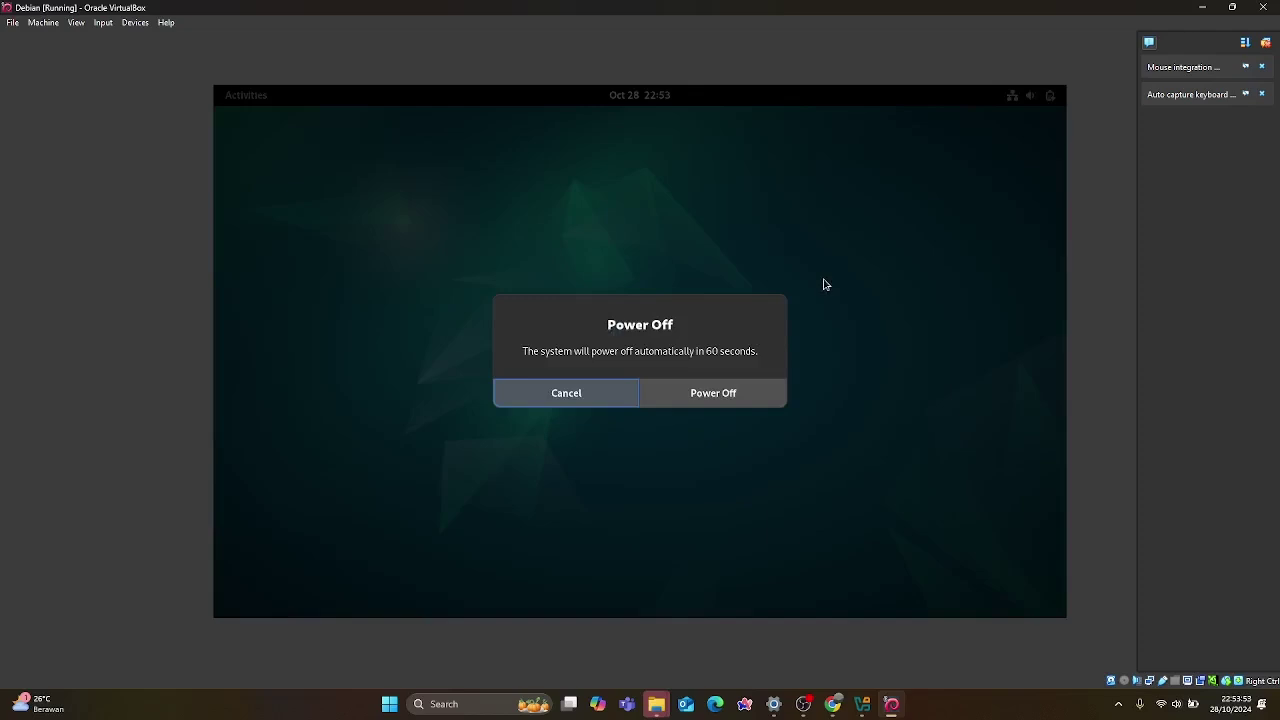
left_click(711, 395)
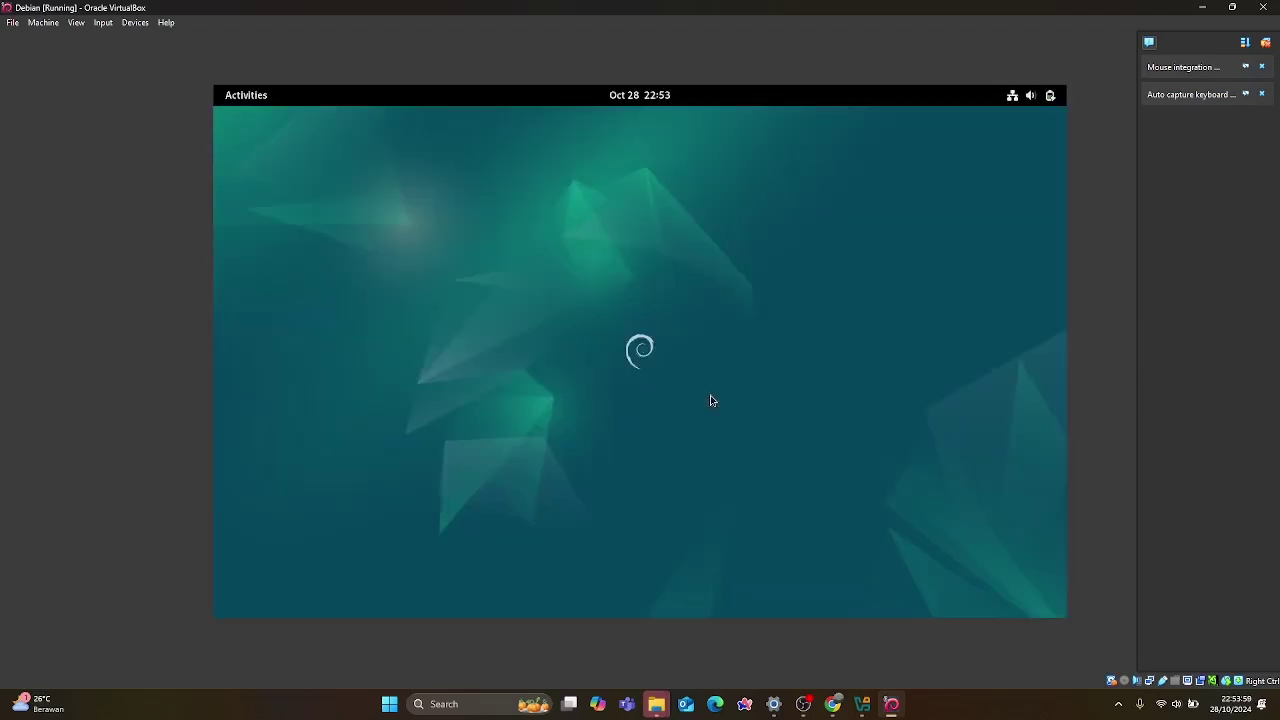